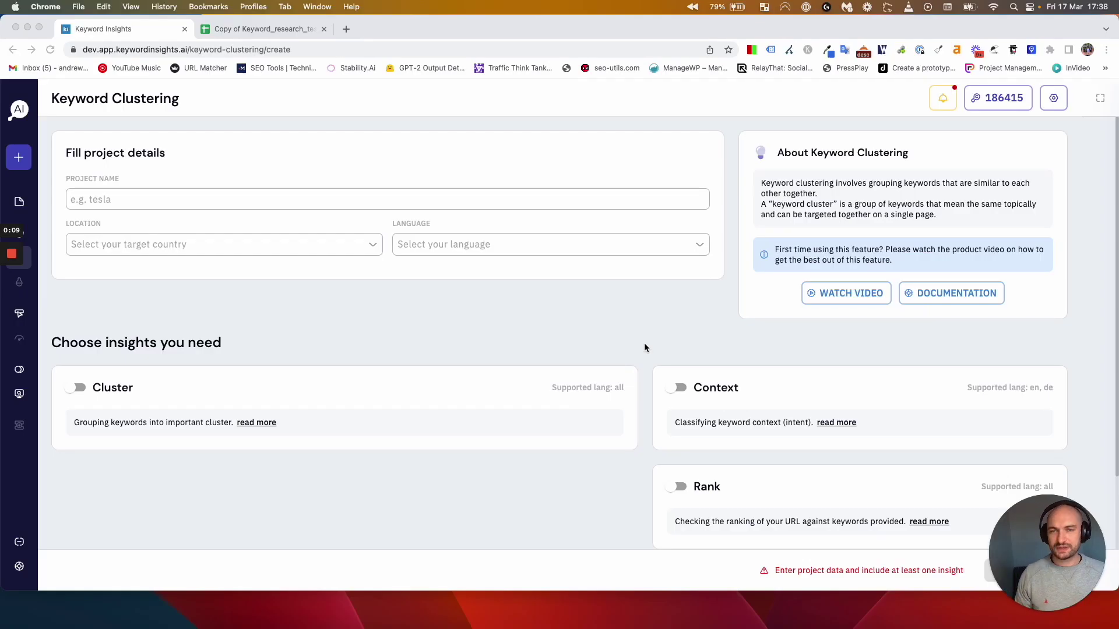
# Leave the new clustering project form and open the My projects list of 188 projects.
pyautogui.click(522, 193)
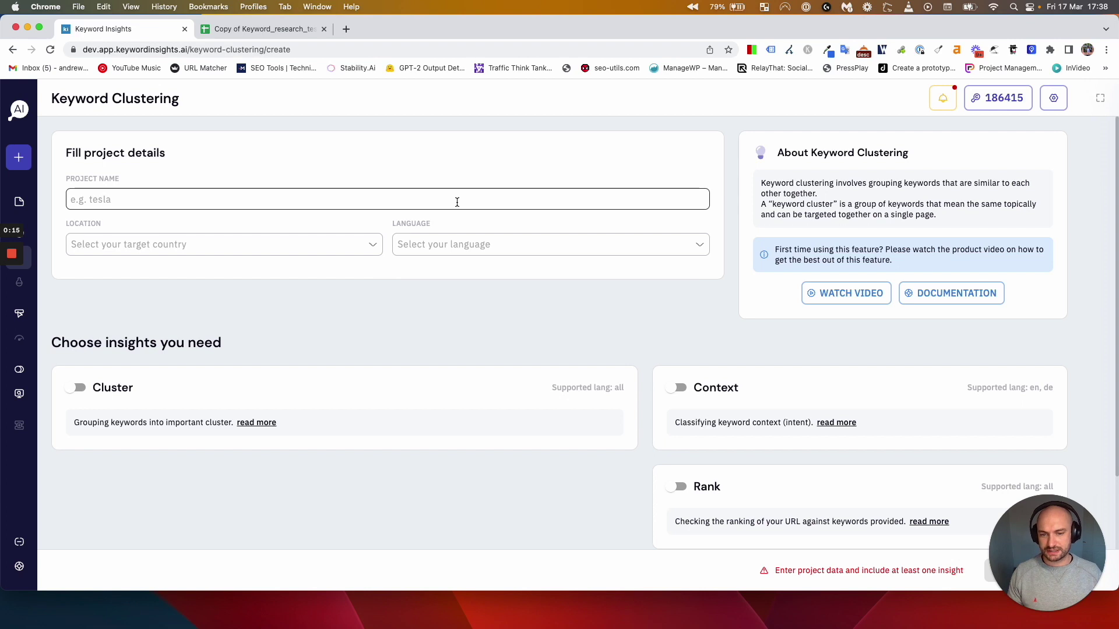
pyautogui.scroll(-2, 699, 382)
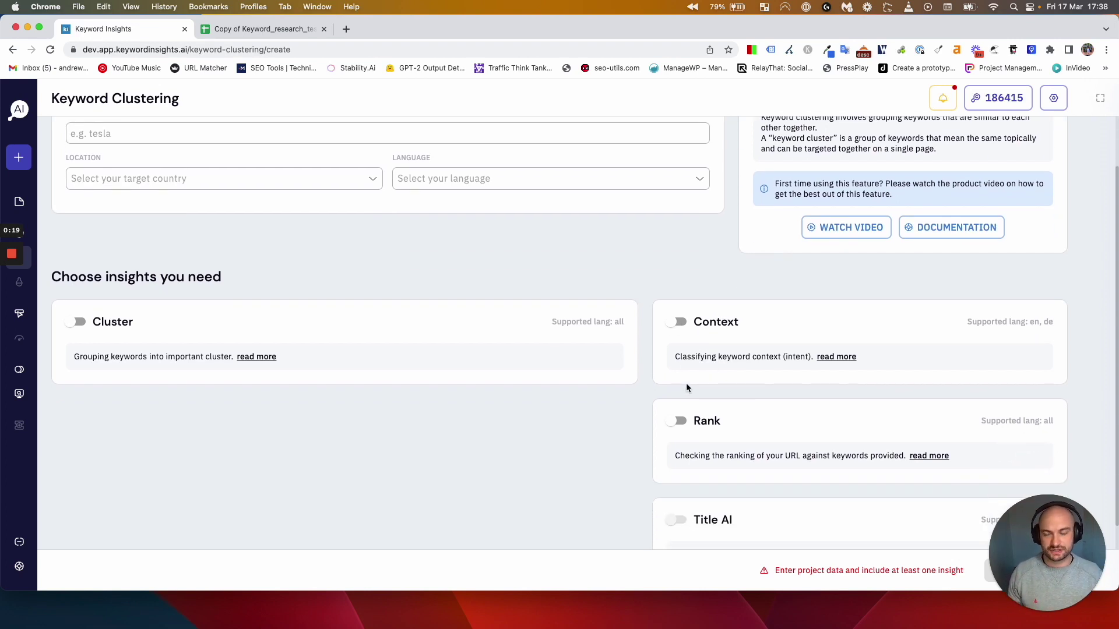
pyautogui.click(30, 200)
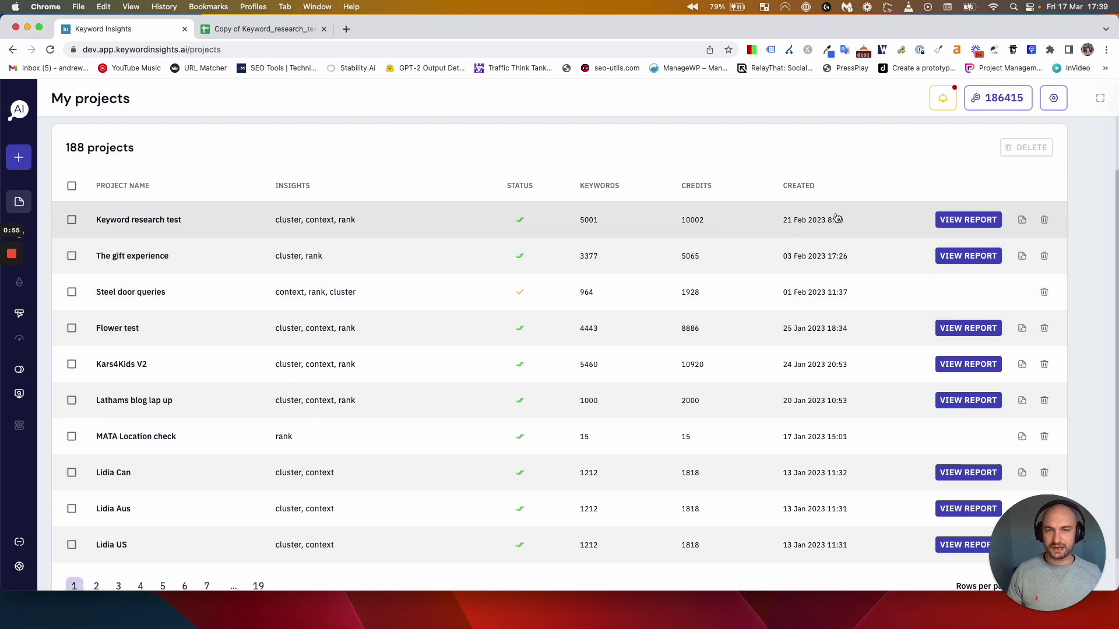
# Export the Keyword research test report and view its Google Sheets copy.
pyautogui.click(1022, 221)
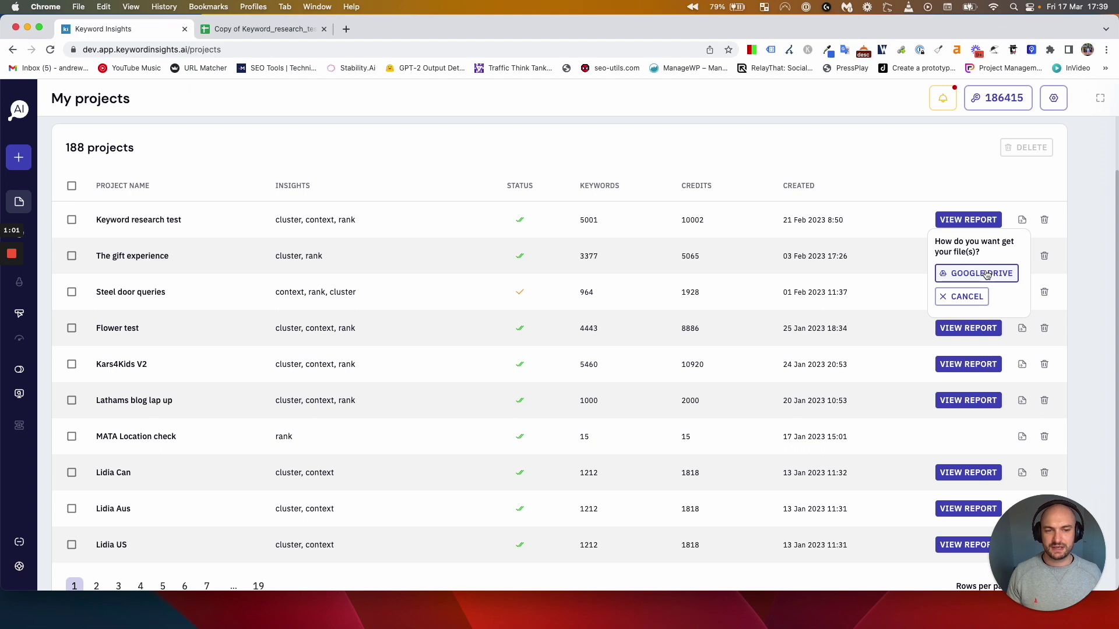
pyautogui.click(287, 34)
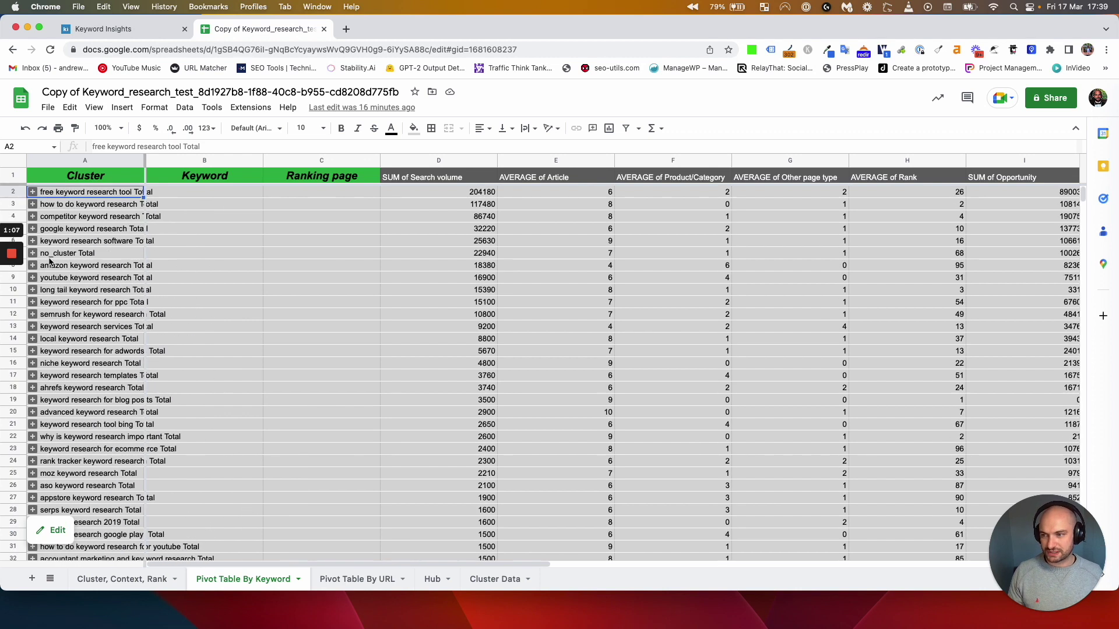
# Expand and collapse the free keyword research tool and how to do keyword research pivot groups, then return to Keyword Insights.
pyautogui.click(32, 192)
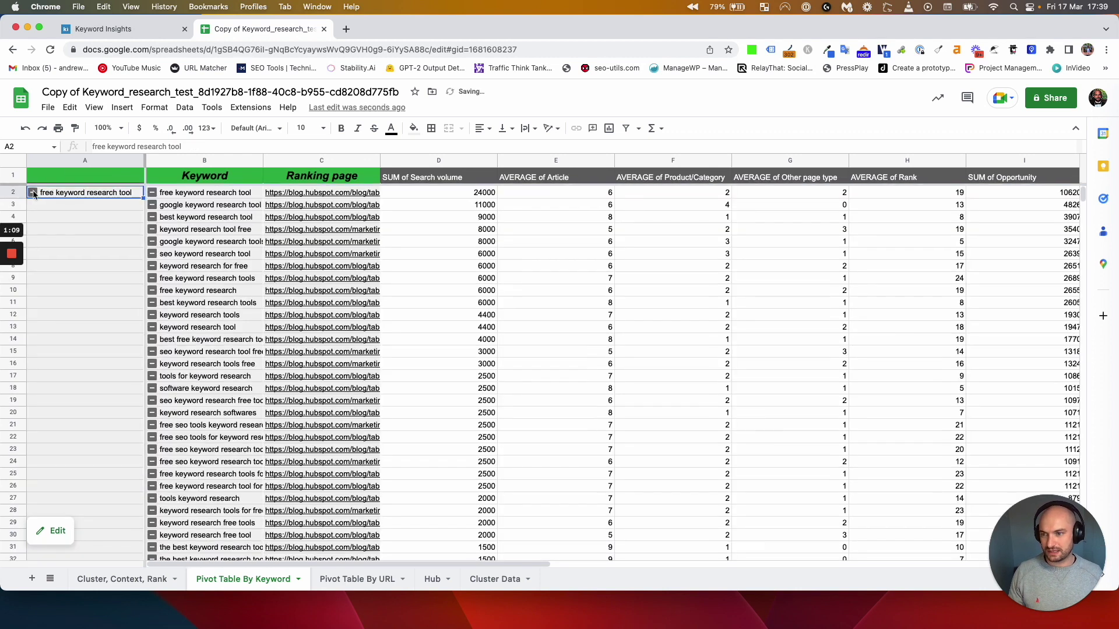
pyautogui.click(33, 192)
pyautogui.click(33, 205)
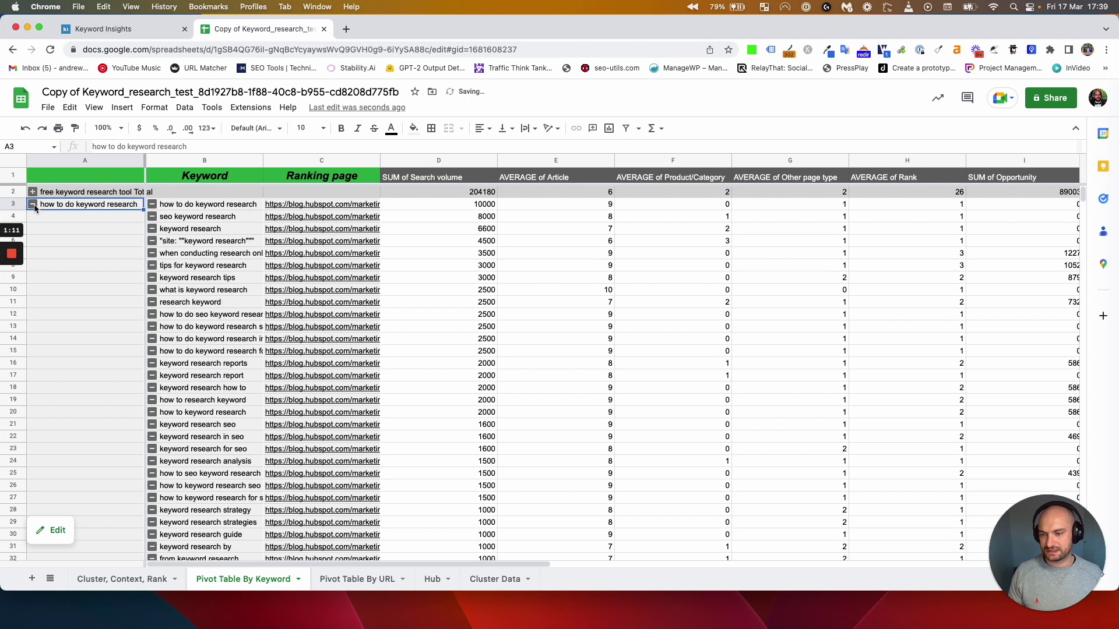
pyautogui.click(33, 205)
pyautogui.click(123, 32)
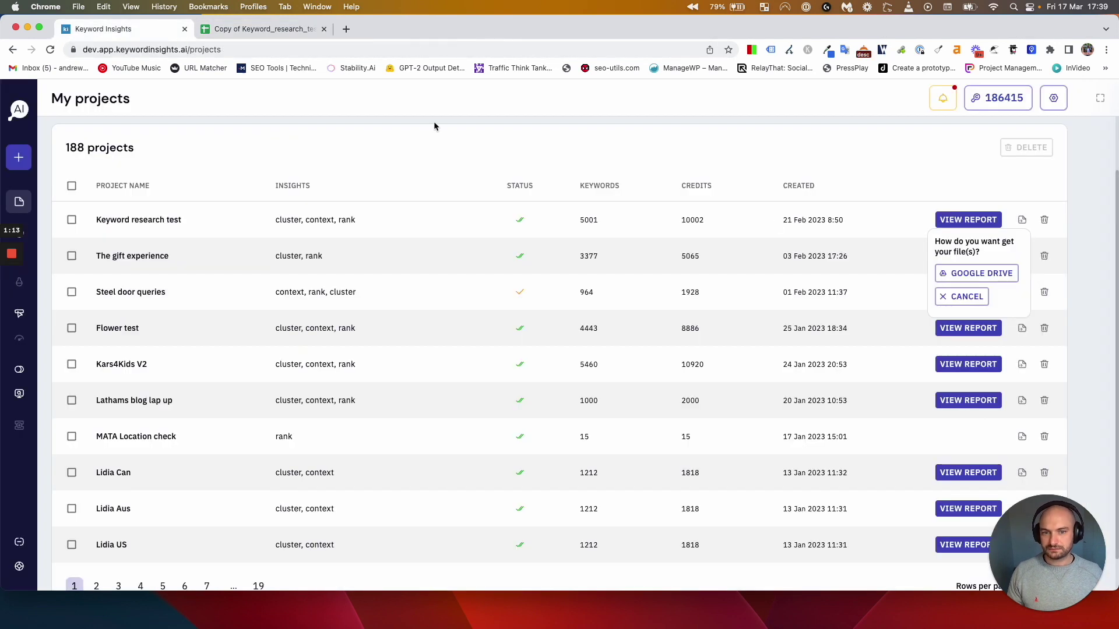
# Open the Keyword research test clustering report and try Card view before settling on Table view.
pyautogui.click(982, 220)
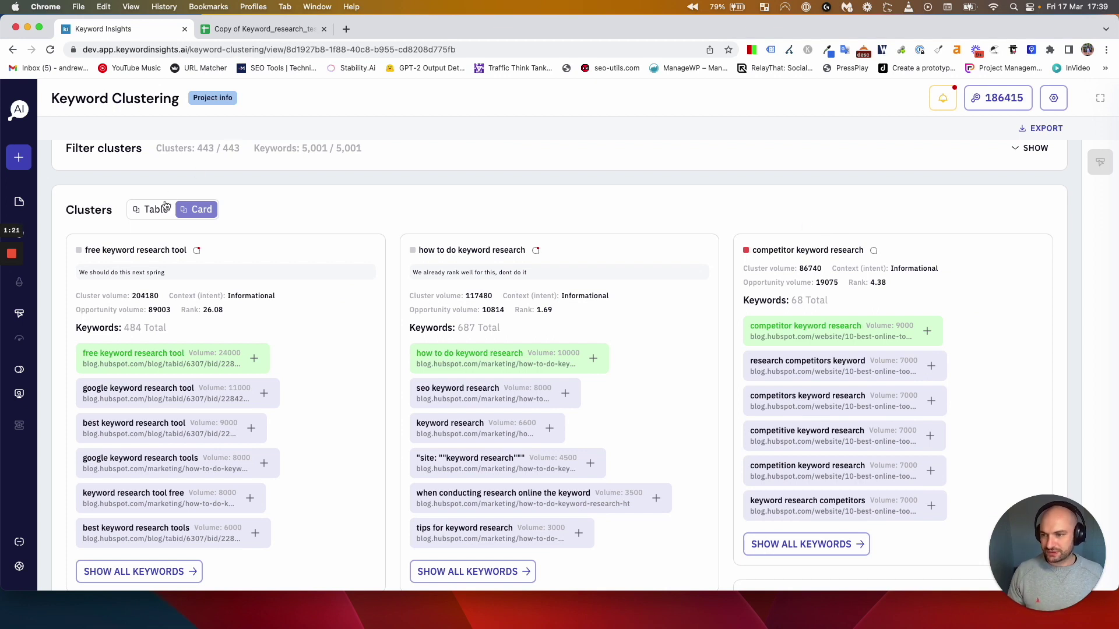
pyautogui.scroll(-5, 607, 352)
pyautogui.scroll(6, 607, 352)
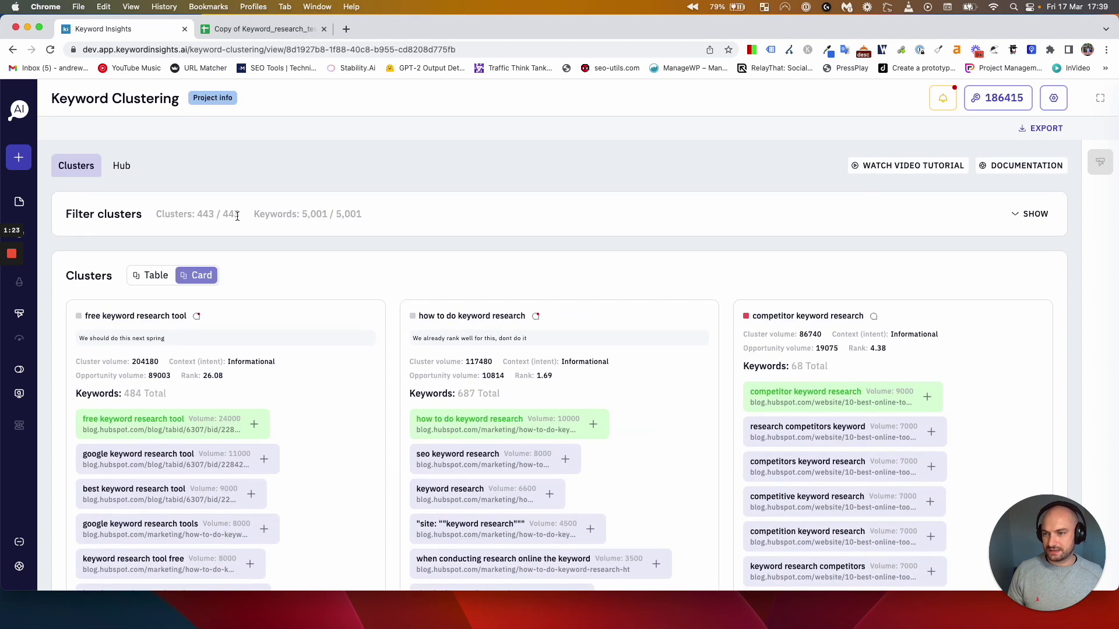
pyautogui.click(152, 276)
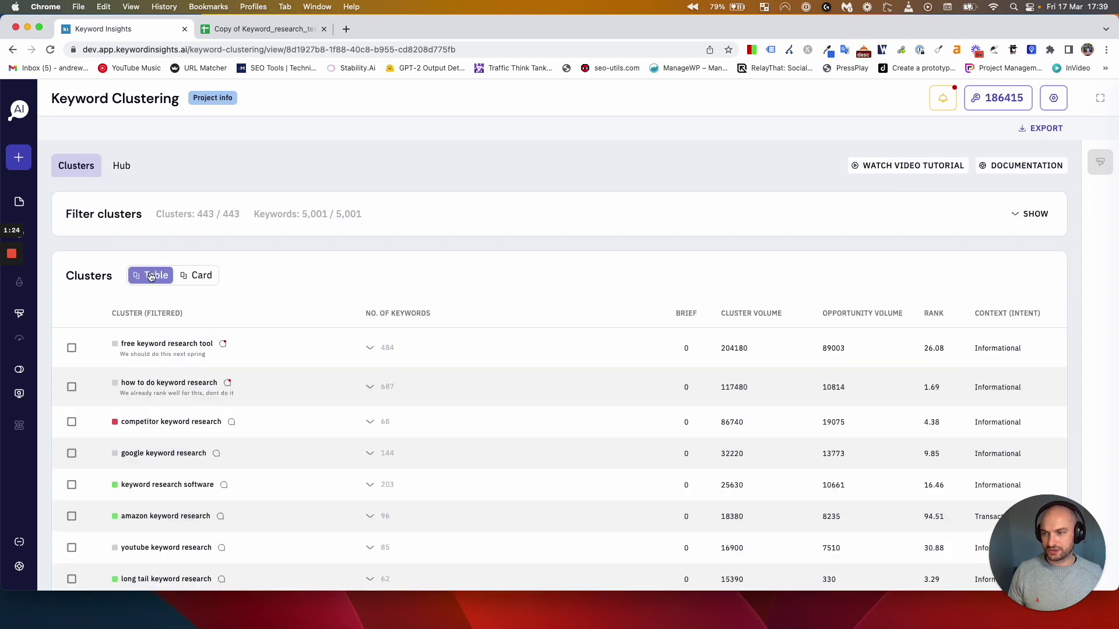
pyautogui.click(191, 276)
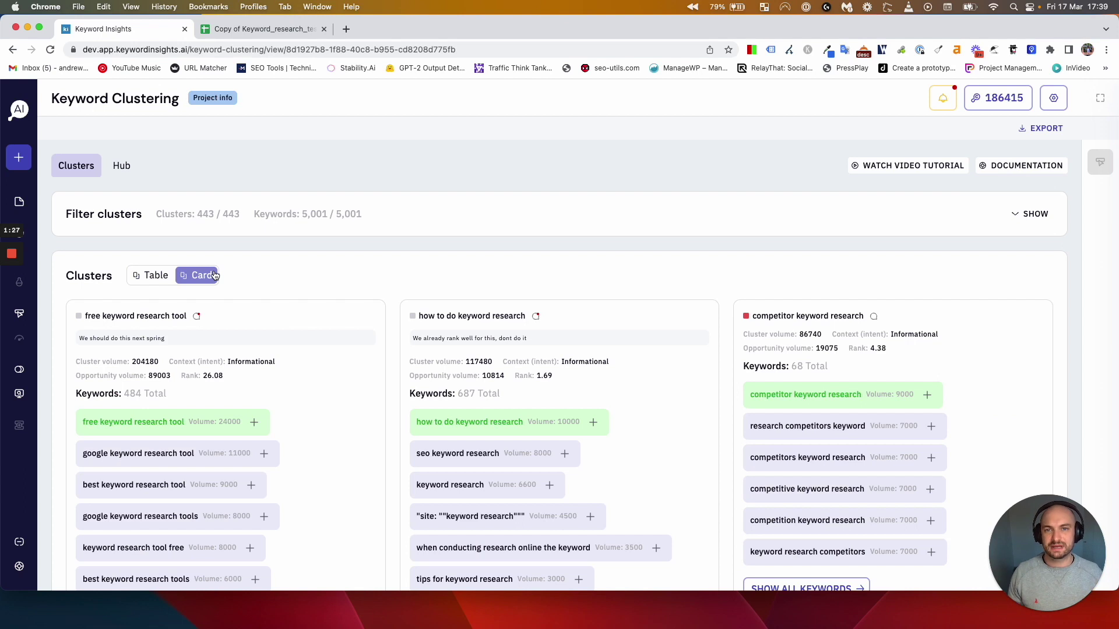
pyautogui.click(155, 276)
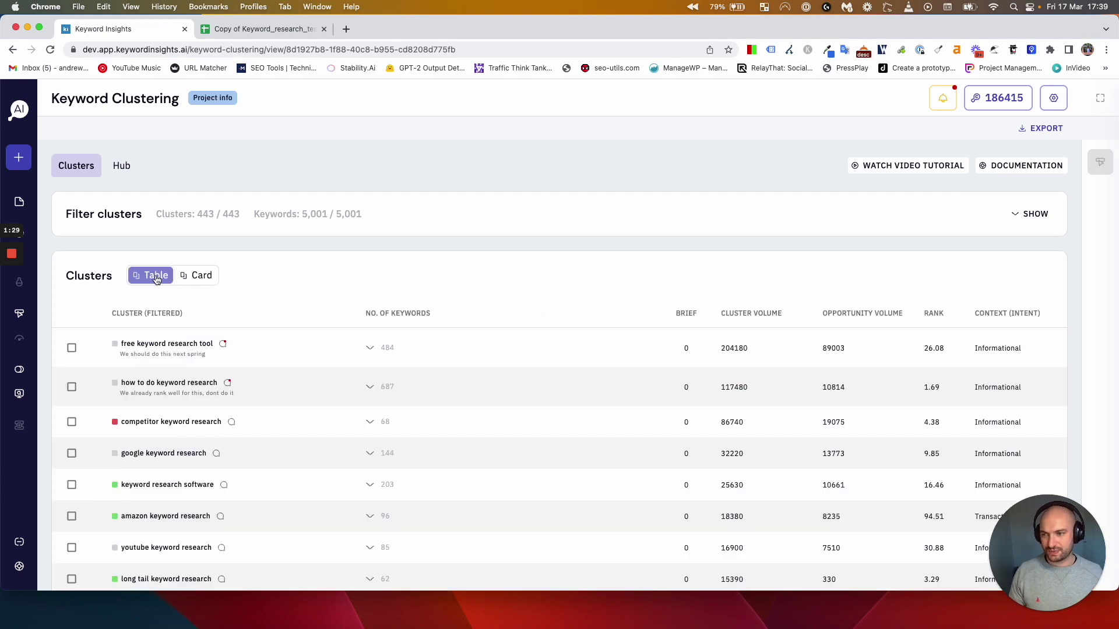
pyautogui.scroll(-2, 176, 273)
# In the Sheets copy, expand and collapse the free keyword research tool group twice.
pyautogui.click(262, 29)
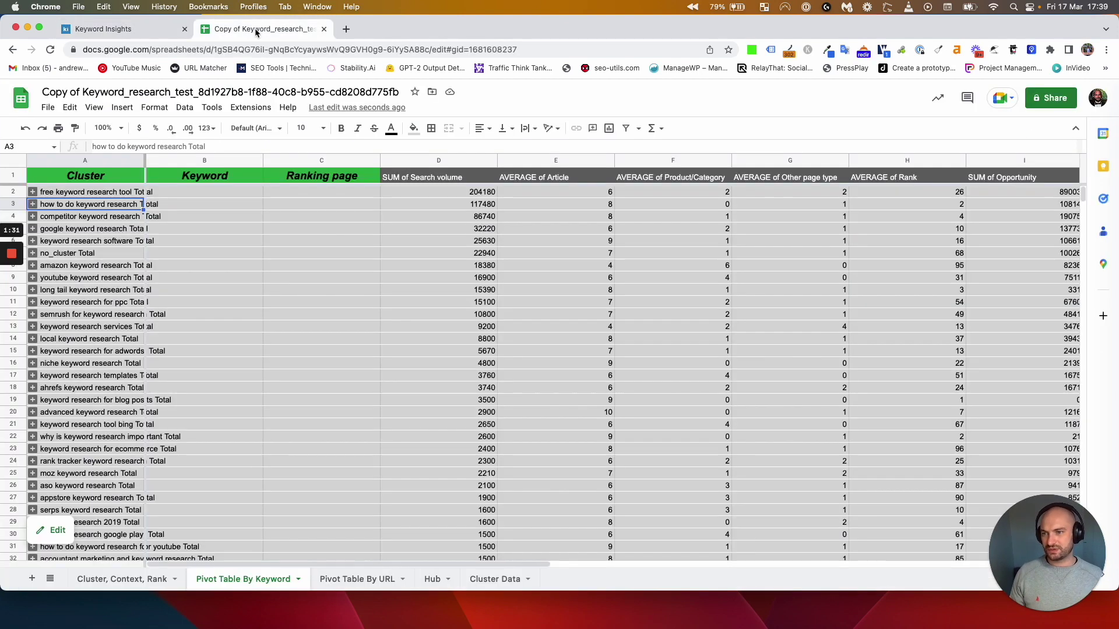
pyautogui.click(33, 191)
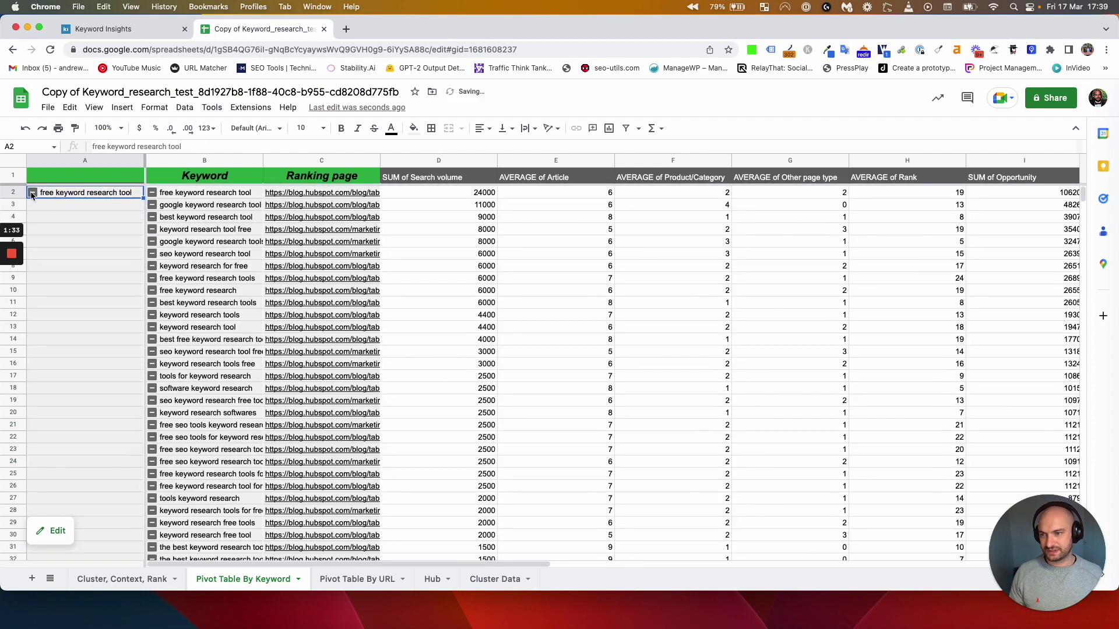
pyautogui.click(33, 192)
pyautogui.click(33, 192)
pyautogui.click(33, 192)
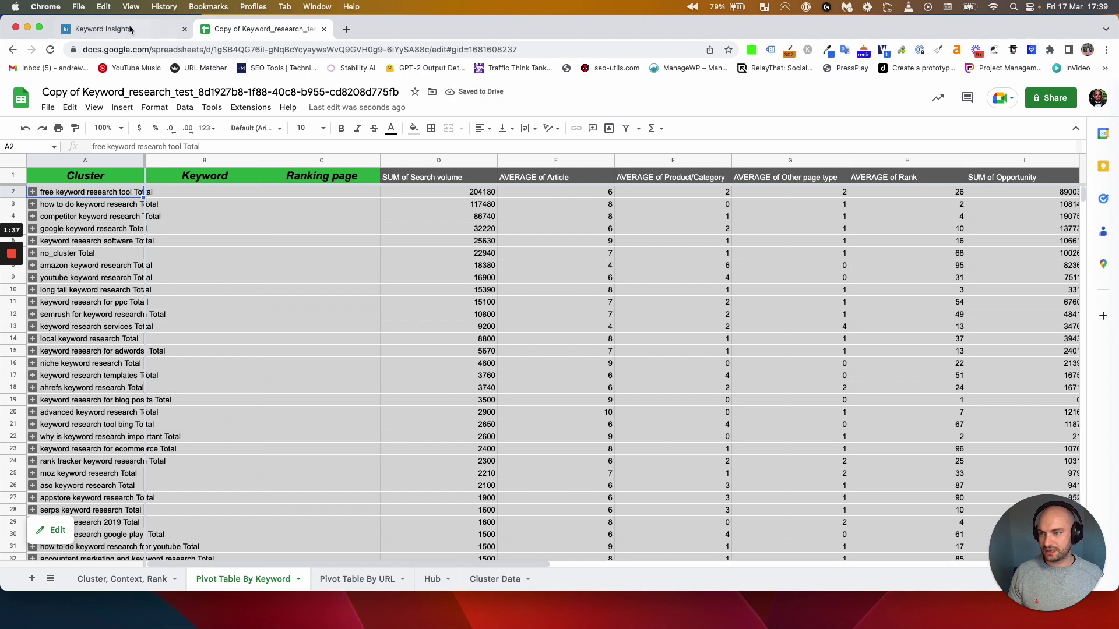
# Expand and collapse the free keyword research tool cluster's keywords, then switch clusters to Card view.
pyautogui.click(111, 29)
pyautogui.scroll(1, 358, 307)
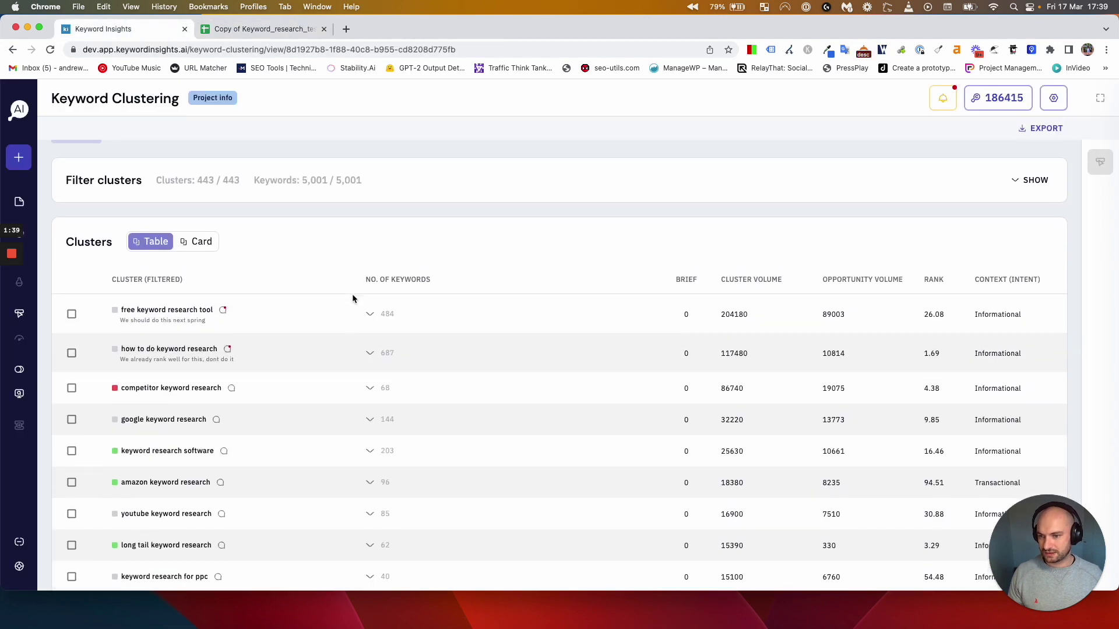
pyautogui.click(370, 315)
pyautogui.click(370, 316)
pyautogui.click(369, 315)
pyautogui.click(369, 316)
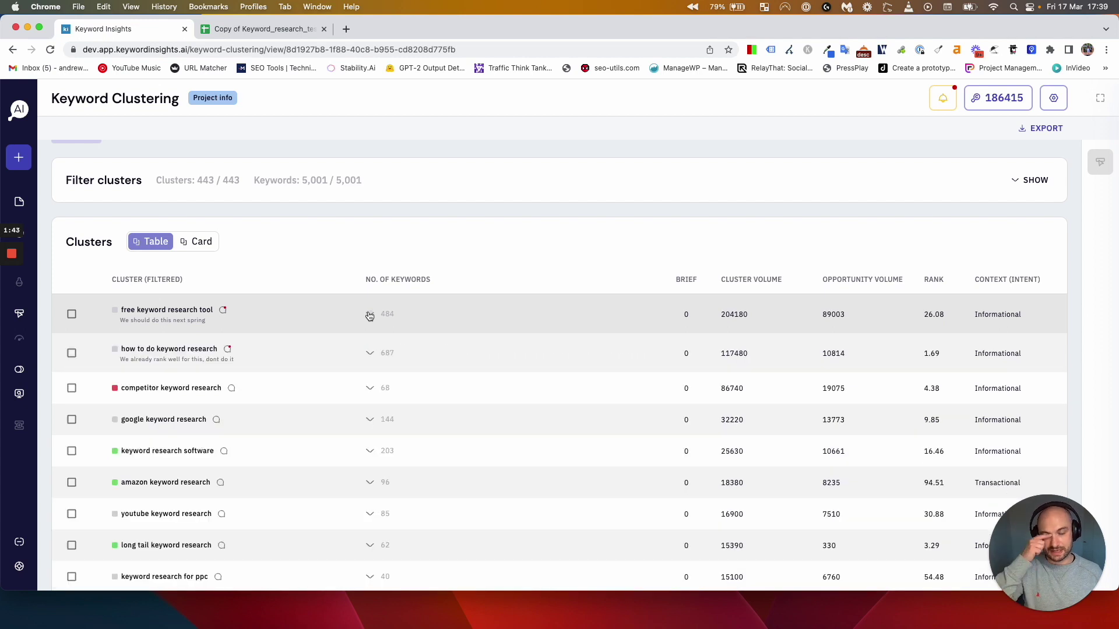
pyautogui.click(199, 243)
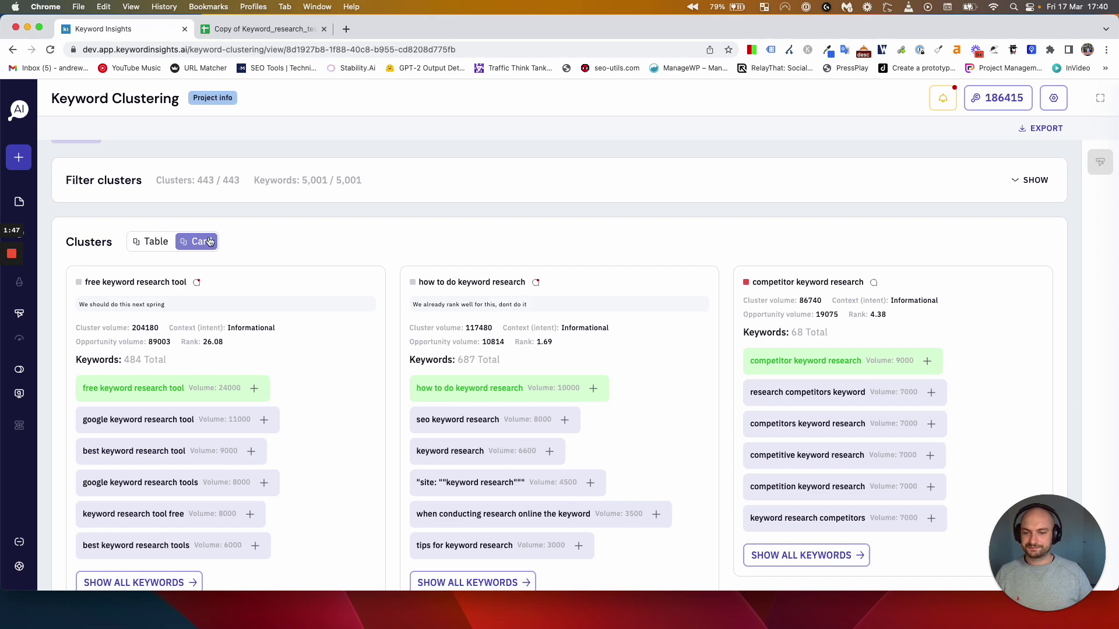
# Set the cluster cards to show 100 rows per page.
pyautogui.scroll(-7, 743, 346)
pyautogui.scroll(-8, 743, 341)
pyautogui.scroll(16, 742, 342)
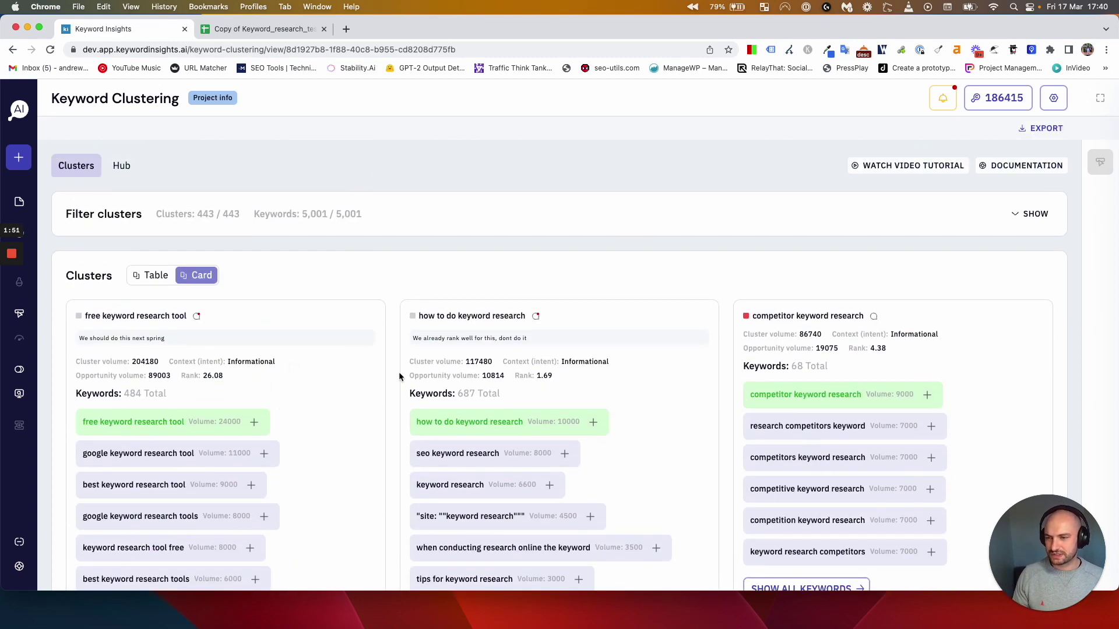
pyautogui.scroll(-15, 407, 358)
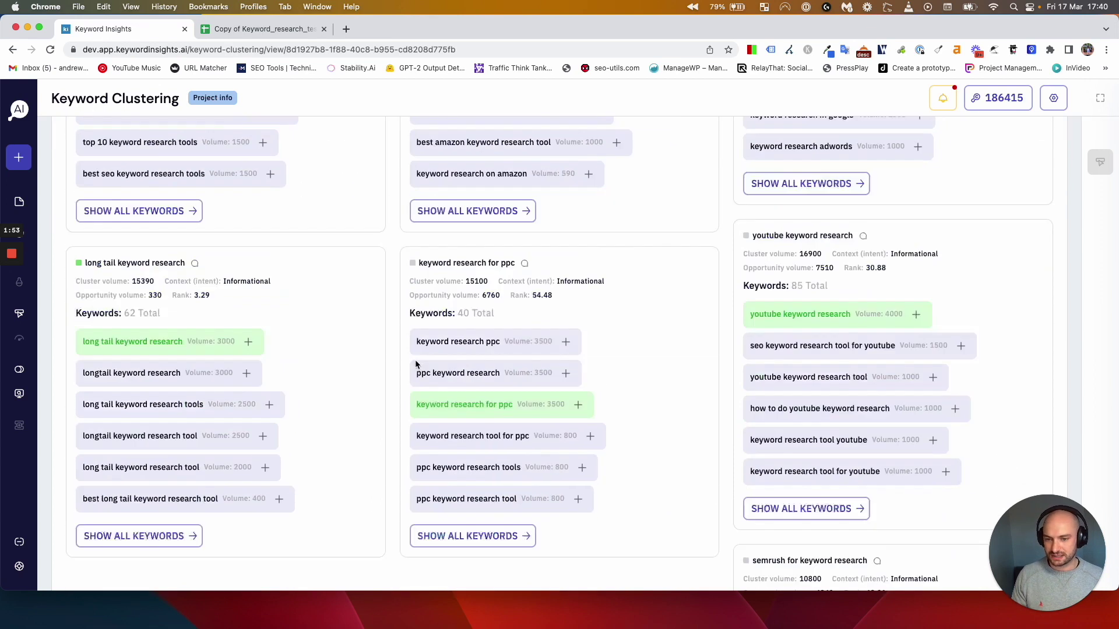
pyautogui.moveTo(843, 535); pyautogui.dragTo(814, 530)
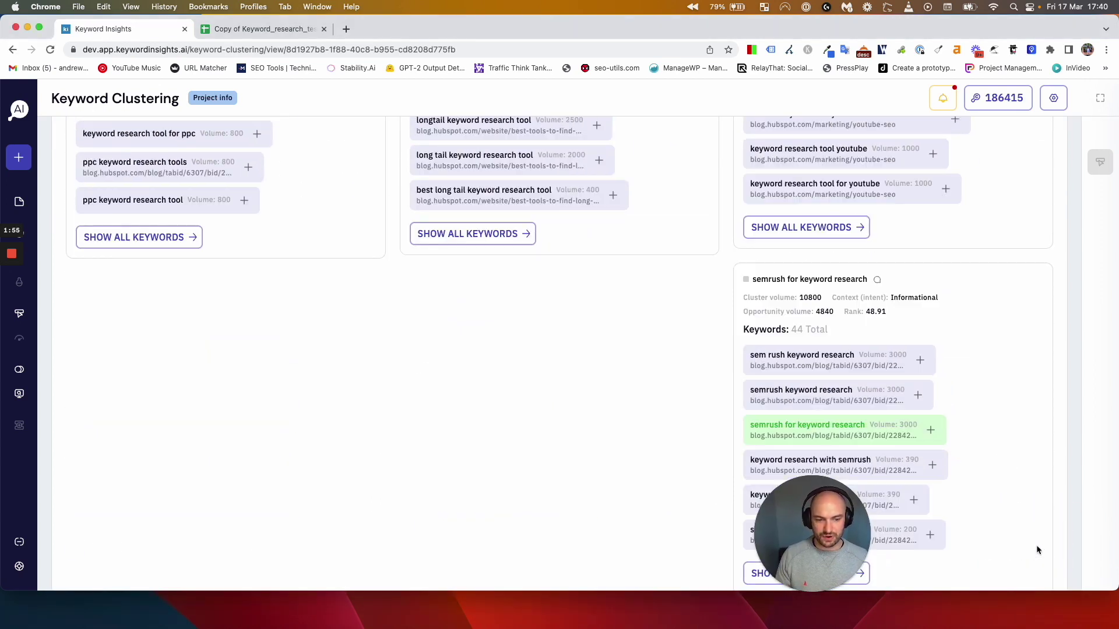
pyautogui.click(1036, 548)
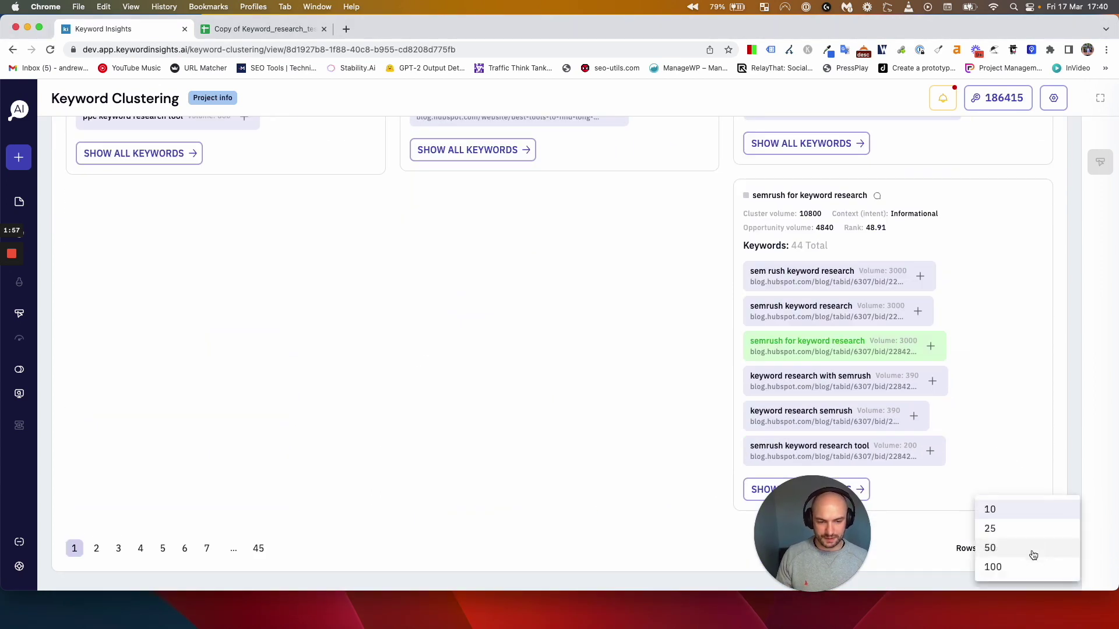
pyautogui.click(1029, 567)
pyautogui.moveTo(822, 532); pyautogui.dragTo(1040, 533)
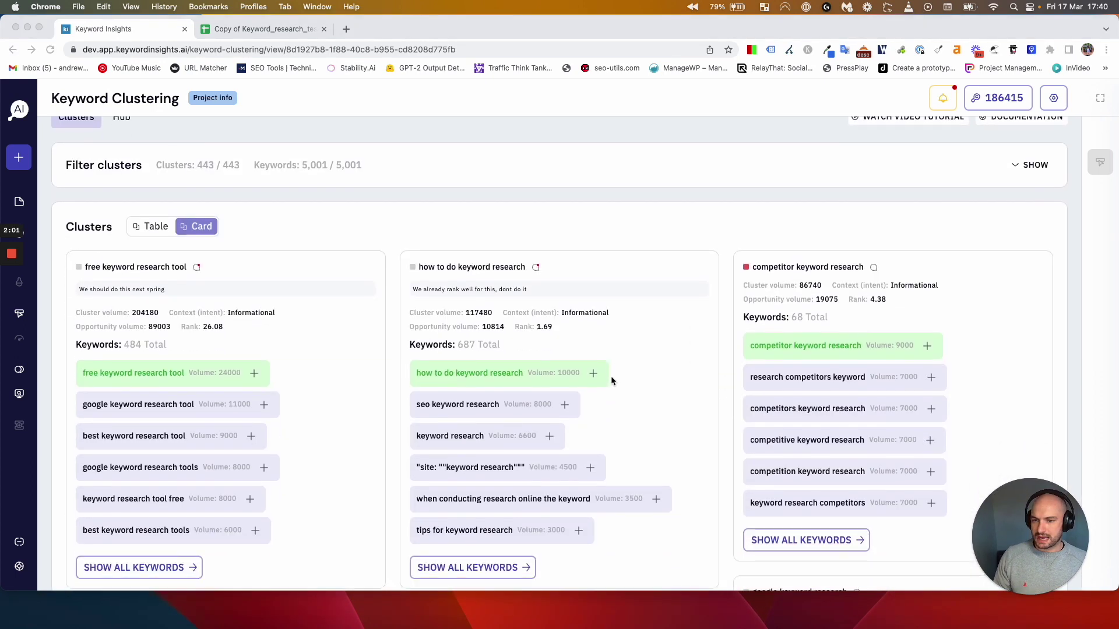
pyautogui.scroll(-2, 609, 377)
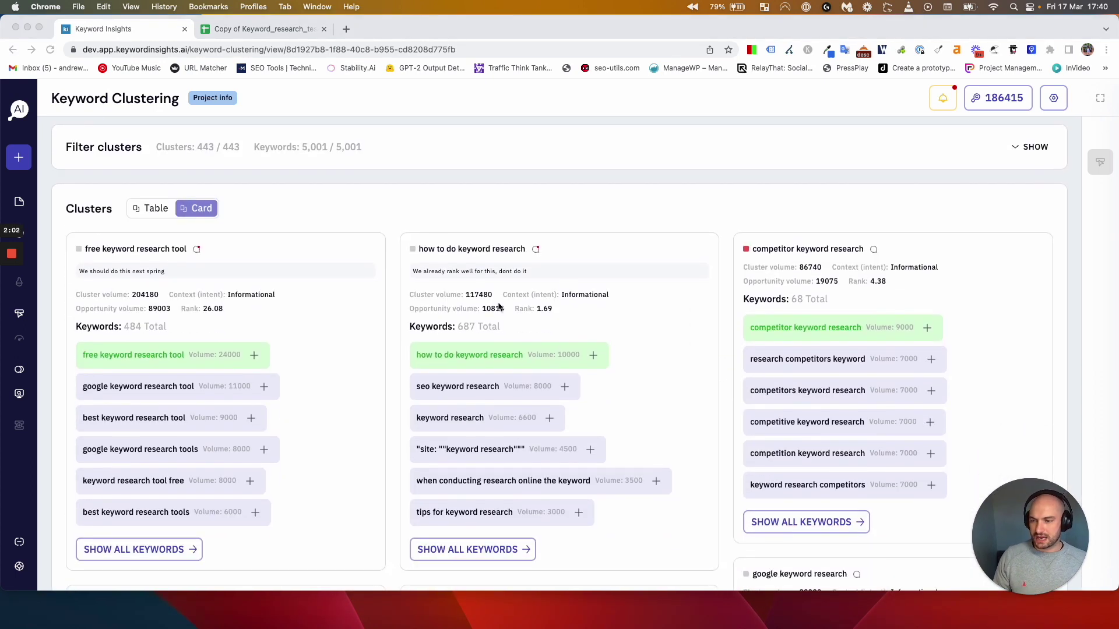
# Show all keywords on the free keyword research tool cluster card.
pyautogui.click(166, 326)
pyautogui.scroll(-3, 195, 411)
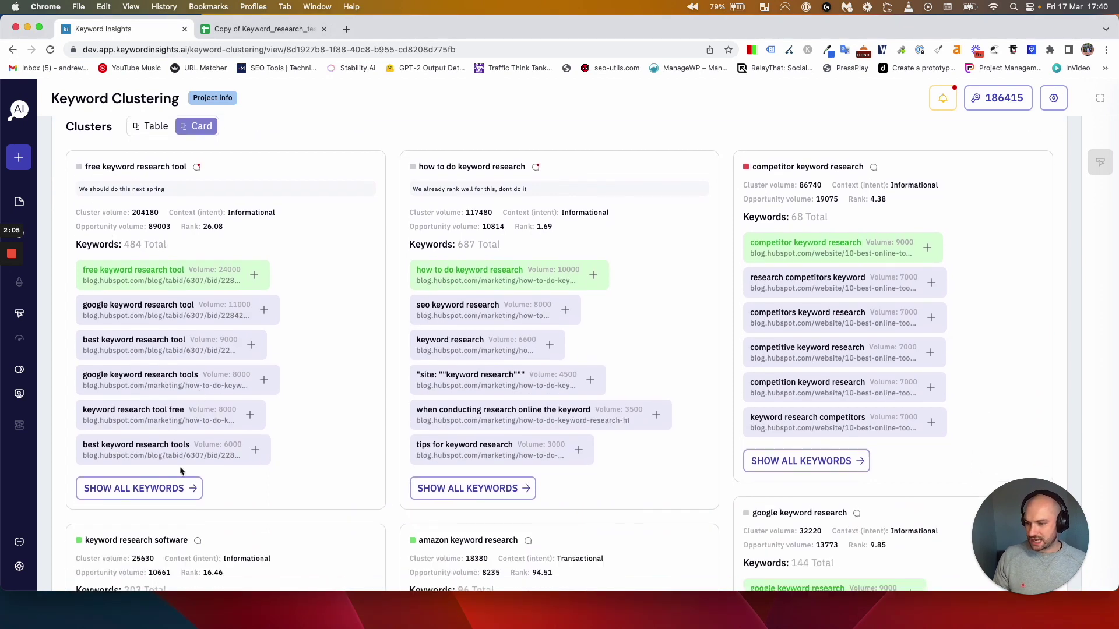
pyautogui.click(175, 484)
pyautogui.scroll(-10, 282, 359)
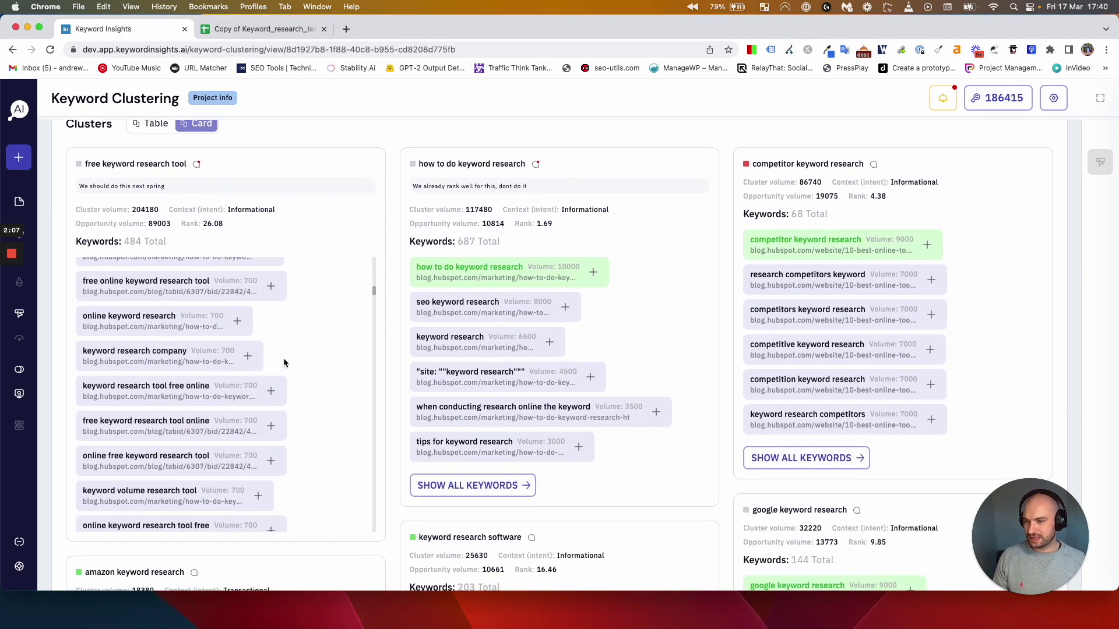
pyautogui.scroll(10, 282, 359)
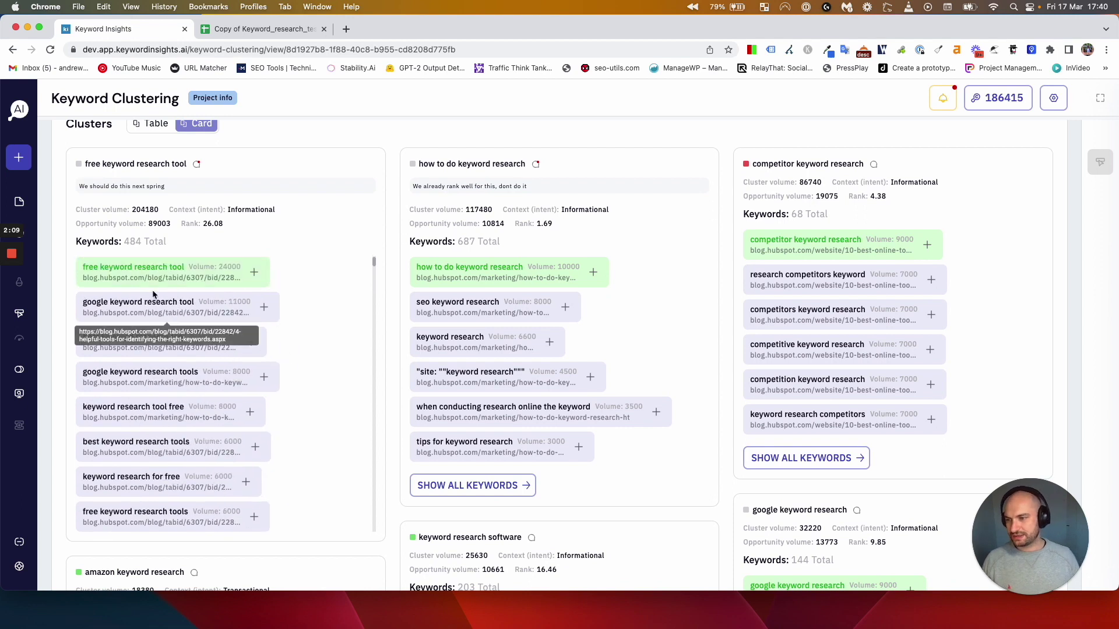
pyautogui.moveTo(26, 220)
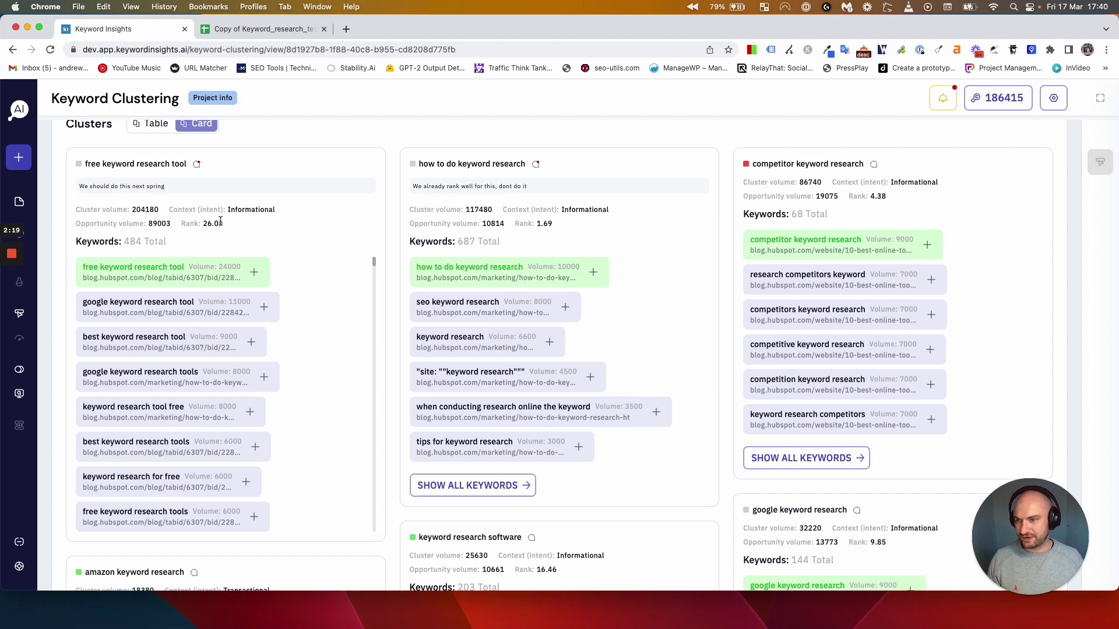
pyautogui.moveTo(214, 222); pyautogui.dragTo(206, 221)
pyautogui.moveTo(280, 209); pyautogui.dragTo(231, 211)
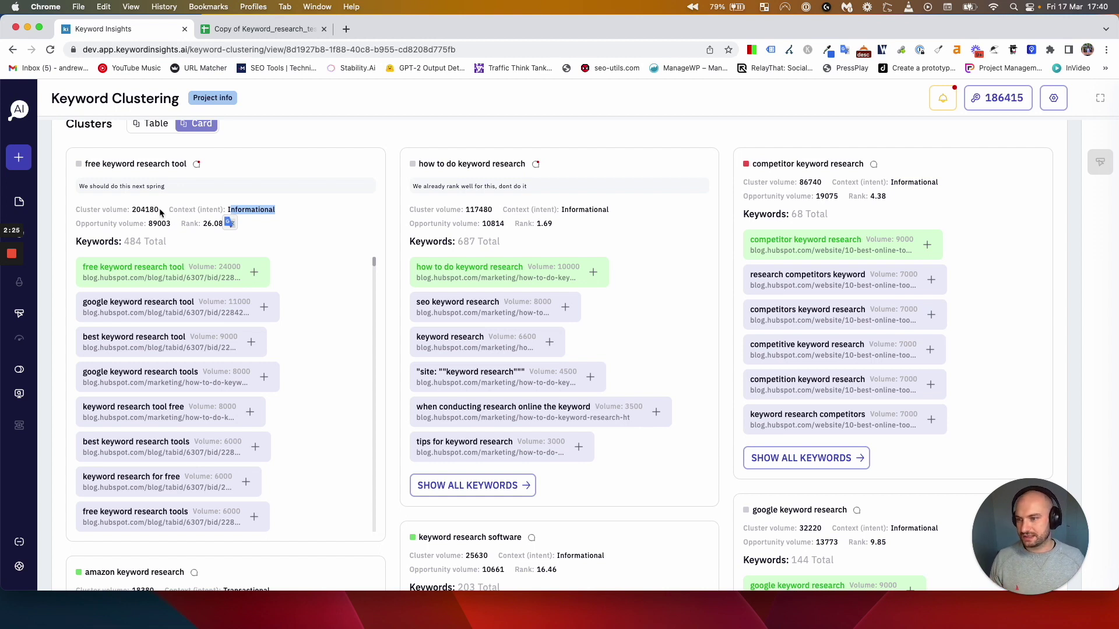
pyautogui.moveTo(160, 212); pyautogui.dragTo(86, 222)
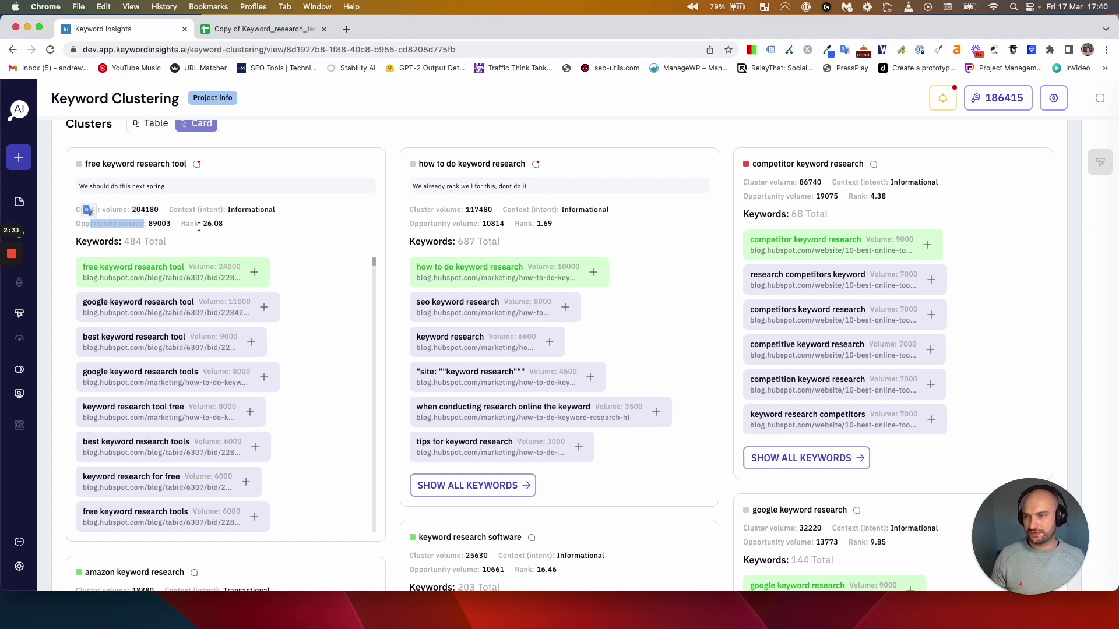
pyautogui.moveTo(227, 228); pyautogui.dragTo(202, 226)
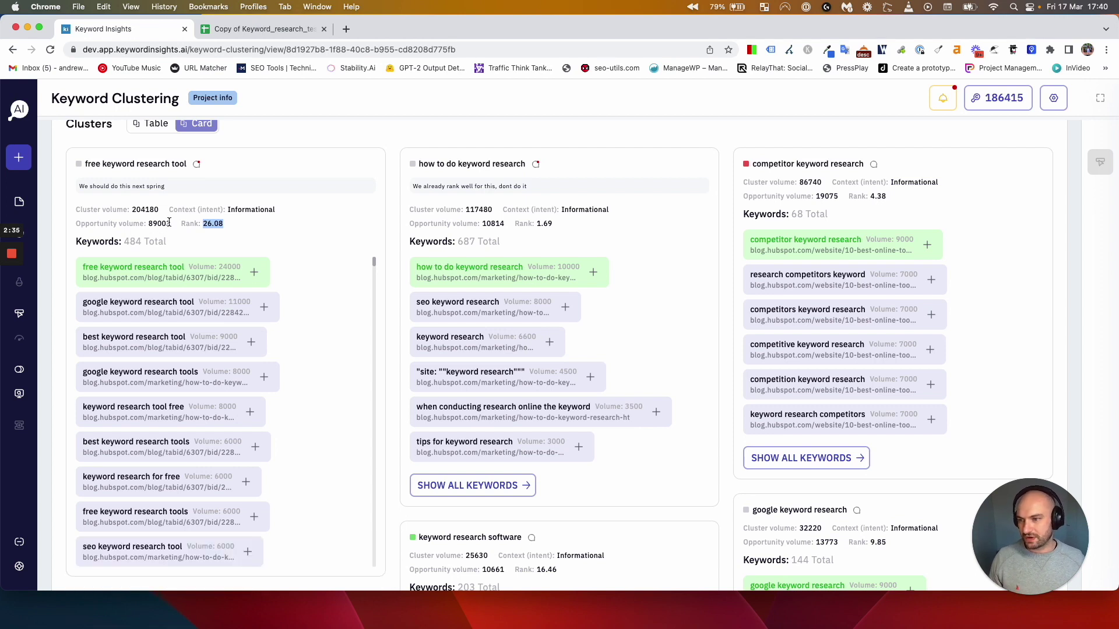
pyautogui.moveTo(171, 224); pyautogui.dragTo(155, 225)
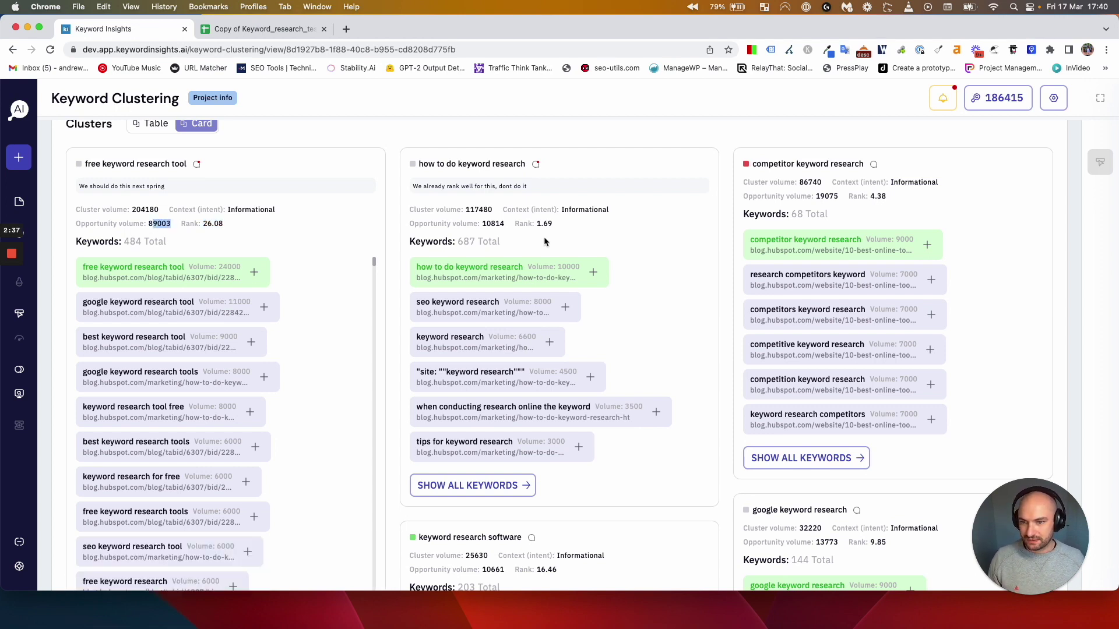
pyautogui.moveTo(554, 224); pyautogui.dragTo(482, 224)
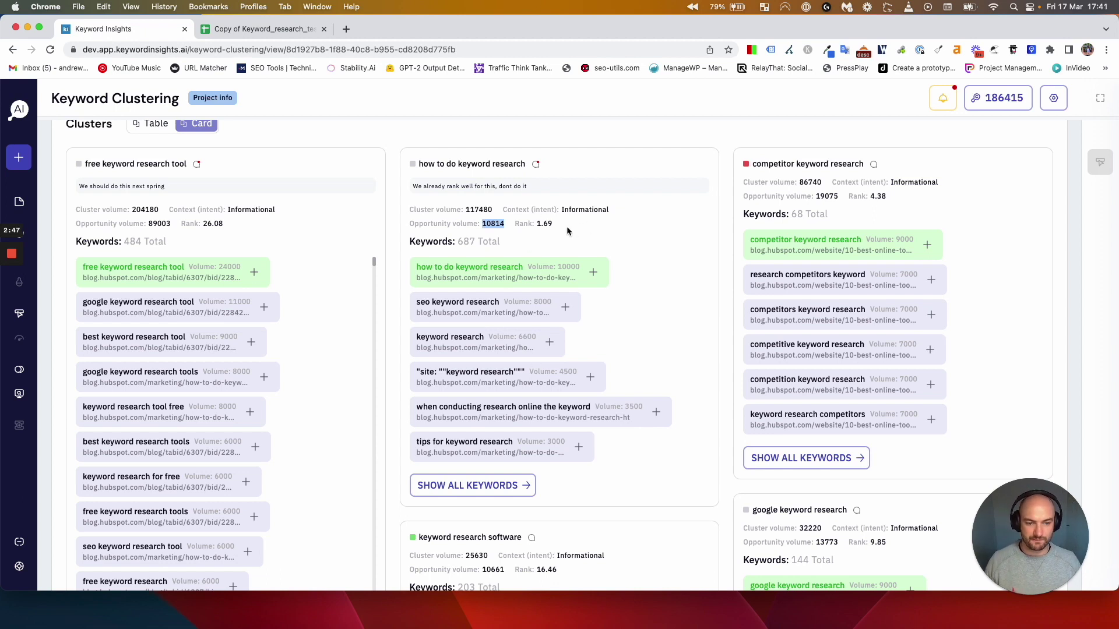
pyautogui.scroll(-2, 291, 341)
pyautogui.scroll(2, 289, 345)
# Add the comment 'Note here' to the competitor keyword research cluster card.
pyautogui.scroll(3, 292, 286)
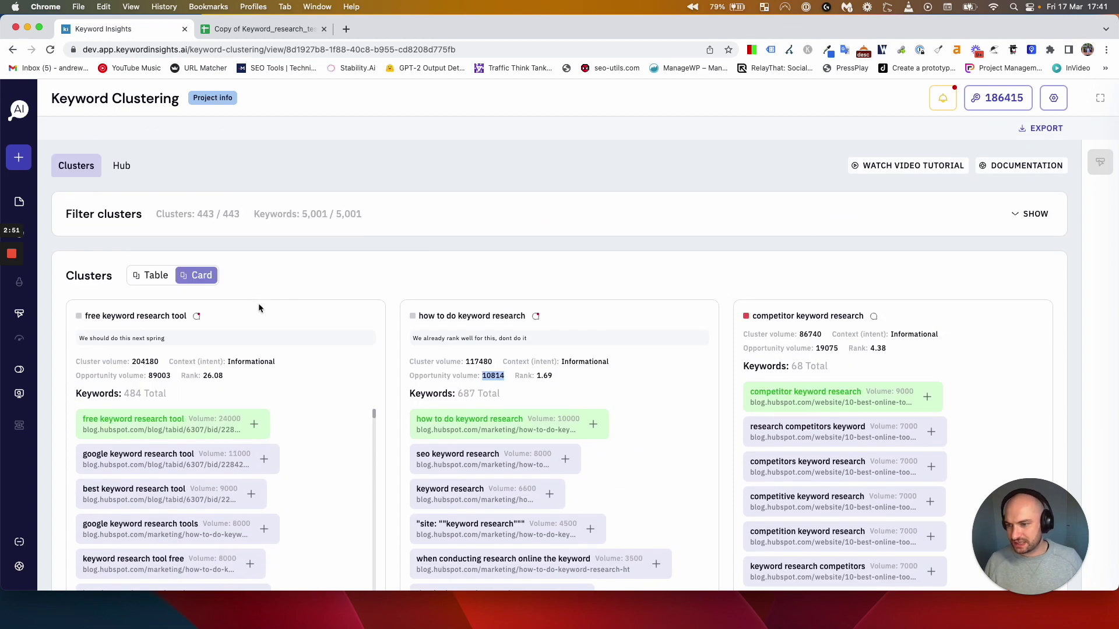
pyautogui.click(536, 320)
pyautogui.click(536, 320)
pyautogui.moveTo(527, 343); pyautogui.dragTo(465, 340)
pyautogui.click(873, 316)
pyautogui.click(927, 317)
pyautogui.write('Note here')
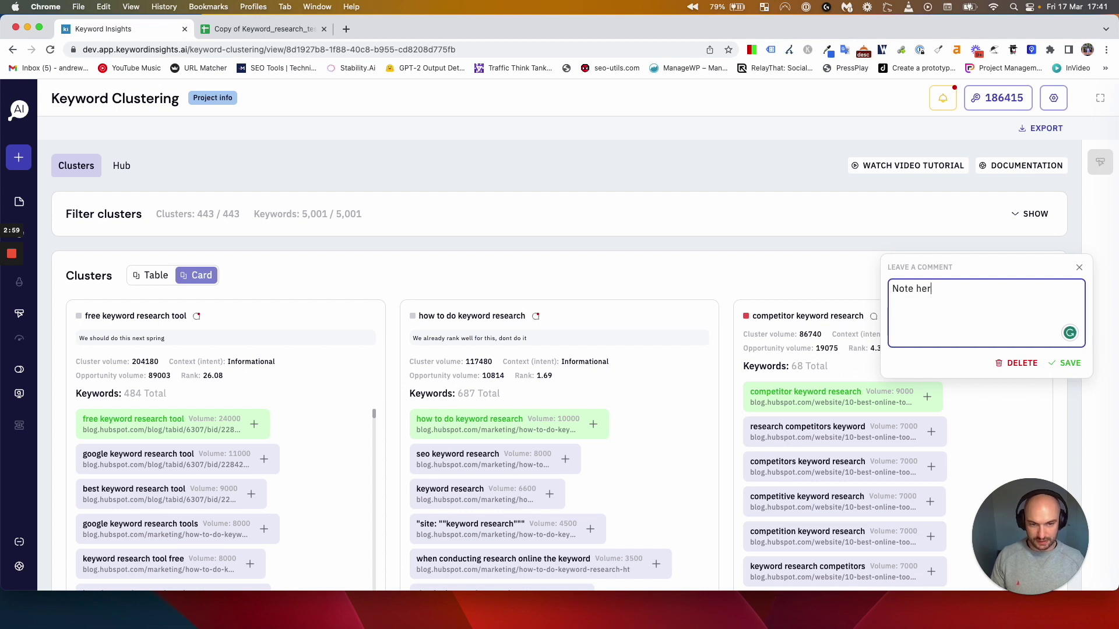
pyautogui.click(1068, 363)
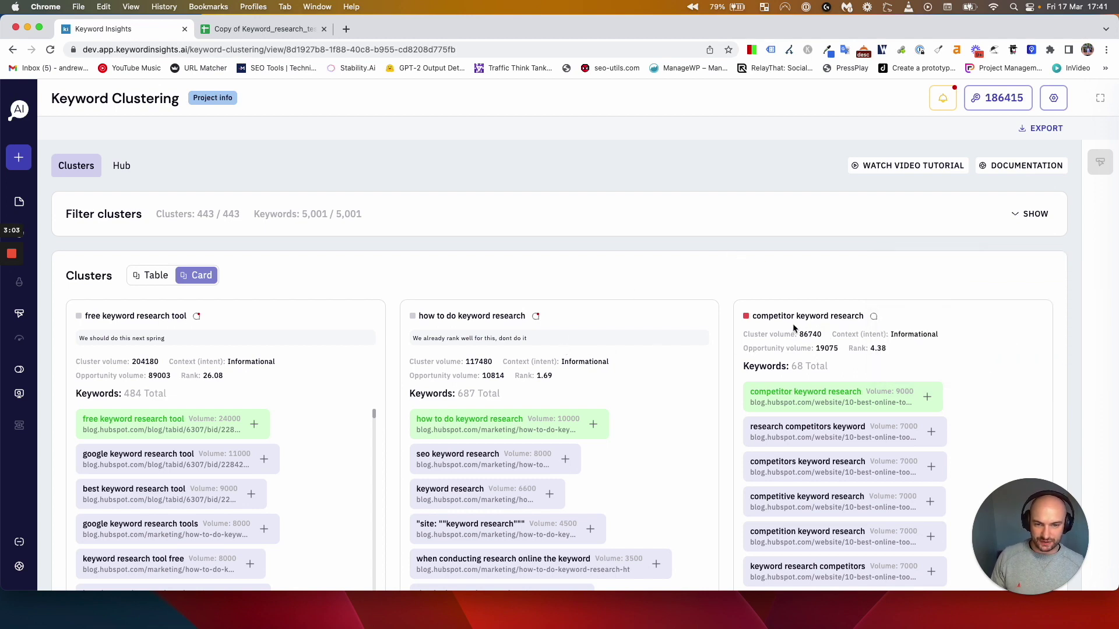
pyautogui.moveTo(759, 337); pyautogui.dragTo(574, 336)
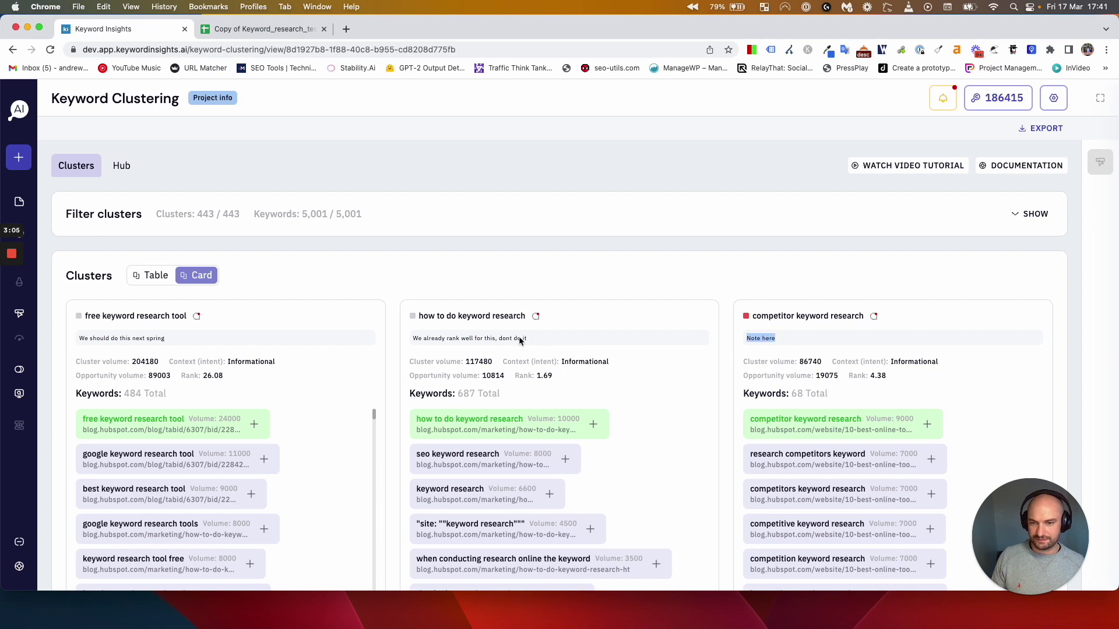
pyautogui.moveTo(498, 338); pyautogui.dragTo(435, 293)
# Tag the free keyword research tool cluster as Relevant, leaving how to do keyword research unchanged.
pyautogui.click(432, 288)
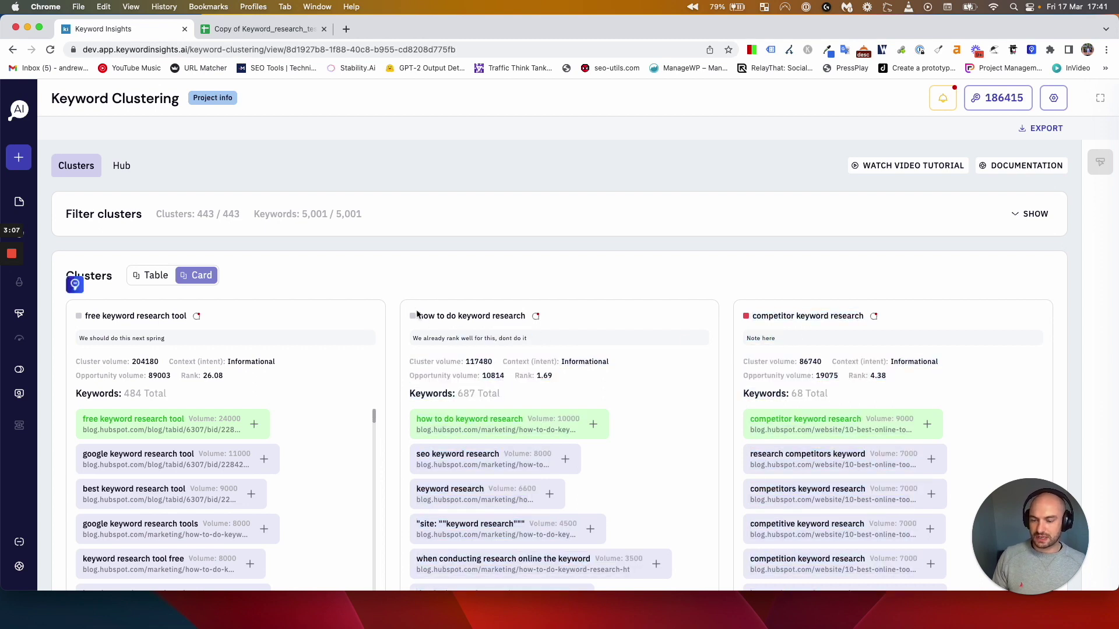
pyautogui.click(413, 317)
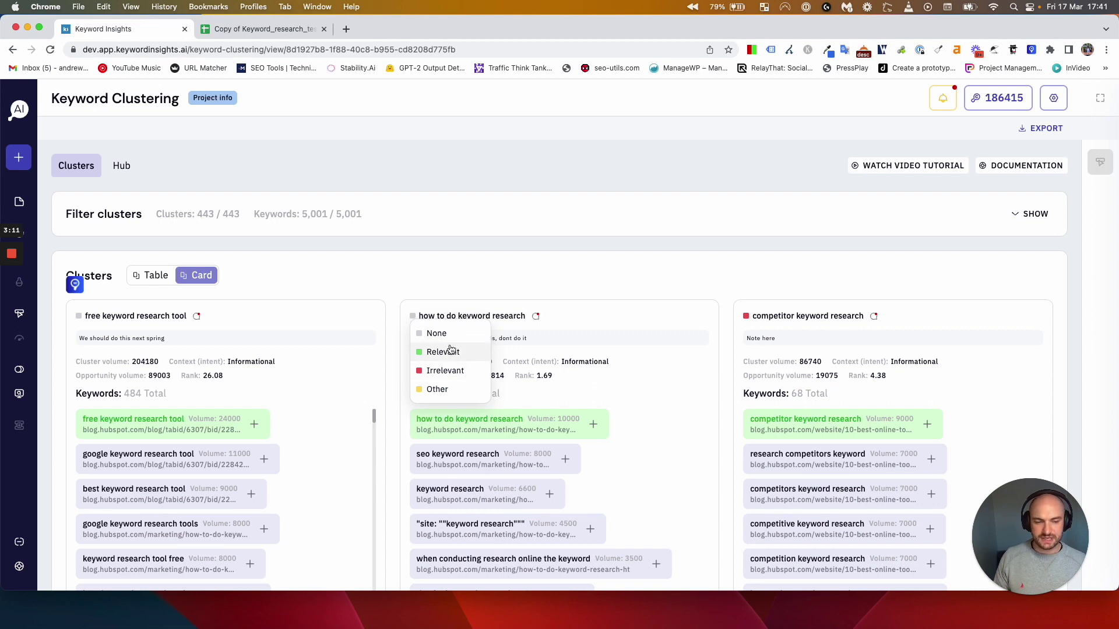
pyautogui.click(499, 285)
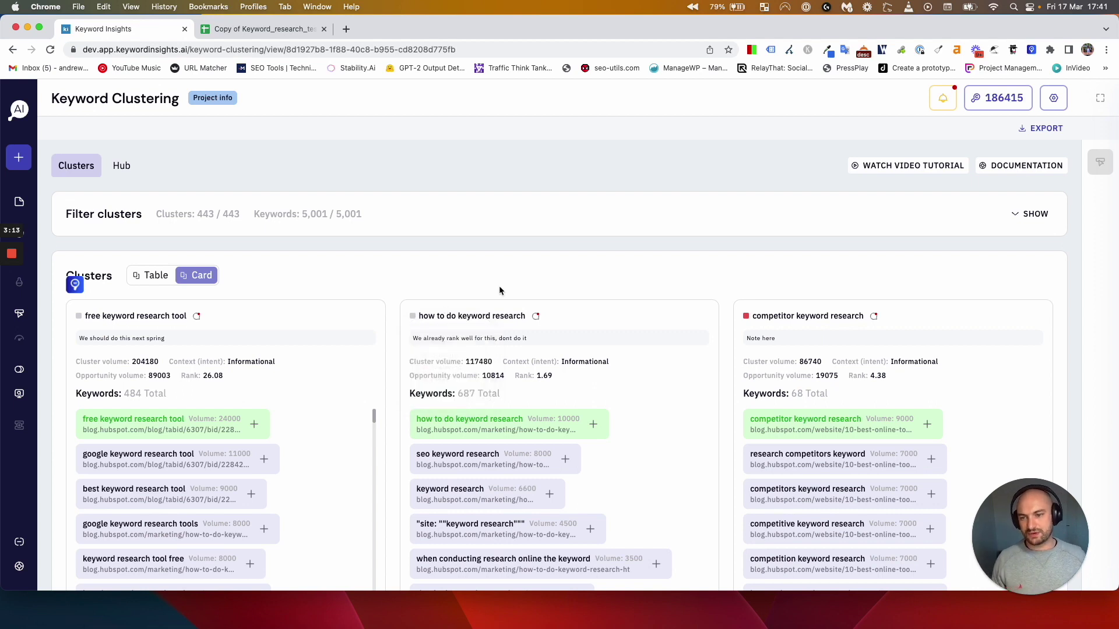
pyautogui.click(78, 316)
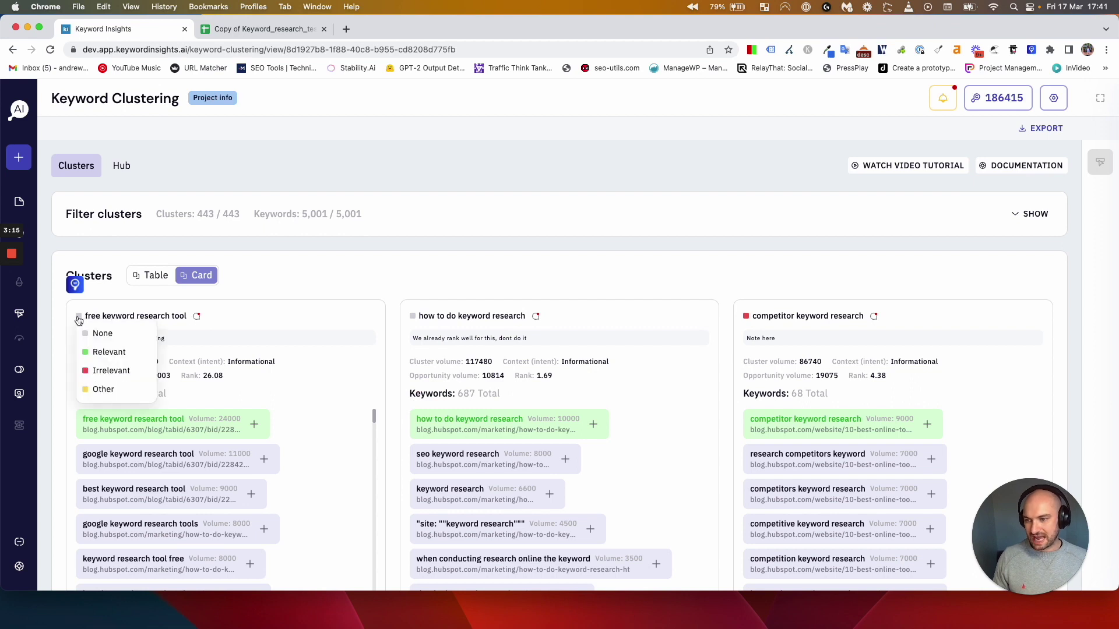
pyautogui.click(309, 338)
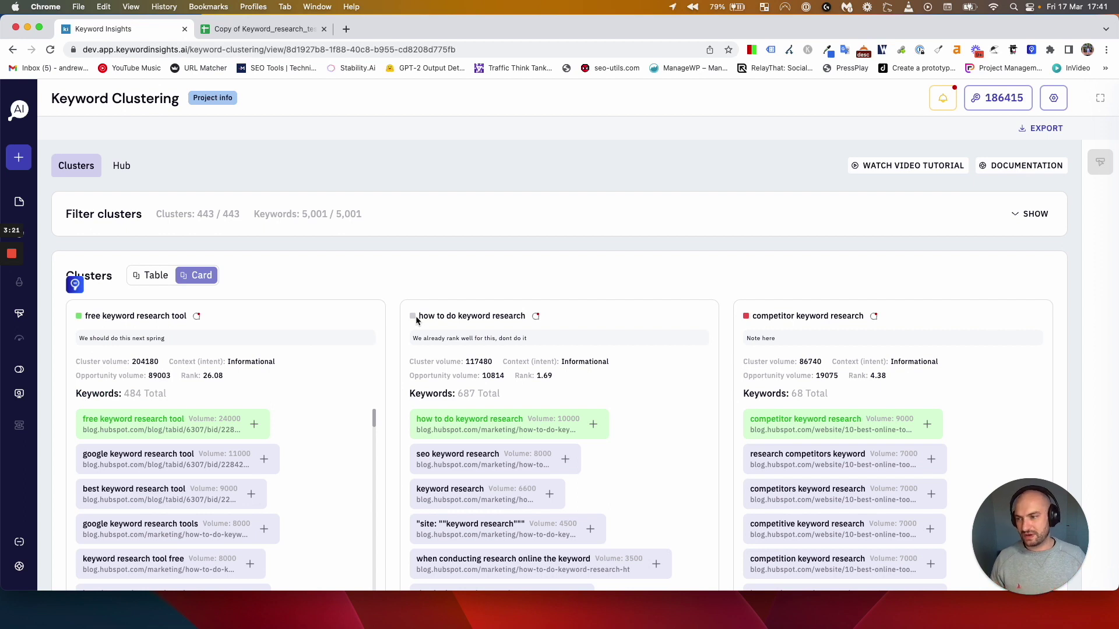
# Return to the My projects list from the sidebar's Projects entry.
pyautogui.moveTo(23, 232)
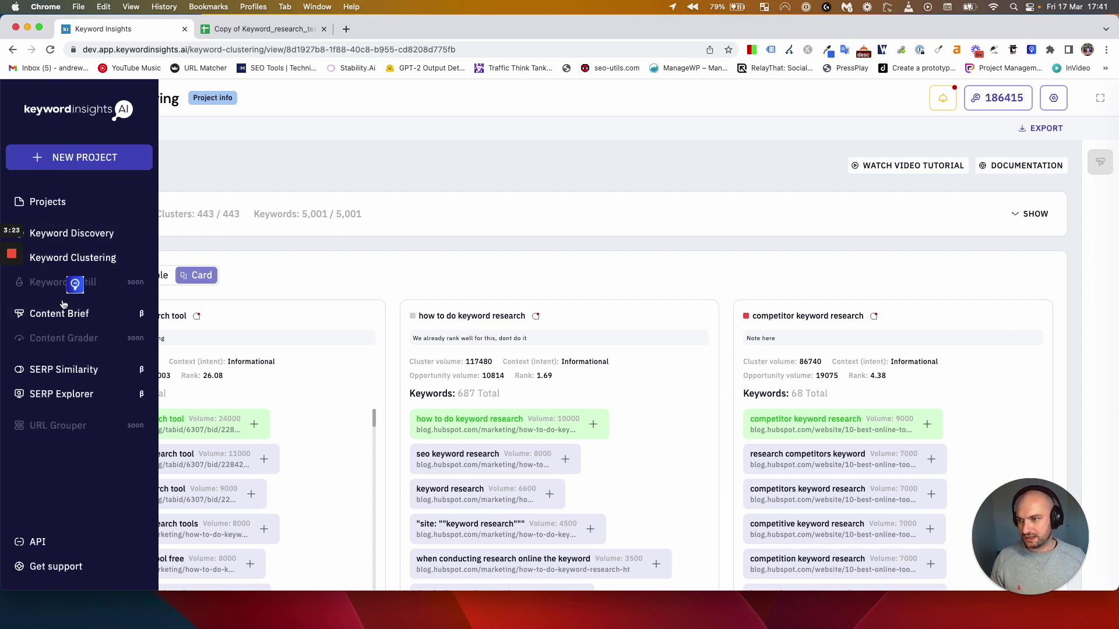
pyautogui.click(64, 202)
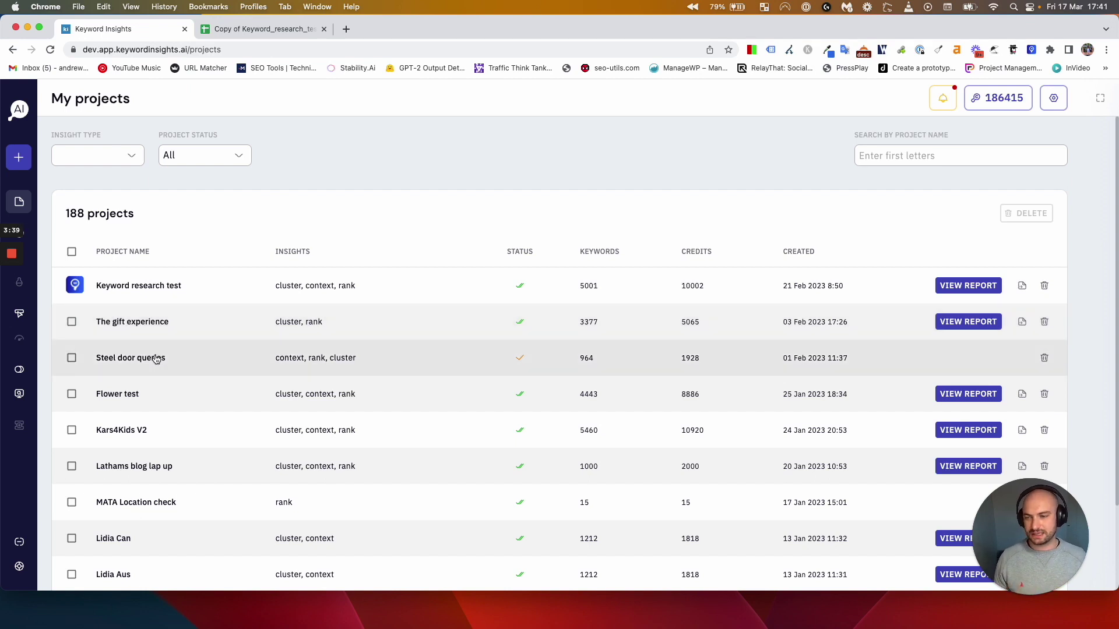
# Reopen the Keyword research test report and mark how to do keyword research as Irrelevant.
pyautogui.click(951, 288)
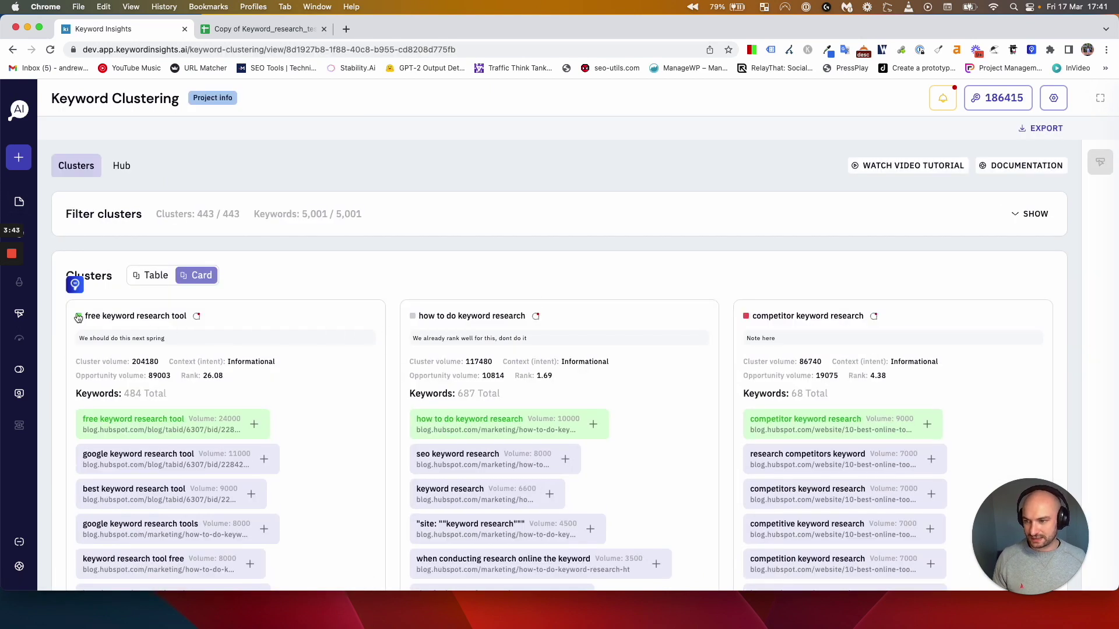
pyautogui.click(413, 316)
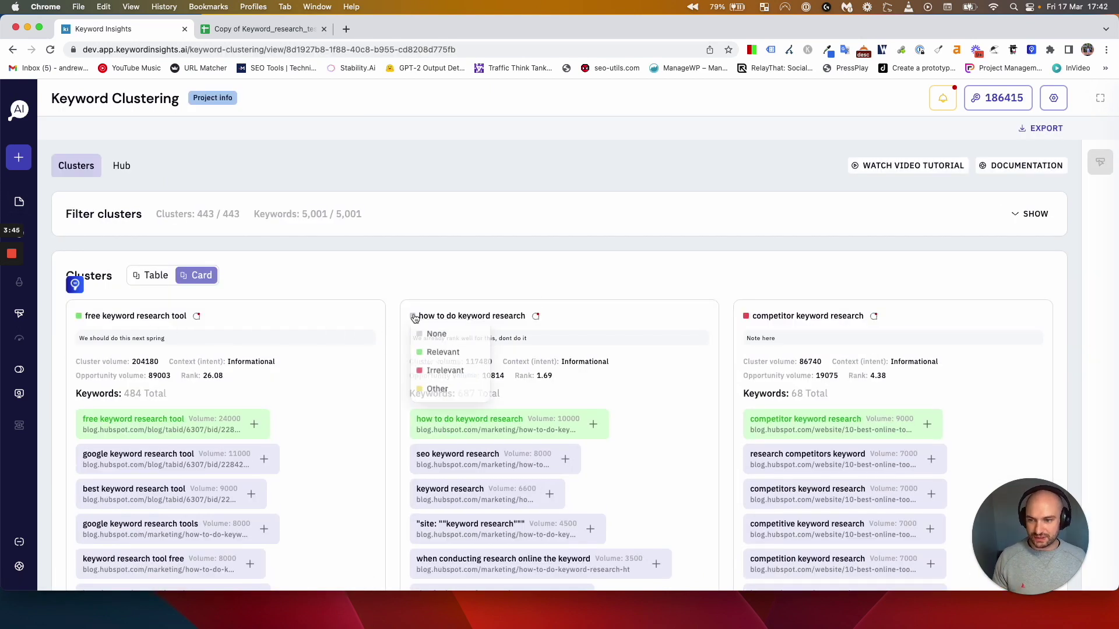
pyautogui.click(434, 371)
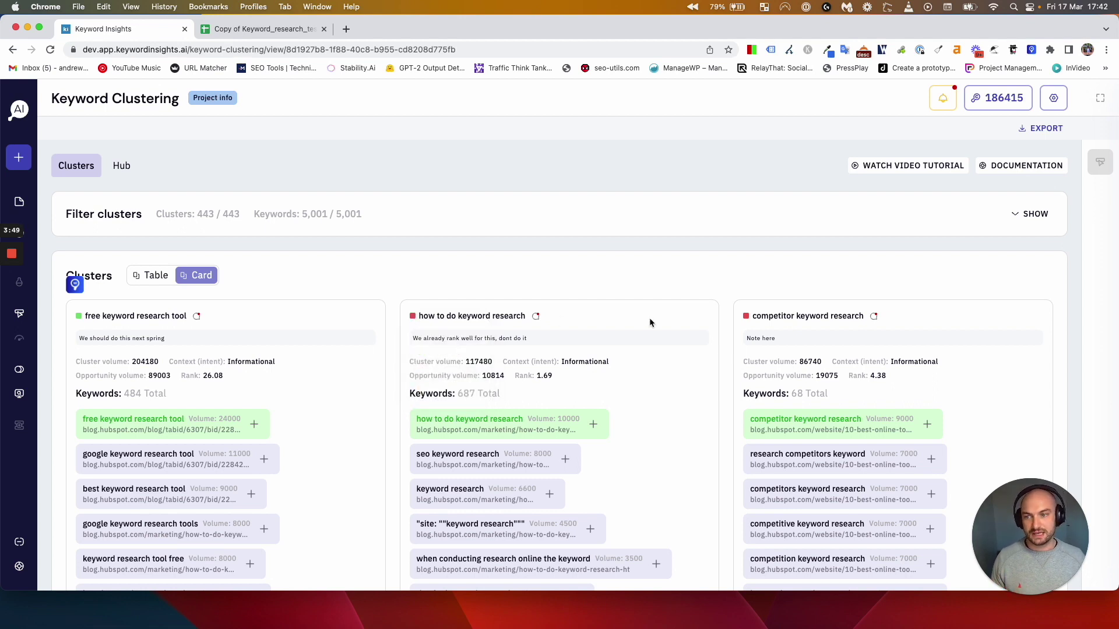
# Browse the relevancy options in the Filter clusters panel, then hide it without filtering.
pyautogui.click(1020, 214)
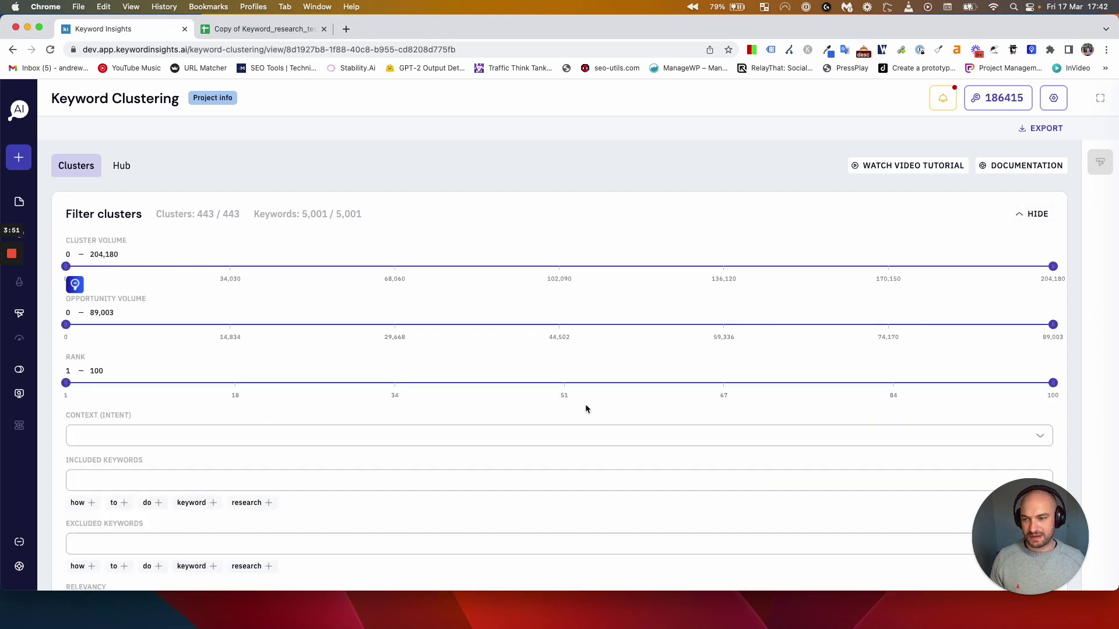
pyautogui.scroll(-5, 587, 399)
pyautogui.scroll(5, 590, 397)
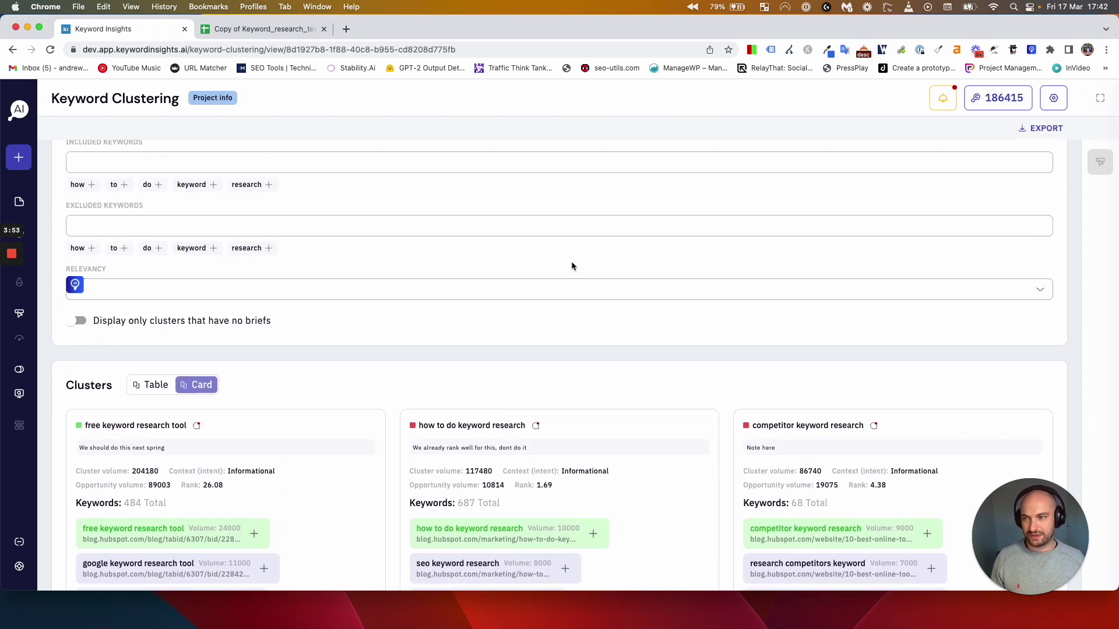
pyautogui.scroll(1, 752, 217)
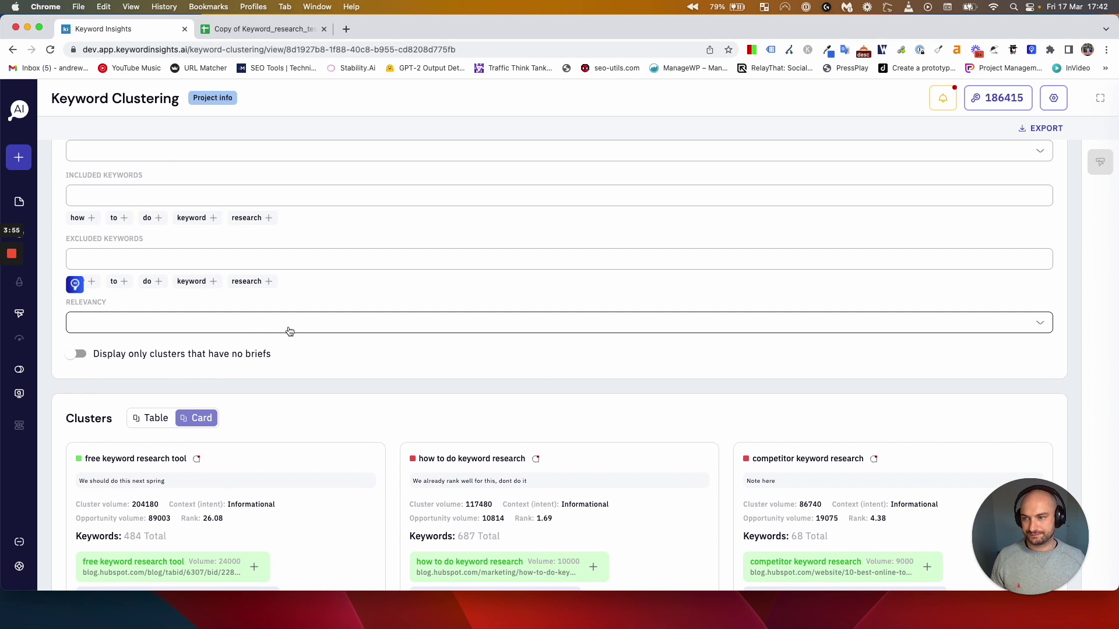
pyautogui.click(367, 313)
pyautogui.click(1041, 323)
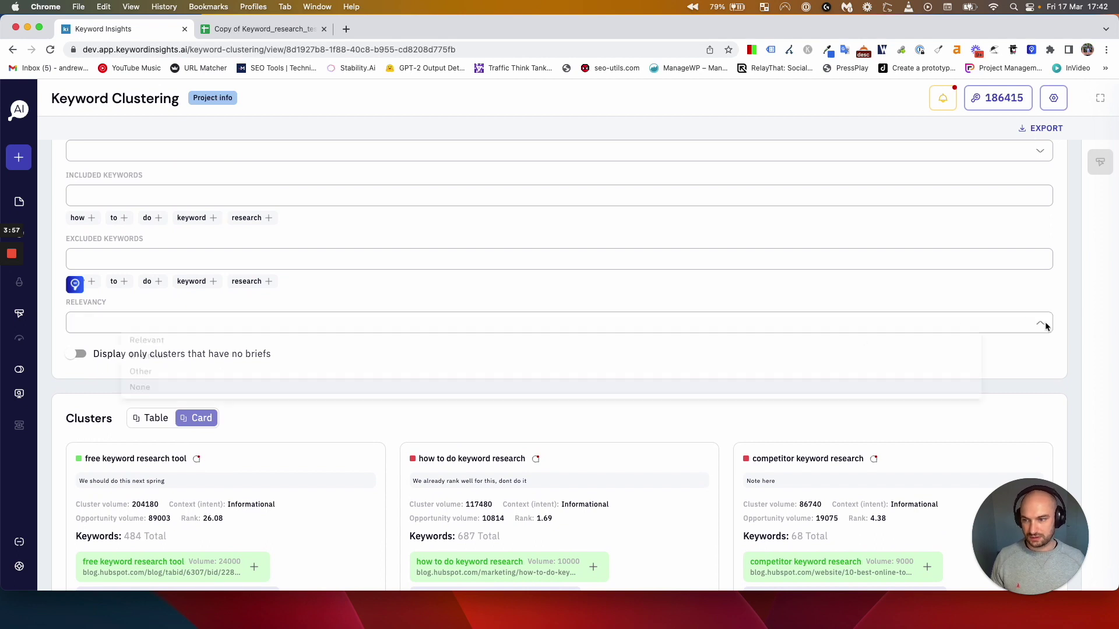
pyautogui.click(390, 441)
pyautogui.scroll(5, 1028, 153)
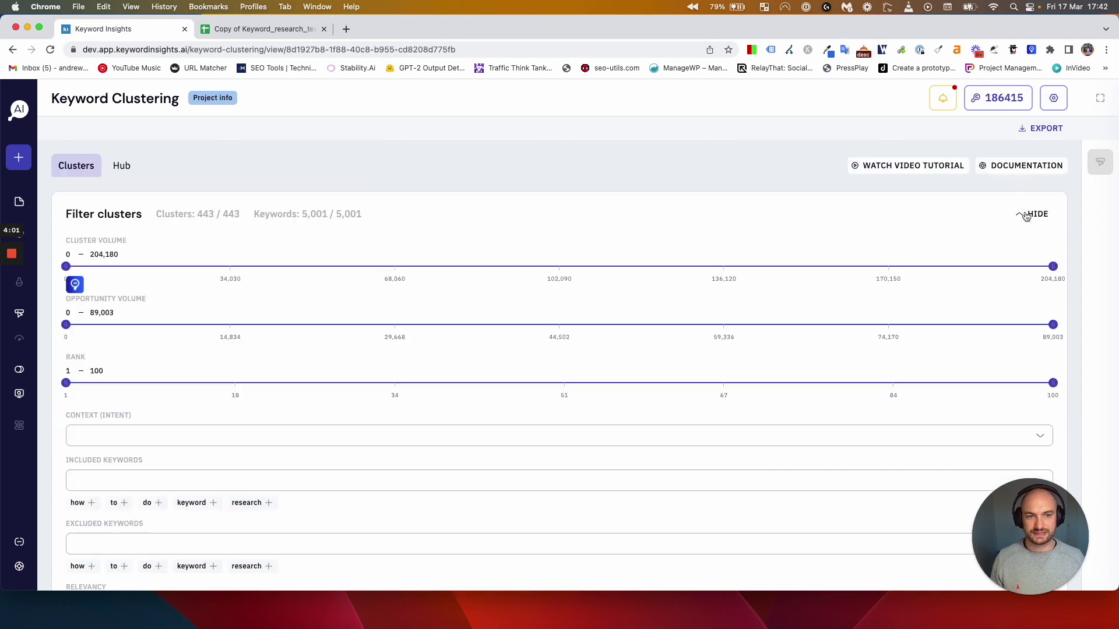
pyautogui.click(1029, 214)
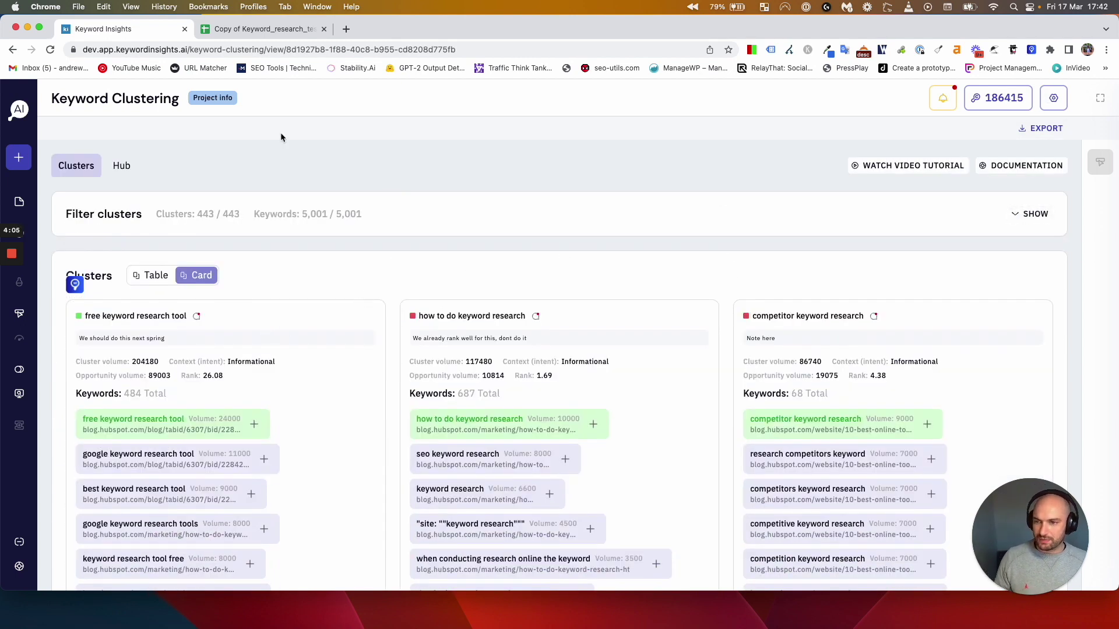
pyautogui.moveTo(362, 214); pyautogui.dragTo(200, 212)
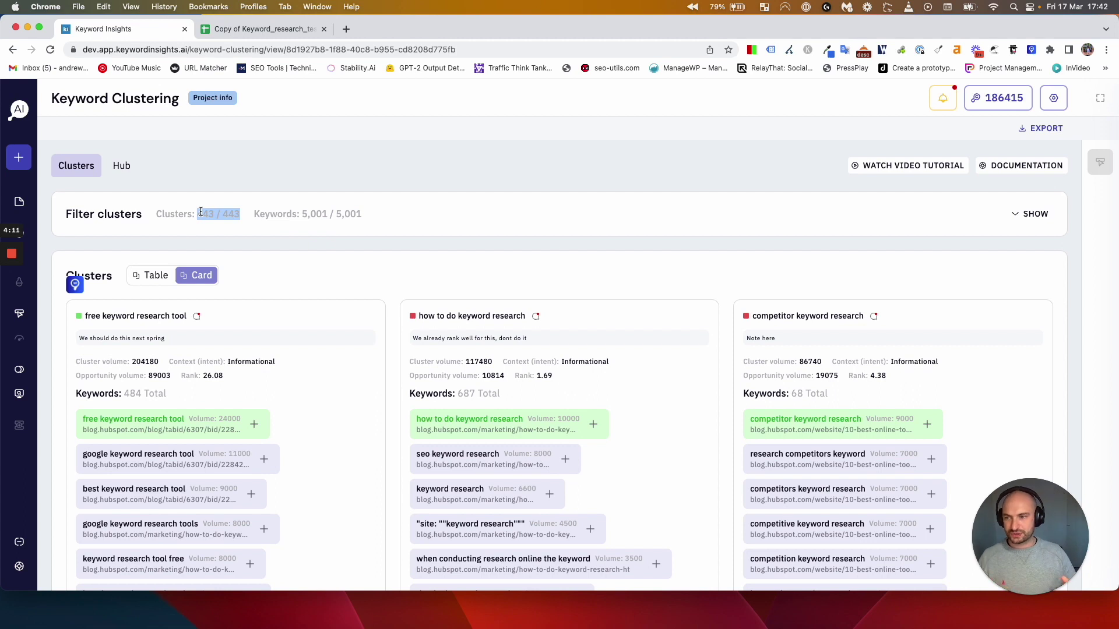
pyautogui.scroll(-10, 785, 491)
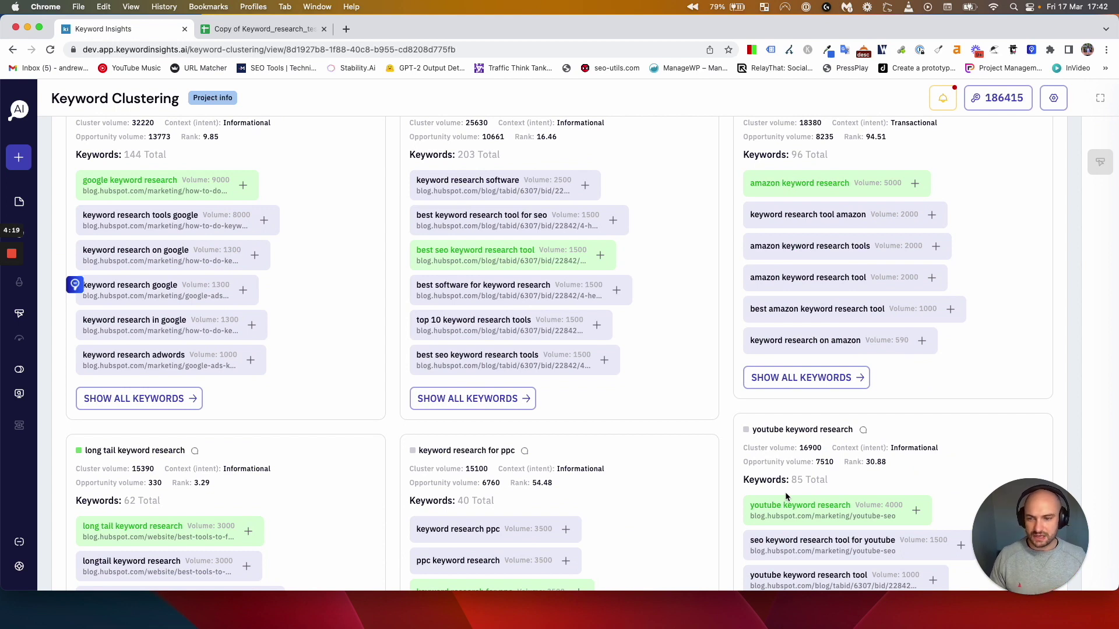
pyautogui.scroll(10, 793, 460)
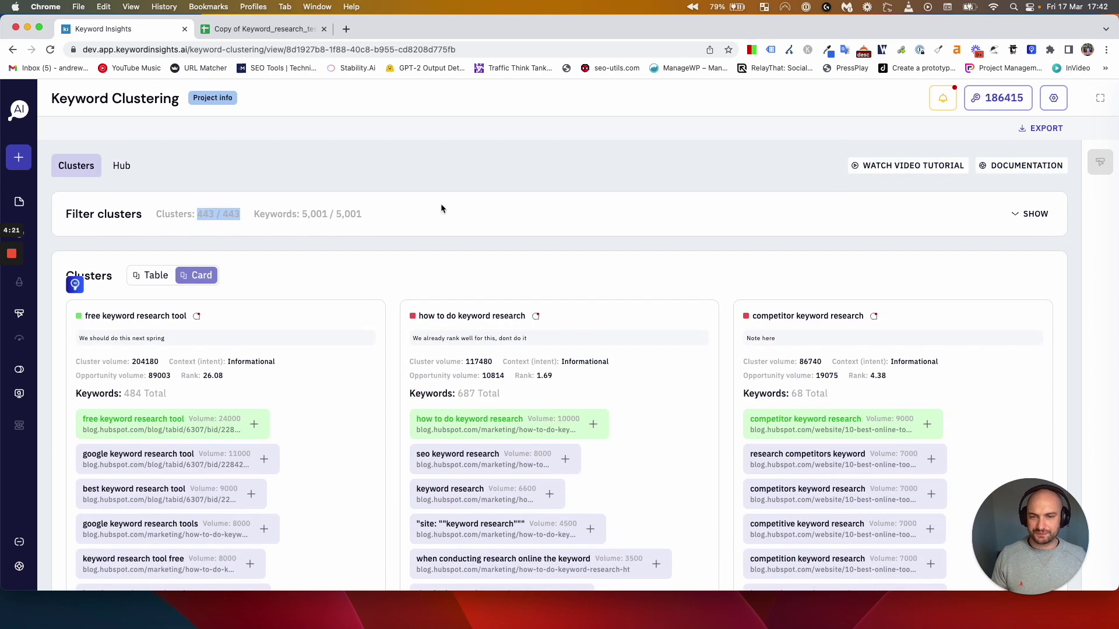
pyautogui.click(451, 240)
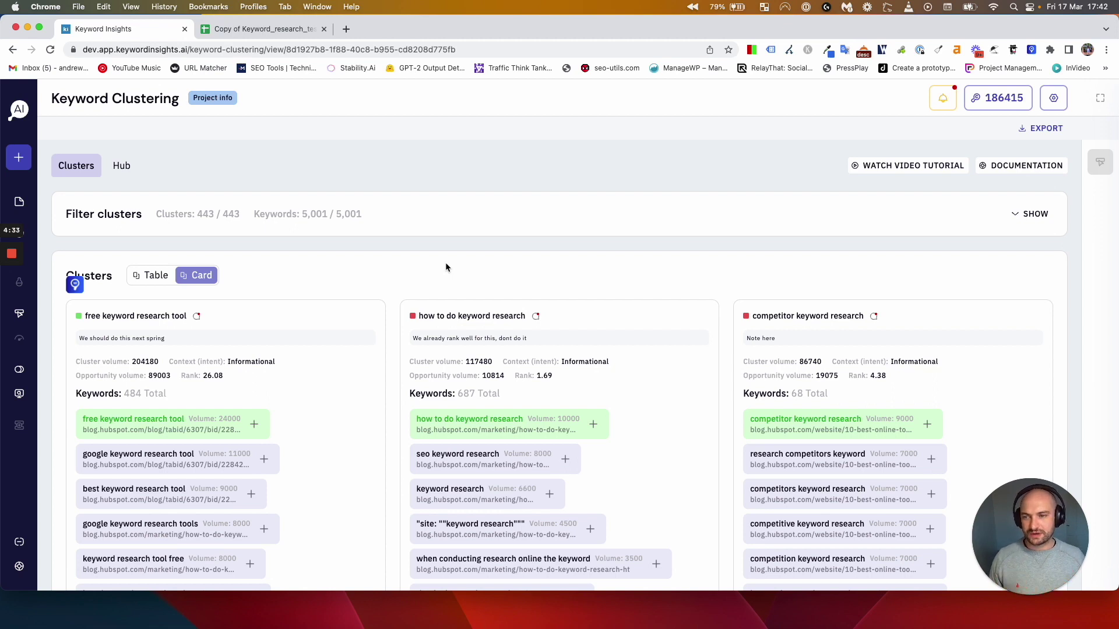
pyautogui.moveTo(106, 241)
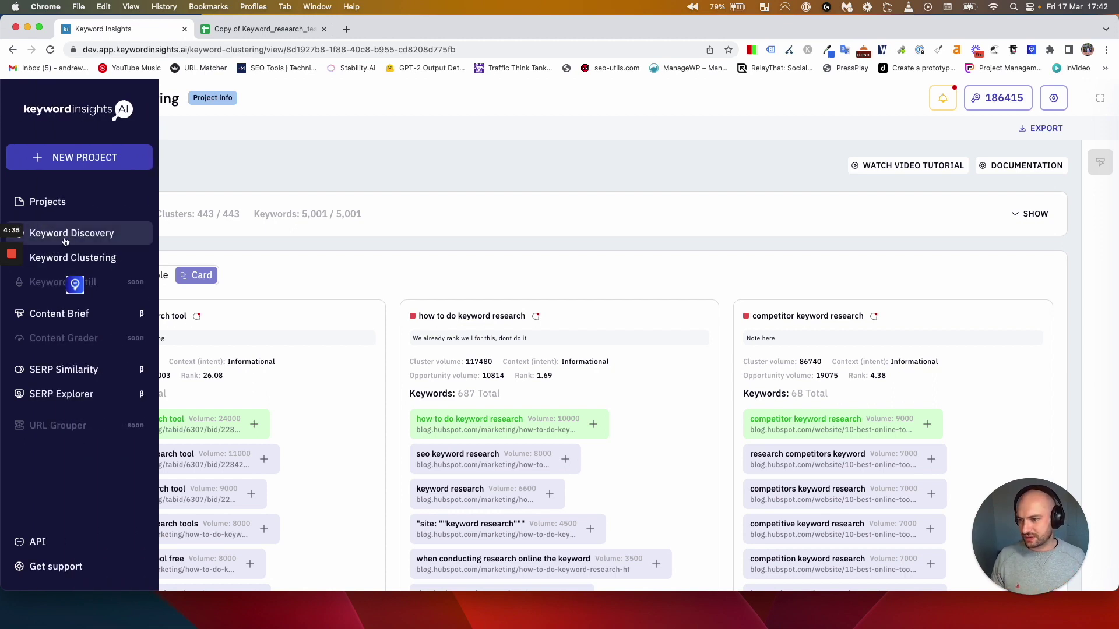
pyautogui.moveTo(362, 214); pyautogui.dragTo(303, 212)
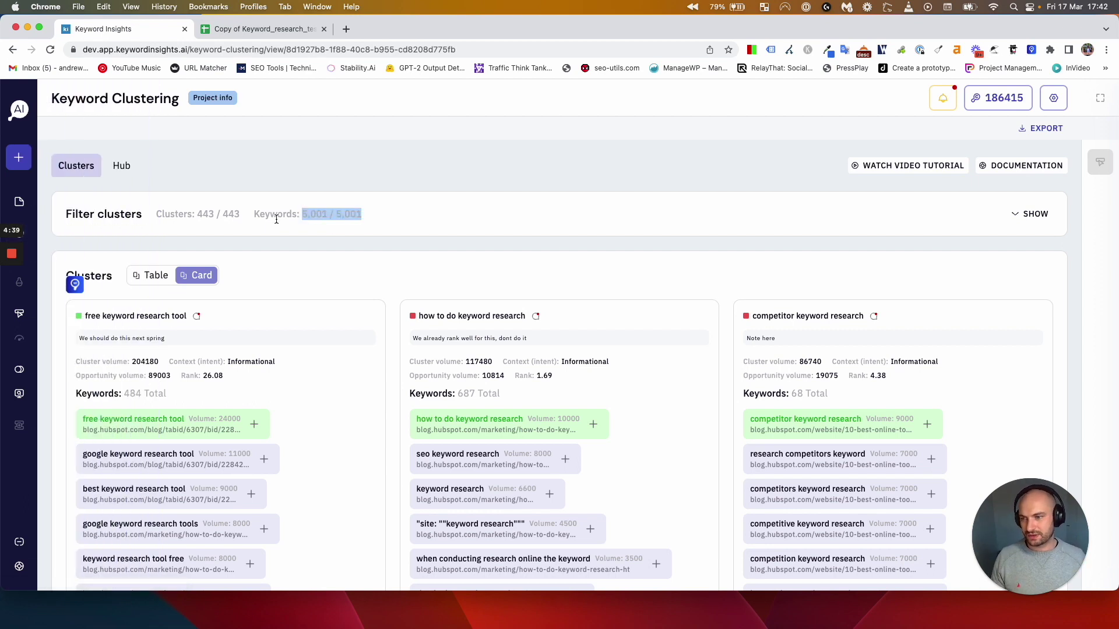
pyautogui.scroll(-1, 286, 239)
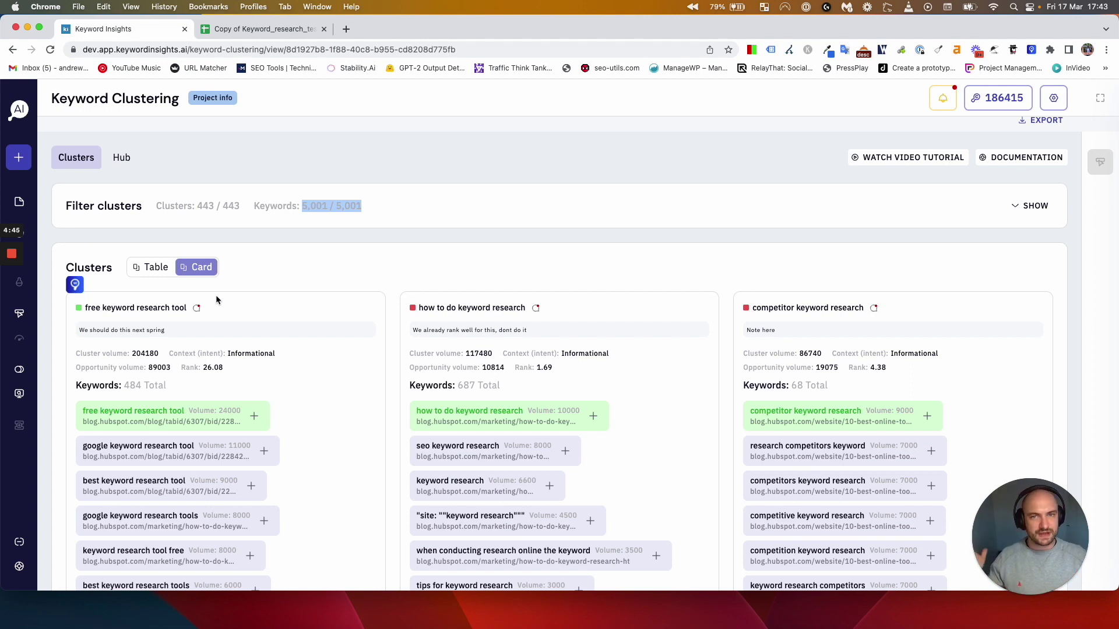
# Highlight the 443 / 443 cluster count and the 'how to do keyword research' rank 1.69.
pyautogui.click(366, 206)
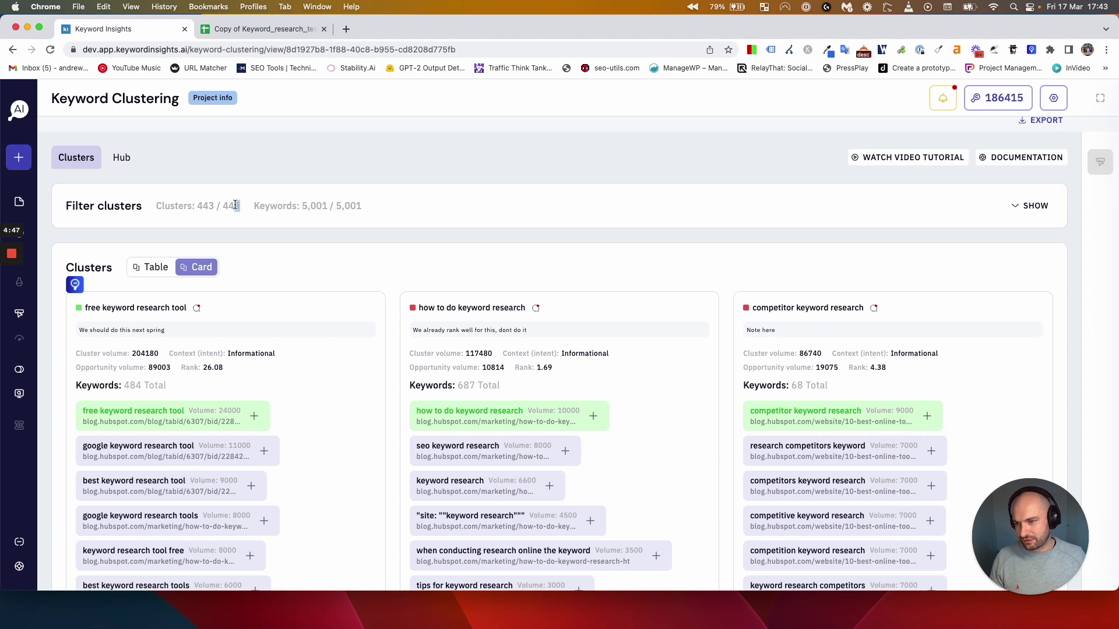
pyautogui.moveTo(229, 204); pyautogui.dragTo(196, 205)
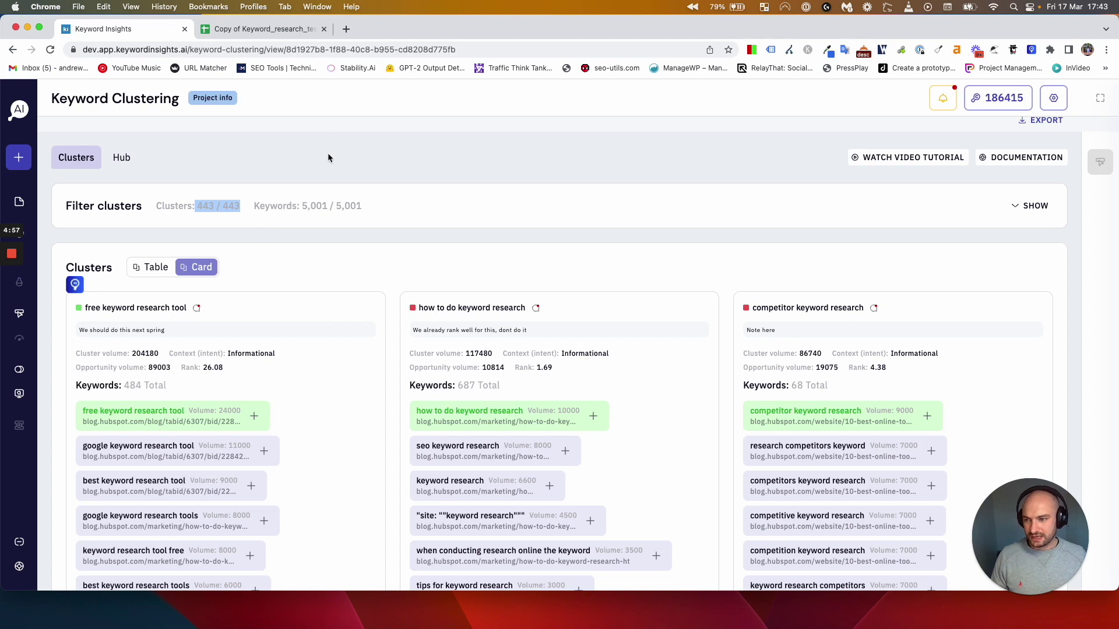
pyautogui.scroll(-2, 304, 236)
pyautogui.moveTo(552, 317)
pyautogui.mouseDown()
pyautogui.moveTo(519, 314)
pyautogui.moveTo(532, 303)
pyautogui.moveTo(536, 317)
pyautogui.mouseUp()
# Highlight the 'free keyword research tool' rank 26.08 and the first cluster's title, then return to the top.
pyautogui.scroll(-2, 554, 336)
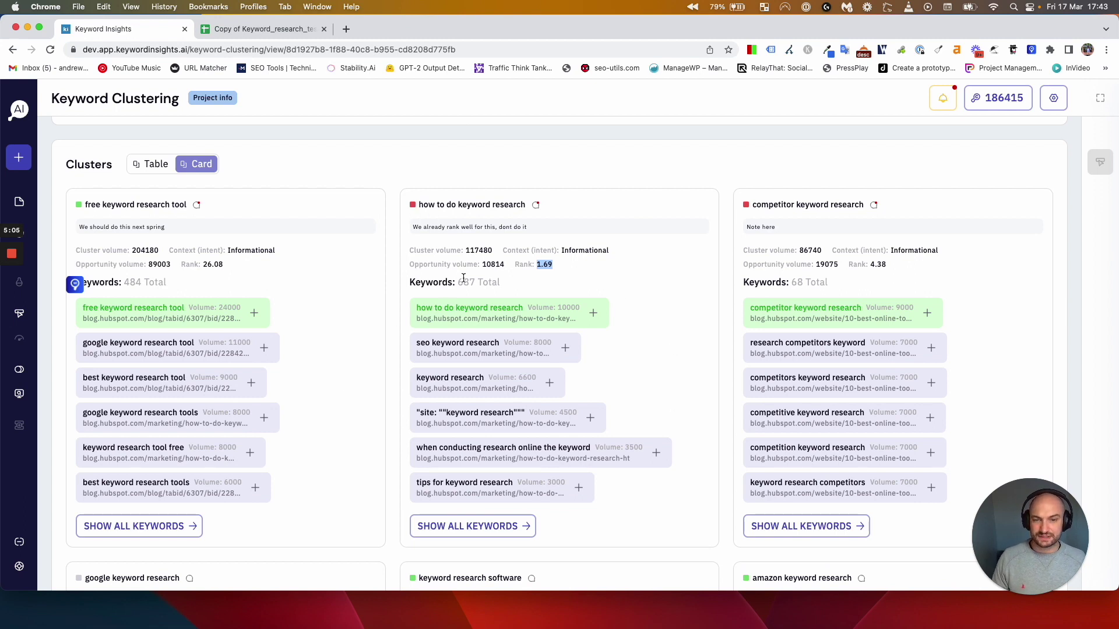
pyautogui.moveTo(226, 264); pyautogui.dragTo(199, 264)
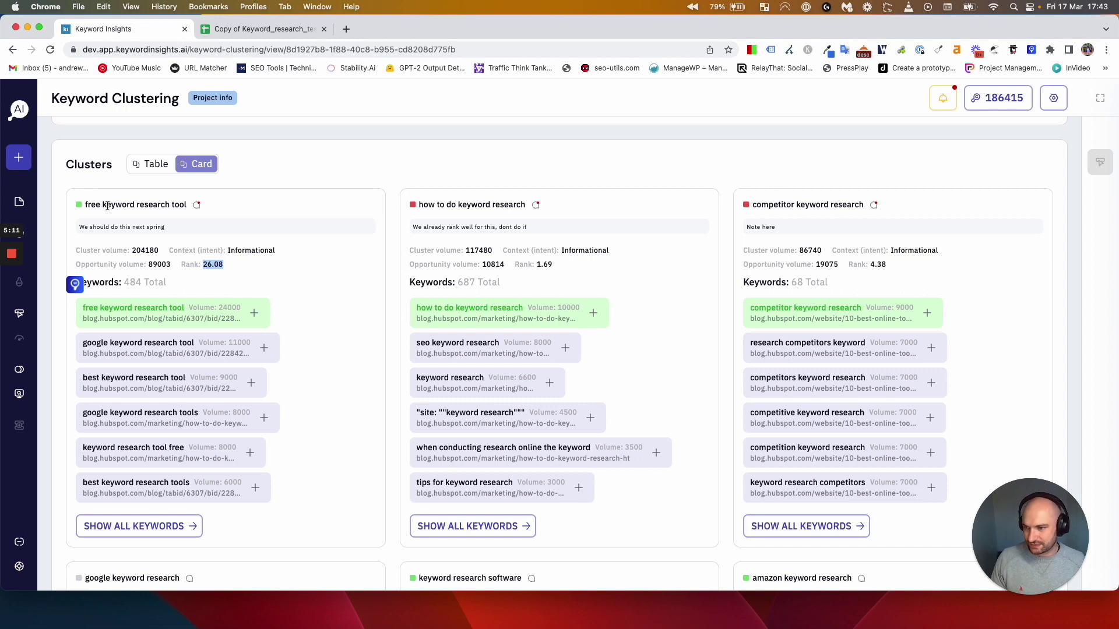
pyautogui.moveTo(158, 205); pyautogui.dragTo(103, 205)
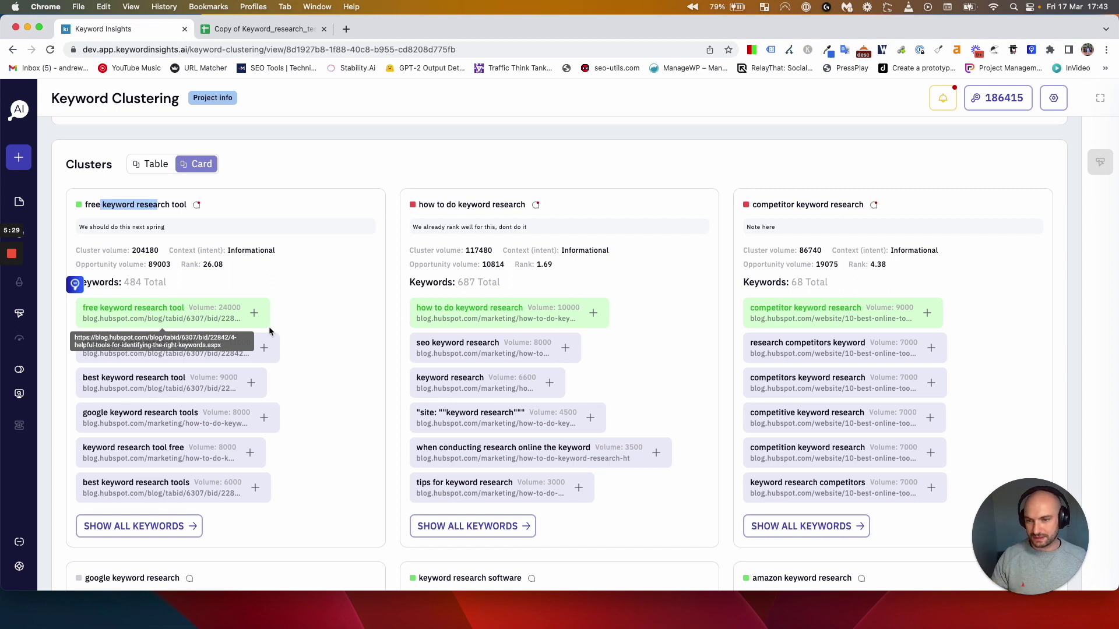
pyautogui.moveTo(224, 265); pyautogui.dragTo(202, 265)
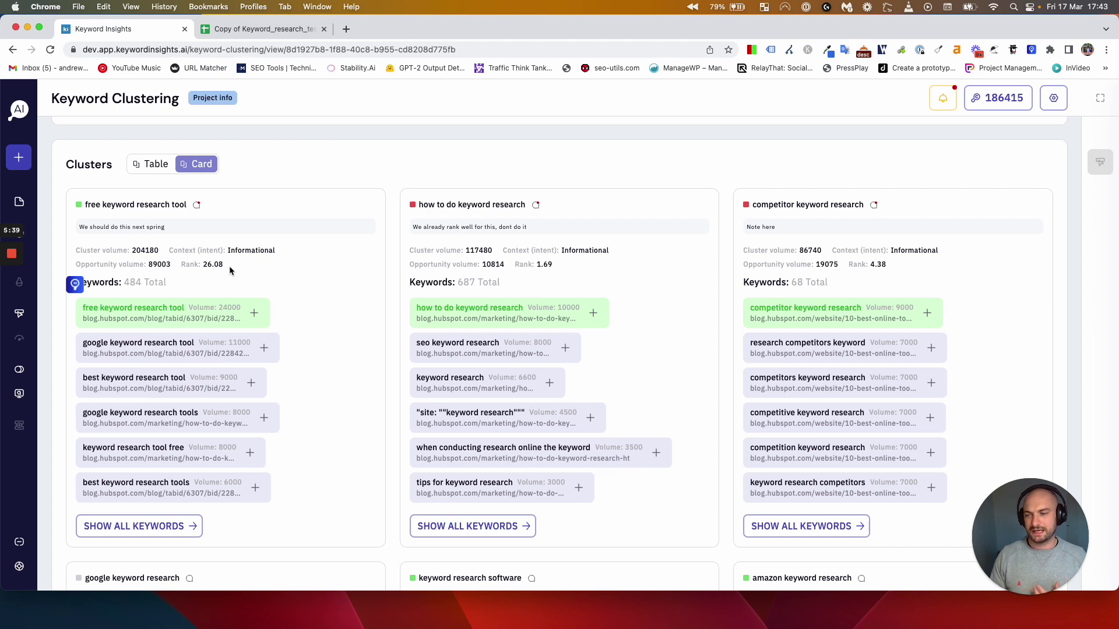
pyautogui.scroll(2, 229, 266)
# Limit the clusters to rank 30–100 and Informational intent.
pyautogui.click(1032, 215)
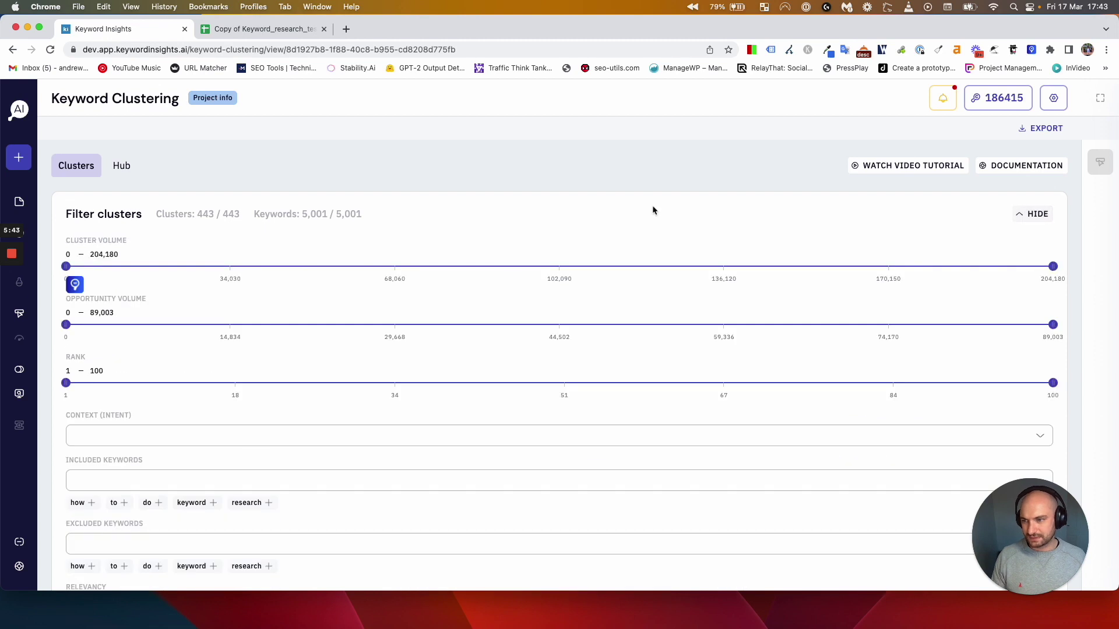
pyautogui.moveTo(67, 385); pyautogui.dragTo(355, 388)
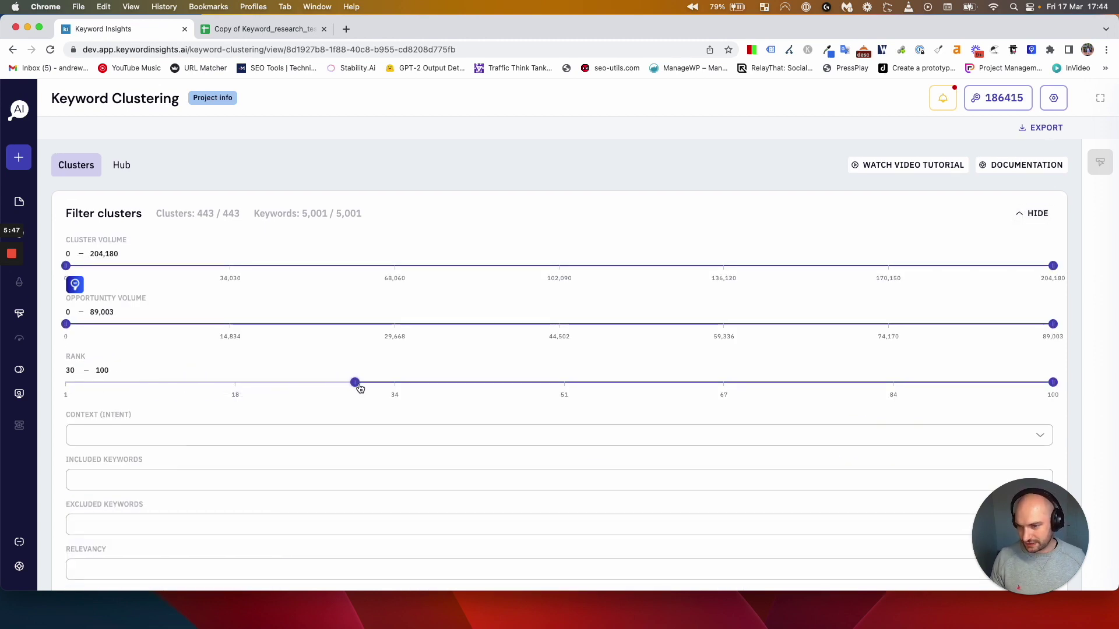
pyautogui.moveTo(130, 439)
pyautogui.scroll(-3, 327, 407)
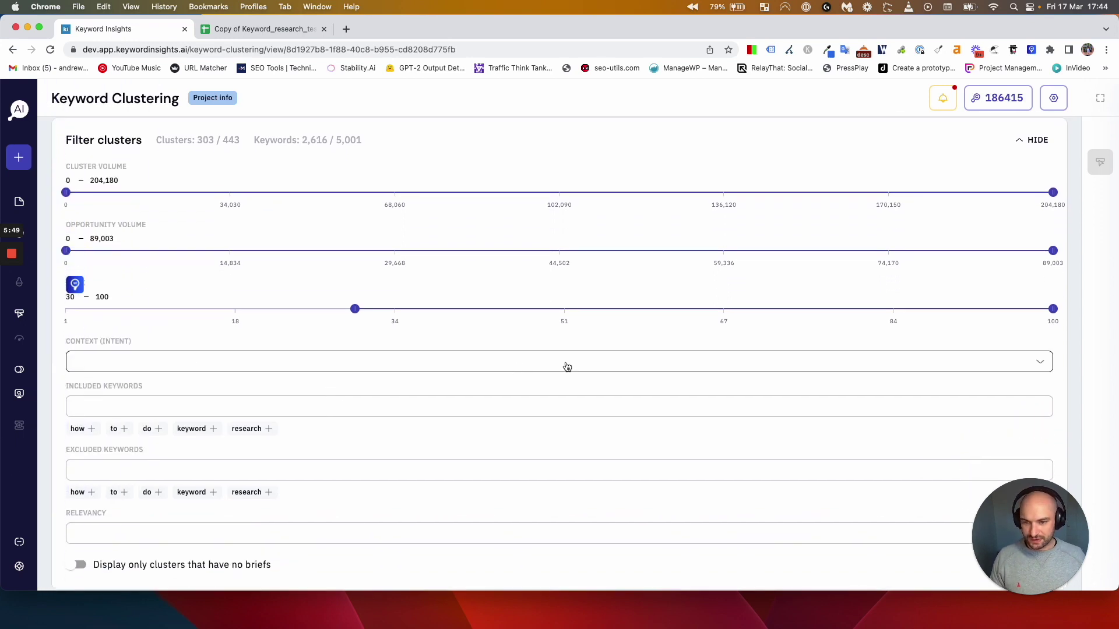
pyautogui.click(570, 363)
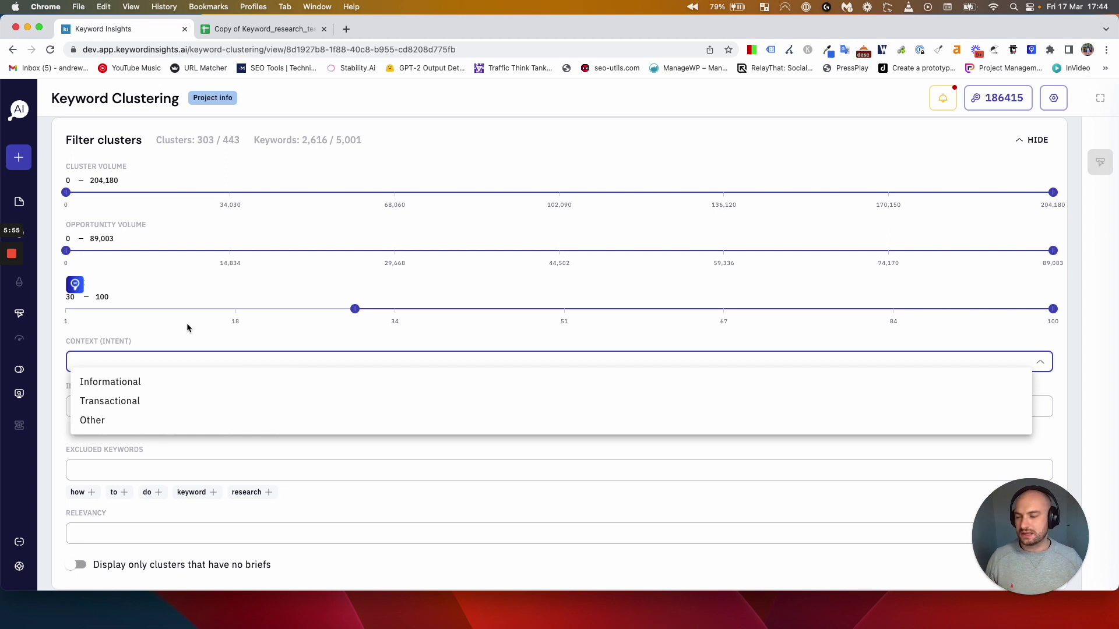
pyautogui.click(117, 382)
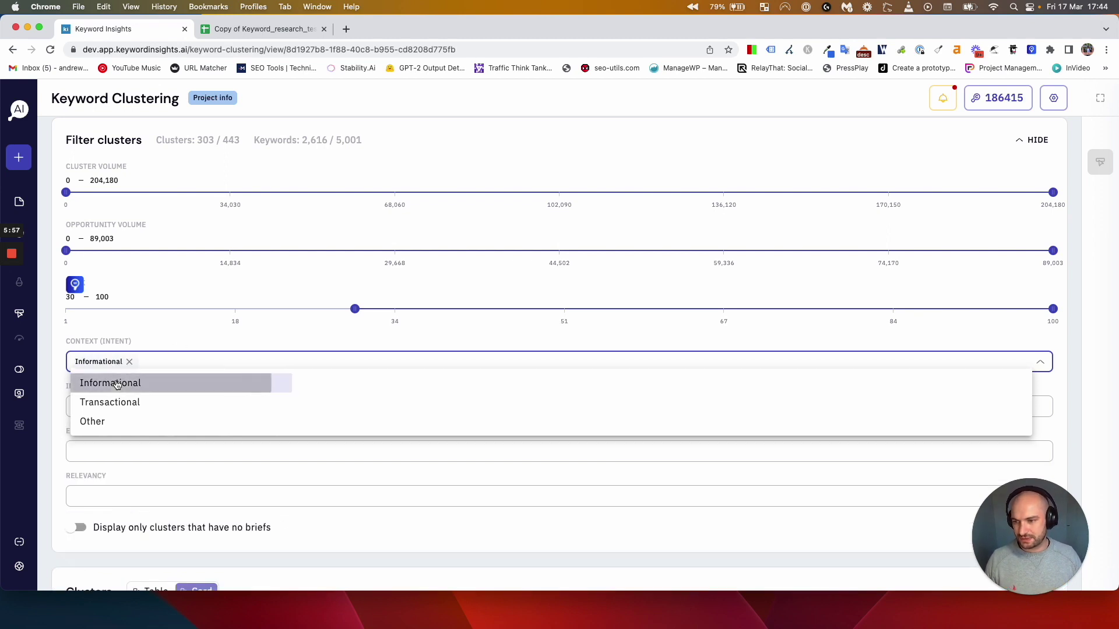
pyautogui.click(226, 329)
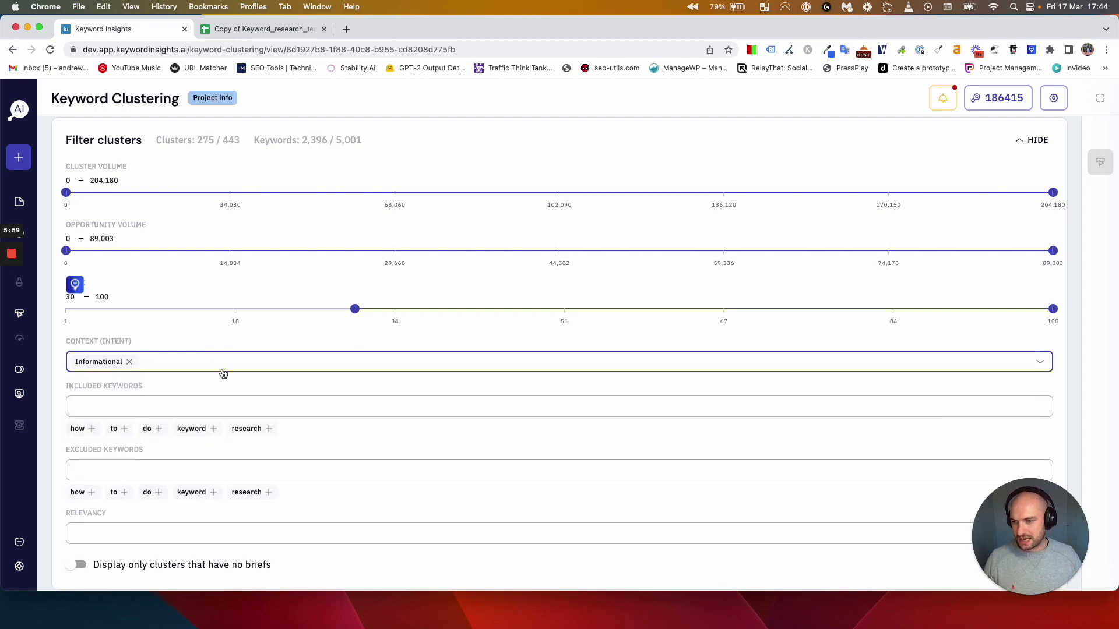
# Look over the keyword and relevancy filters without changing them, then hide the filter panel.
pyautogui.click(215, 407)
pyautogui.click(173, 470)
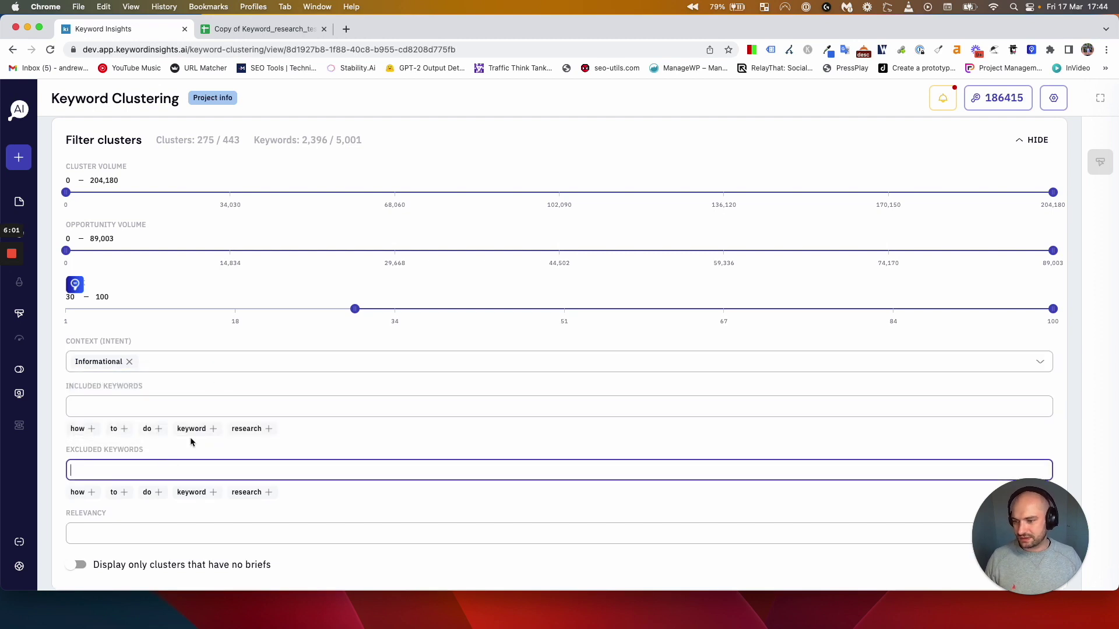
pyautogui.scroll(-5, 228, 424)
pyautogui.click(1030, 396)
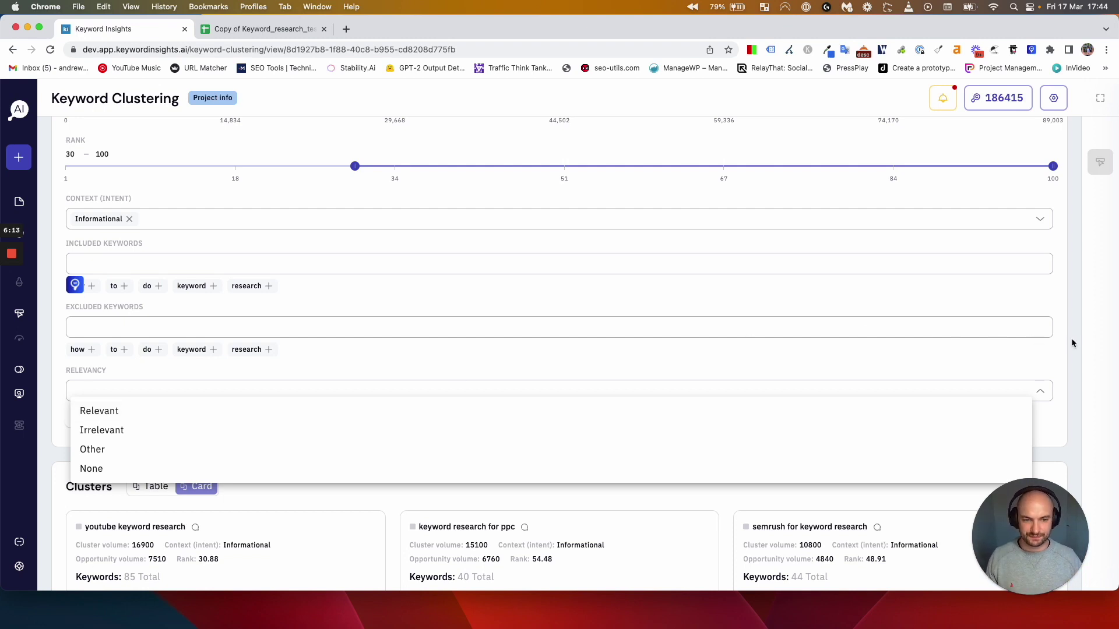
pyautogui.click(1013, 327)
pyautogui.scroll(3, 991, 327)
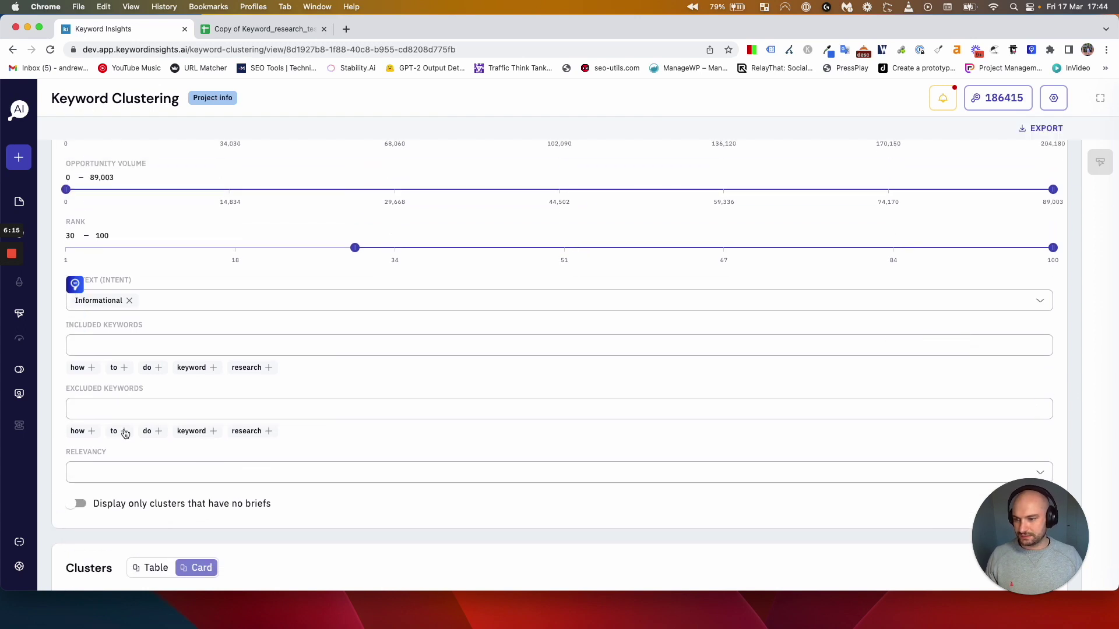
pyautogui.scroll(-2, 110, 476)
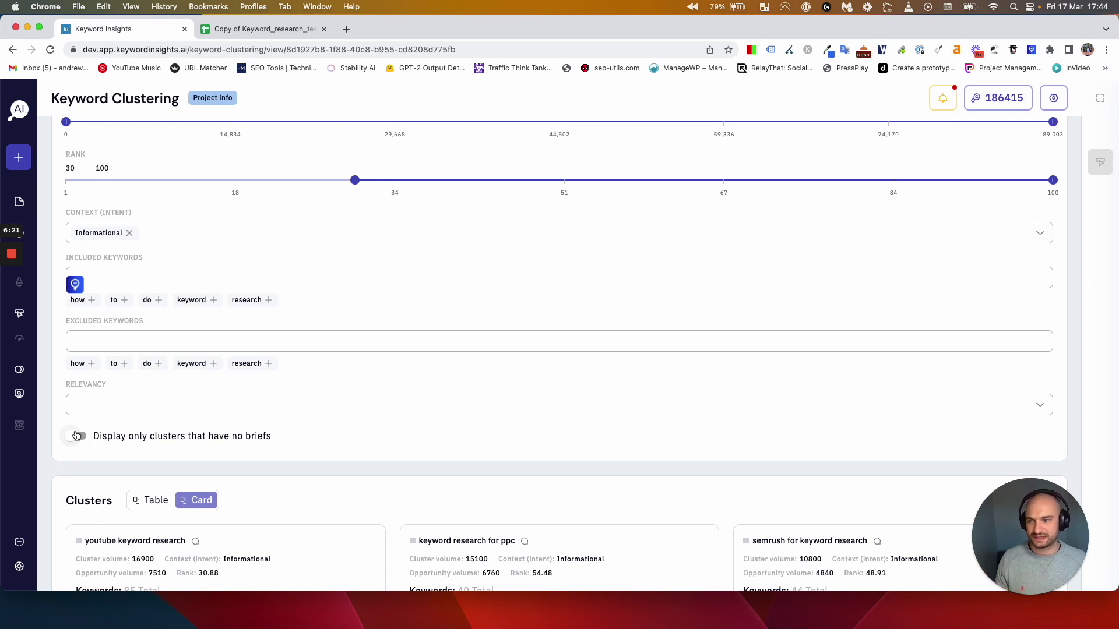
pyautogui.scroll(4, 484, 278)
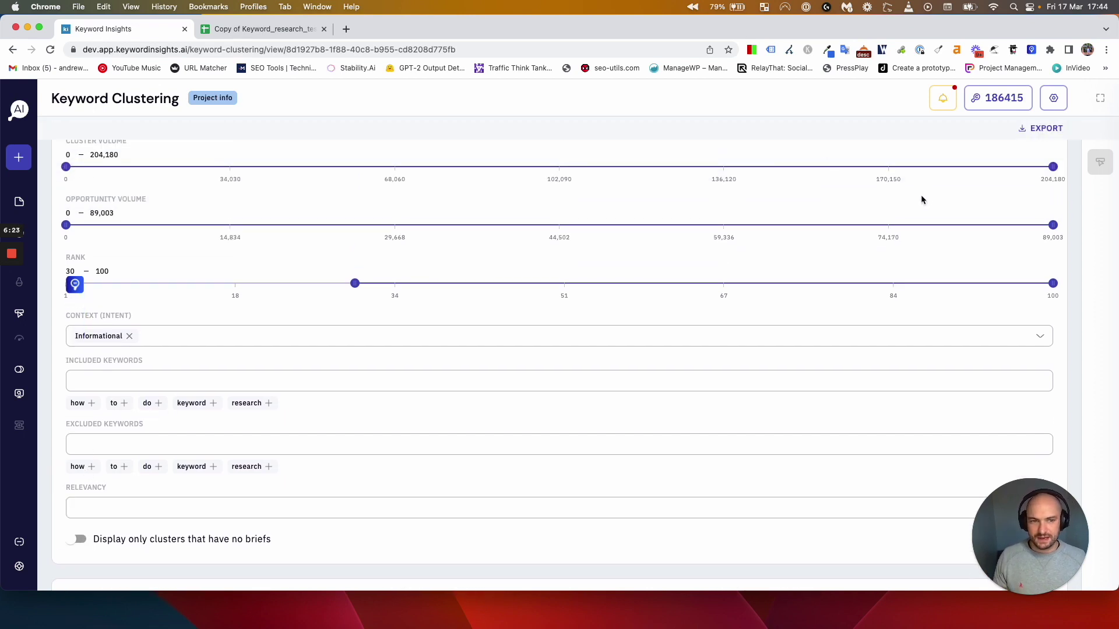
pyautogui.scroll(2, 990, 196)
pyautogui.click(1032, 189)
# Highlight the 'local keyword research' cluster's rank 36.67 and its title.
pyautogui.scroll(-2, 468, 326)
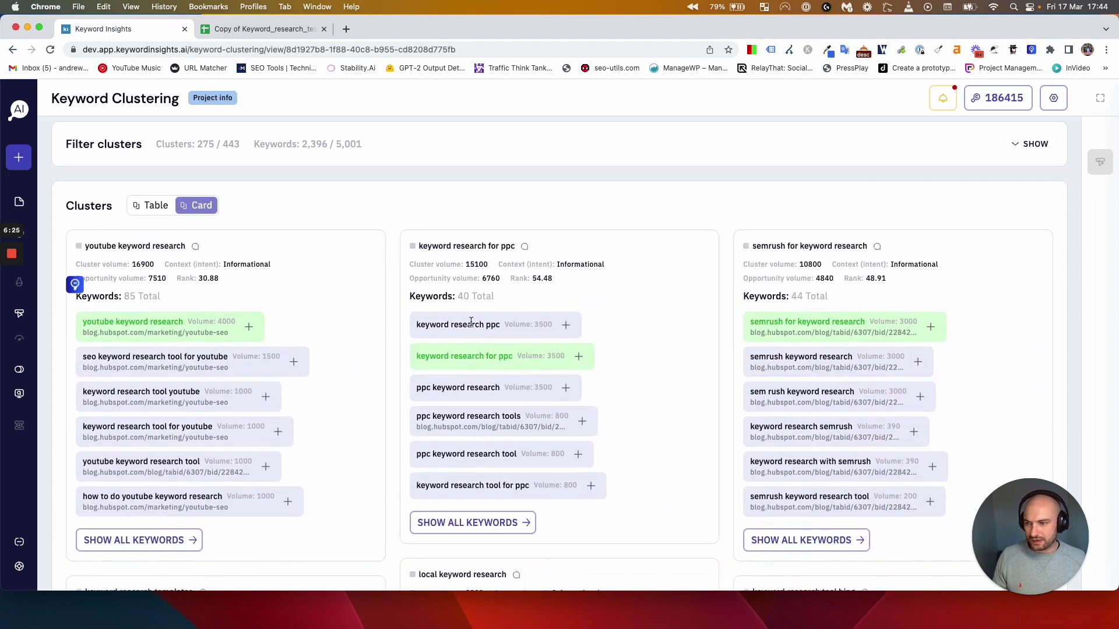
pyautogui.scroll(-5, 484, 280)
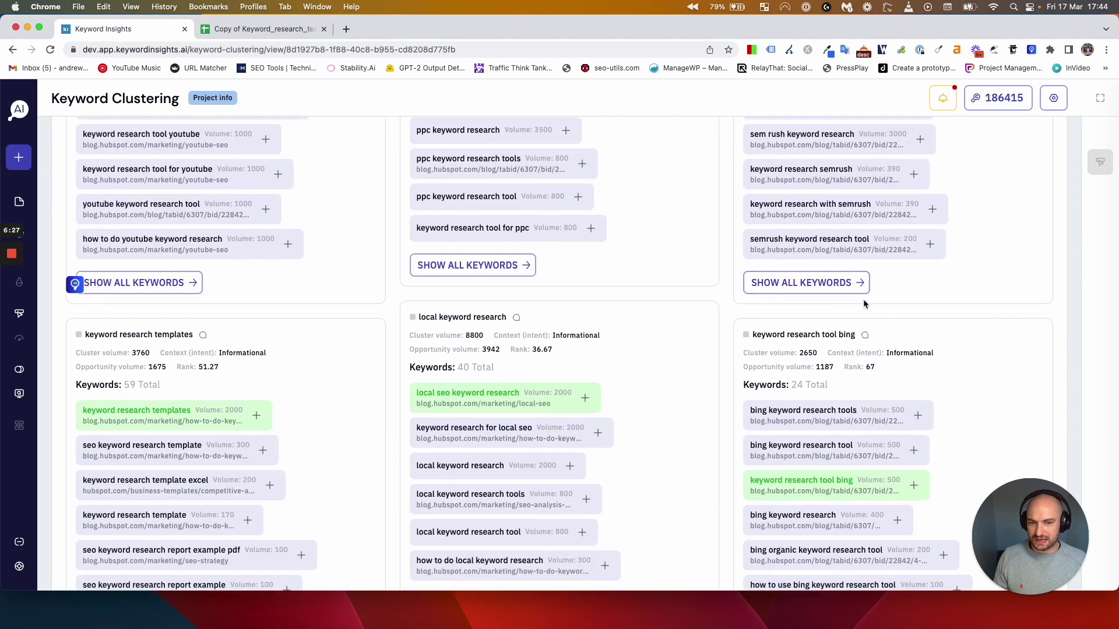
pyautogui.scroll(-2, 864, 302)
pyautogui.moveTo(882, 214); pyautogui.dragTo(868, 214)
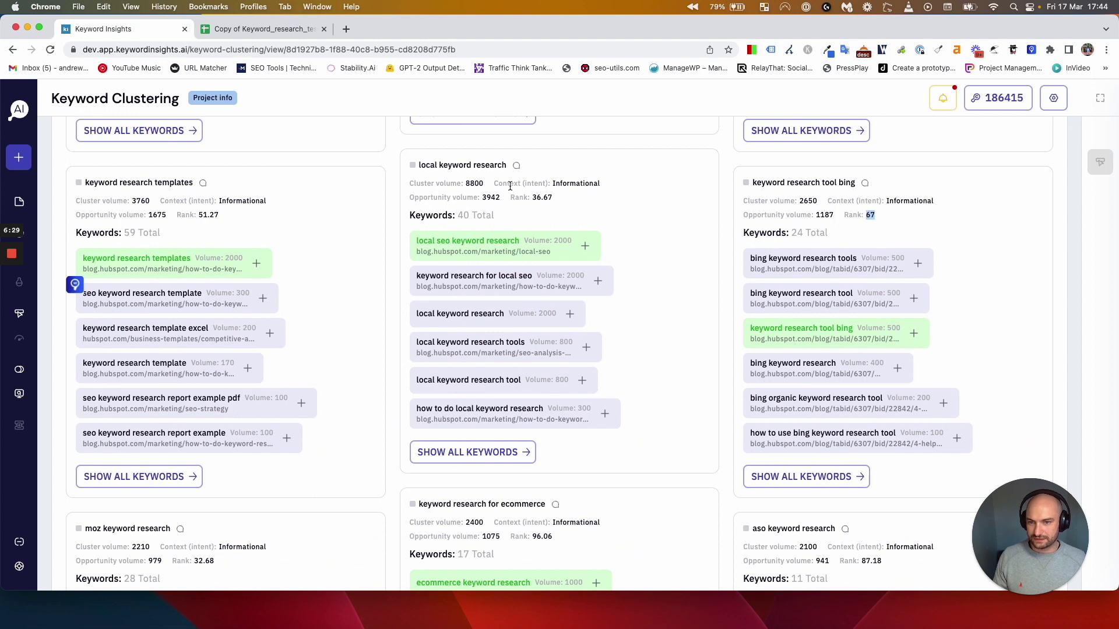
pyautogui.moveTo(555, 198); pyautogui.dragTo(532, 198)
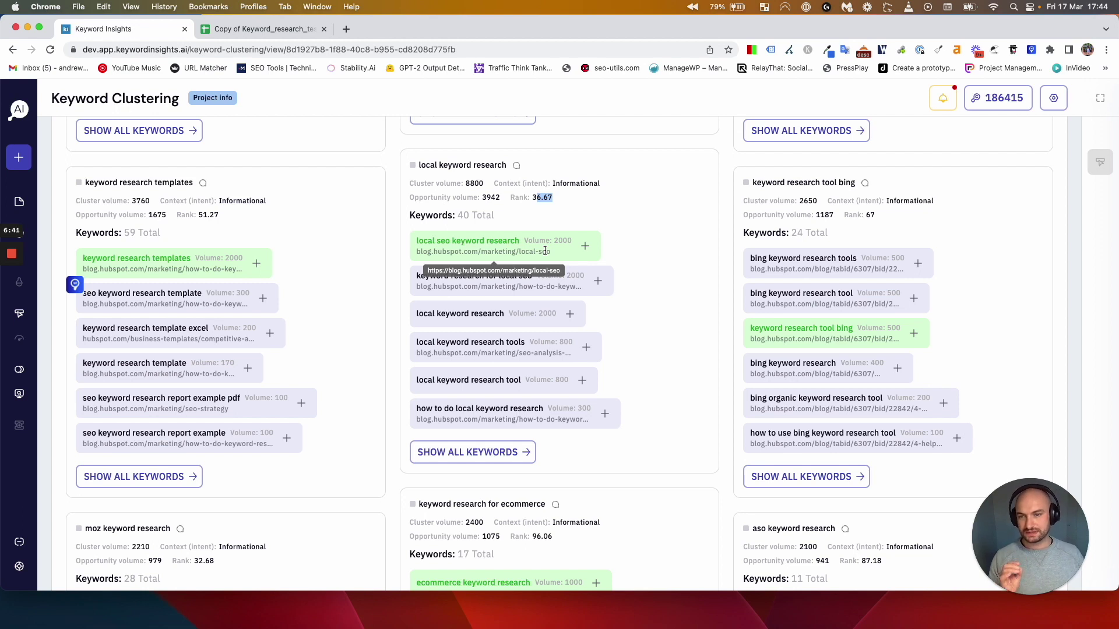
pyautogui.moveTo(506, 165); pyautogui.dragTo(447, 164)
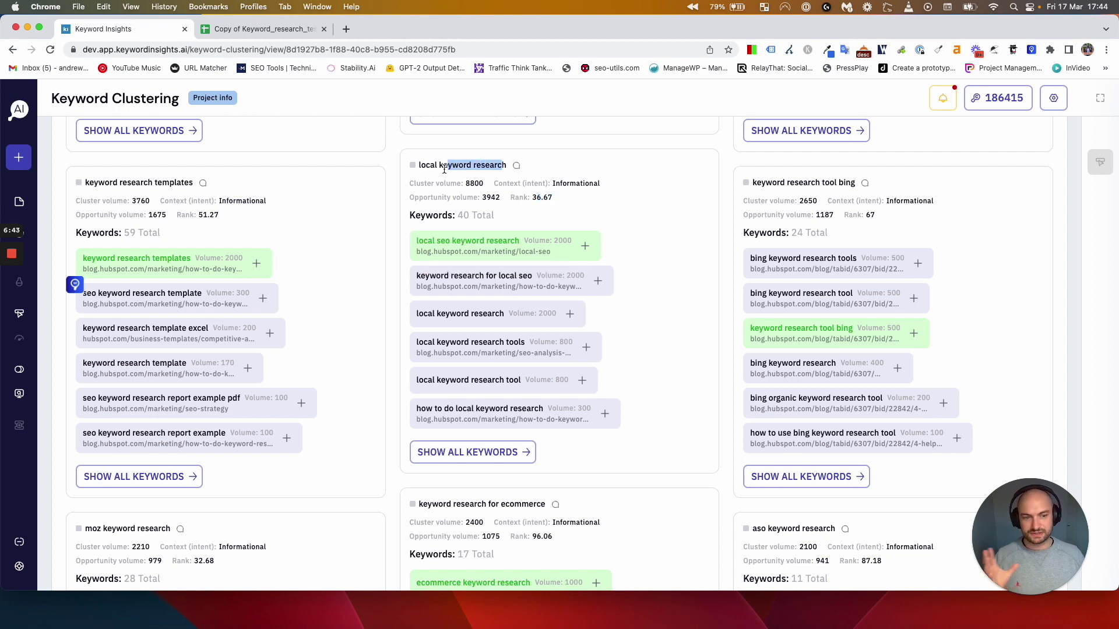
pyautogui.click(550, 198)
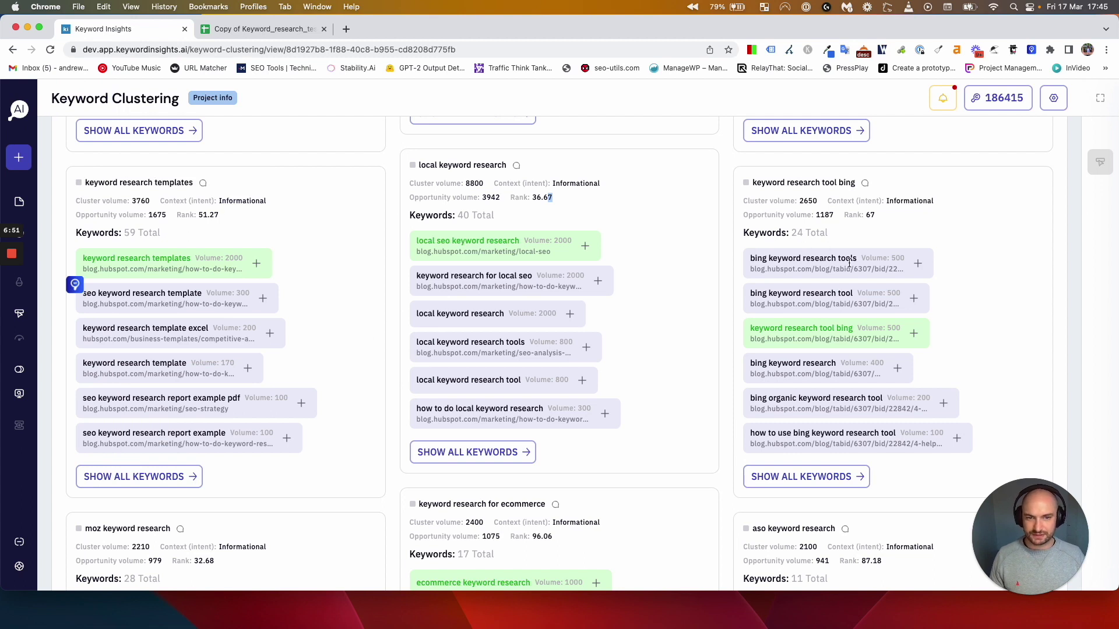
# Show 100 clusters per page.
pyautogui.scroll(-15, 852, 267)
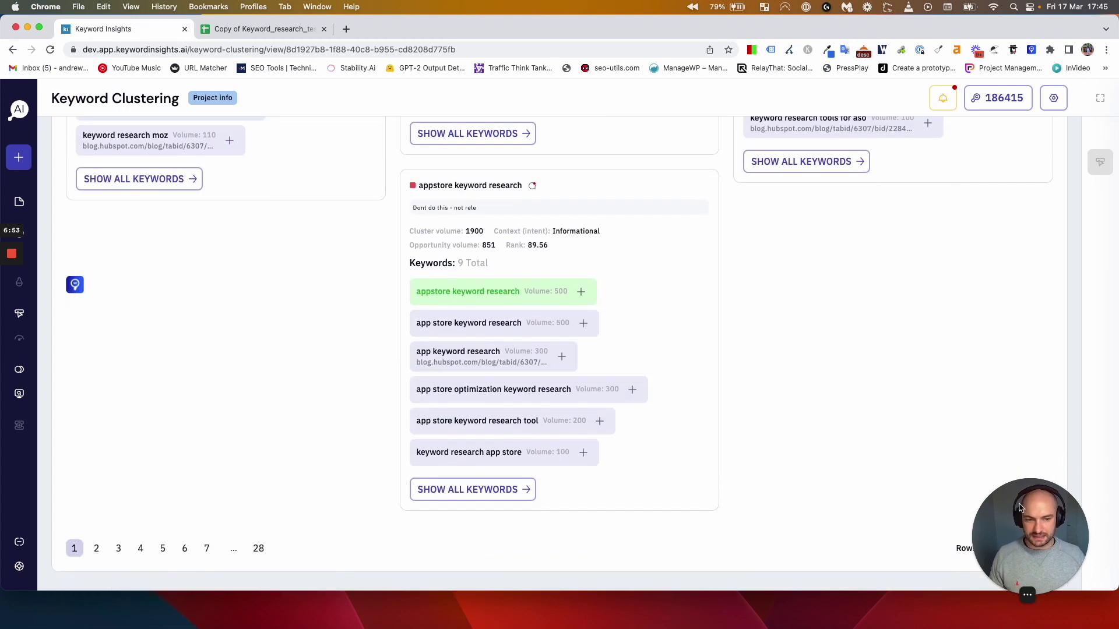
pyautogui.click(1033, 548)
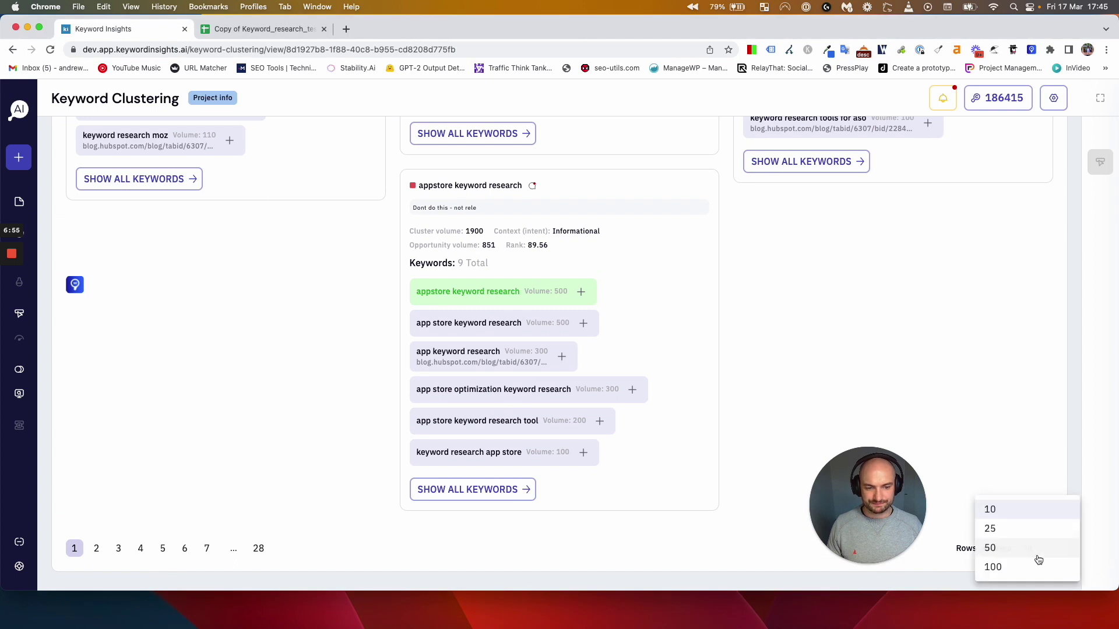
pyautogui.click(1036, 564)
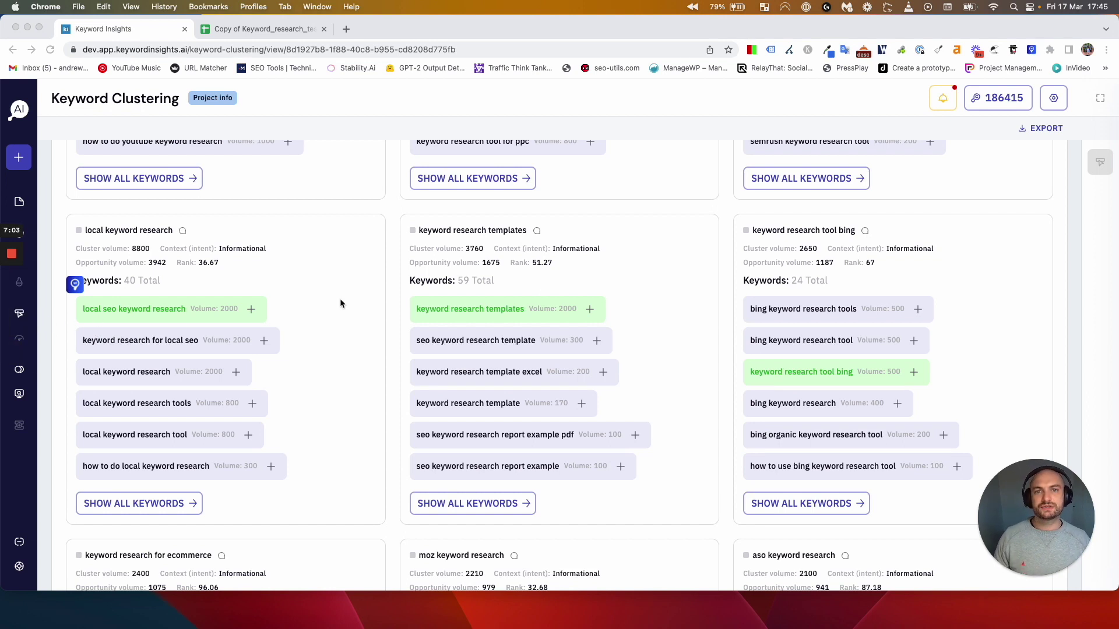
# Add six keywords to the briefs: youtube, ppc, semrush, templates, local seo and bing keyword research.
pyautogui.scroll(7, 350, 300)
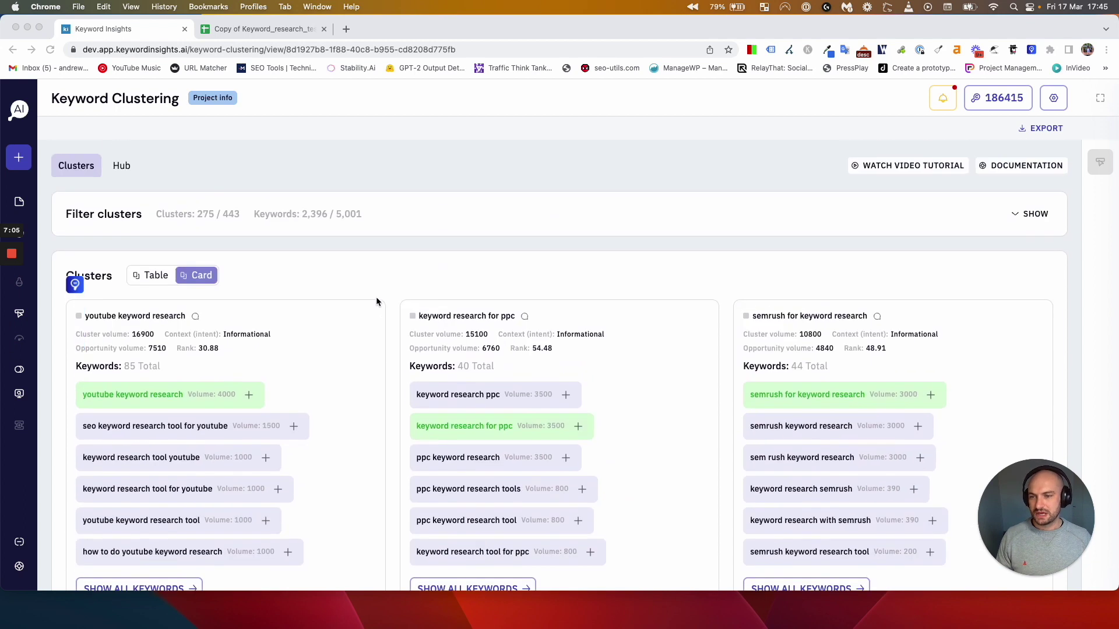
pyautogui.click(249, 397)
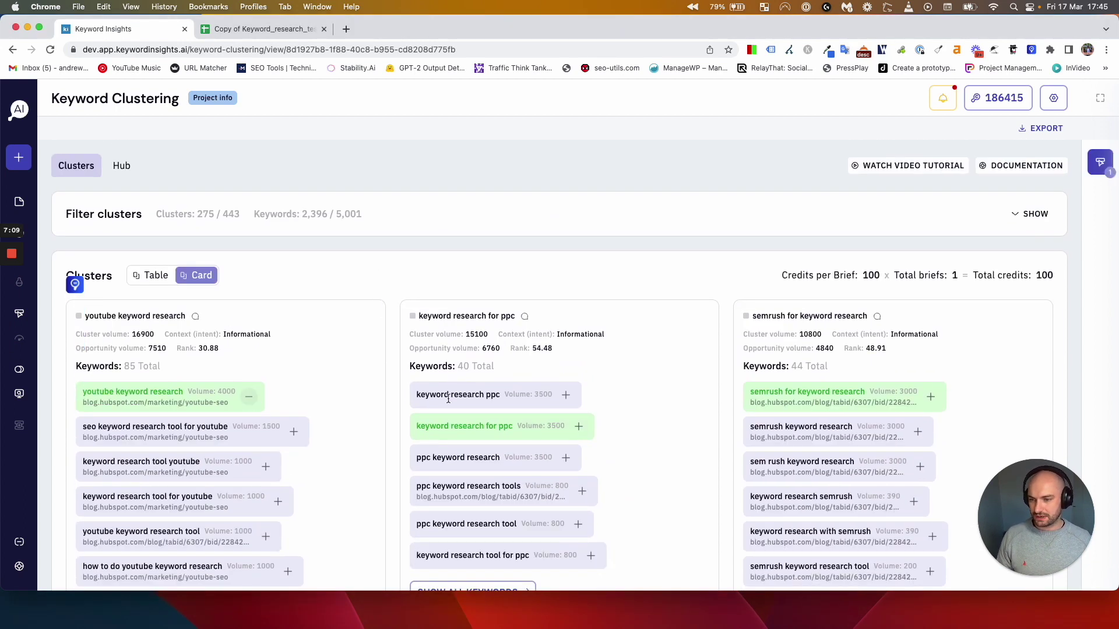
pyautogui.click(579, 430)
pyautogui.click(931, 397)
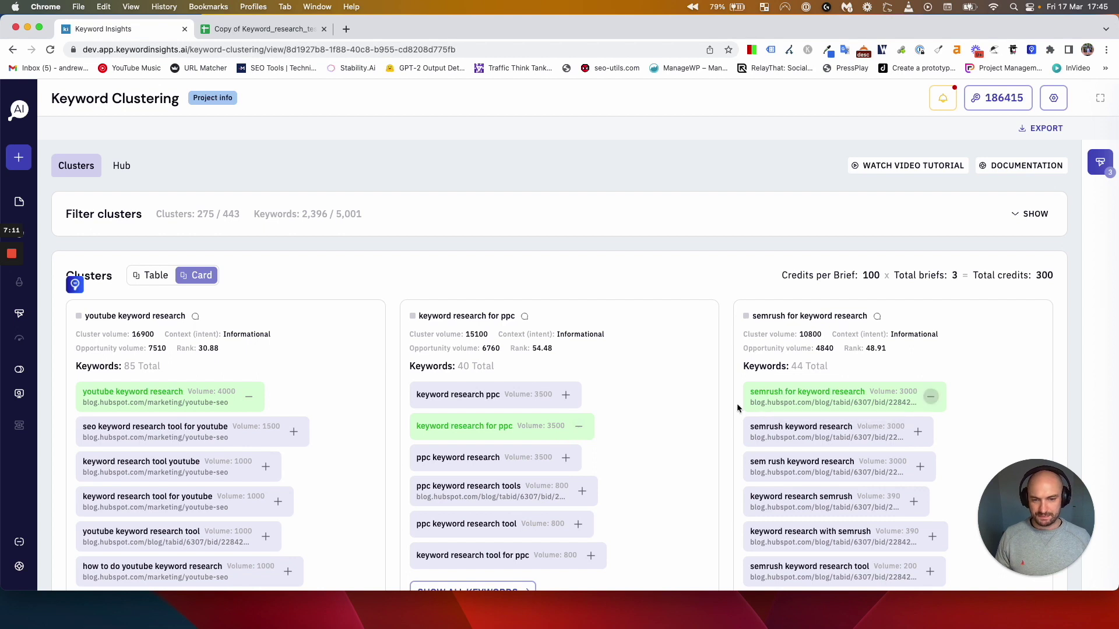
pyautogui.scroll(-5, 737, 408)
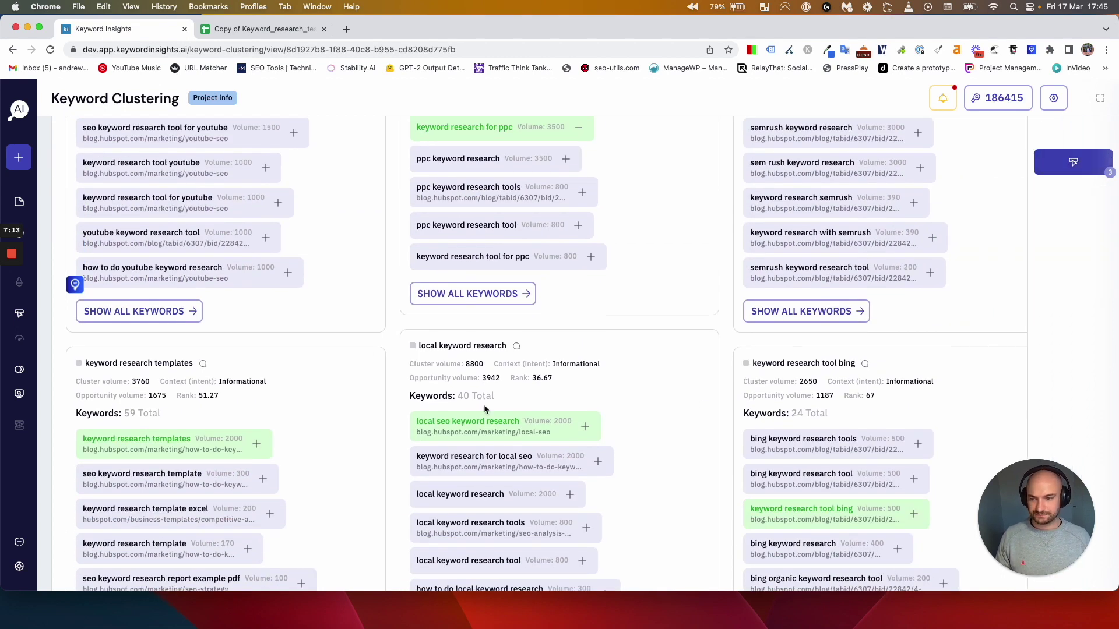
pyautogui.click(256, 444)
pyautogui.click(585, 427)
pyautogui.click(913, 516)
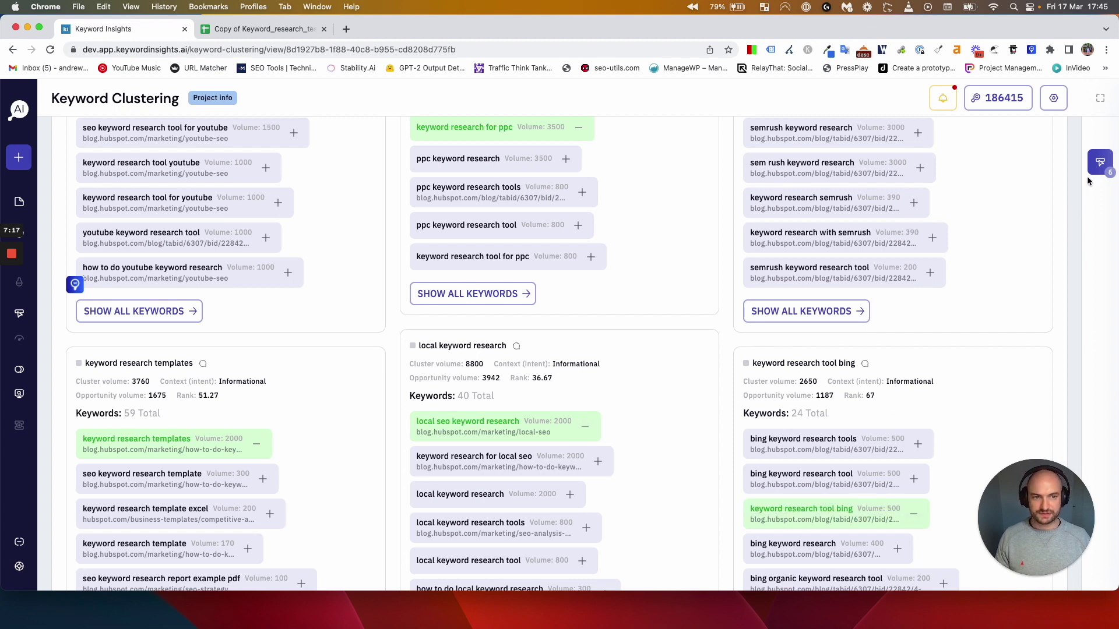
# Create briefs for the six keywords and generate the 600-credit report.
pyautogui.moveTo(1100, 163)
pyautogui.click(1032, 167)
pyautogui.click(960, 289)
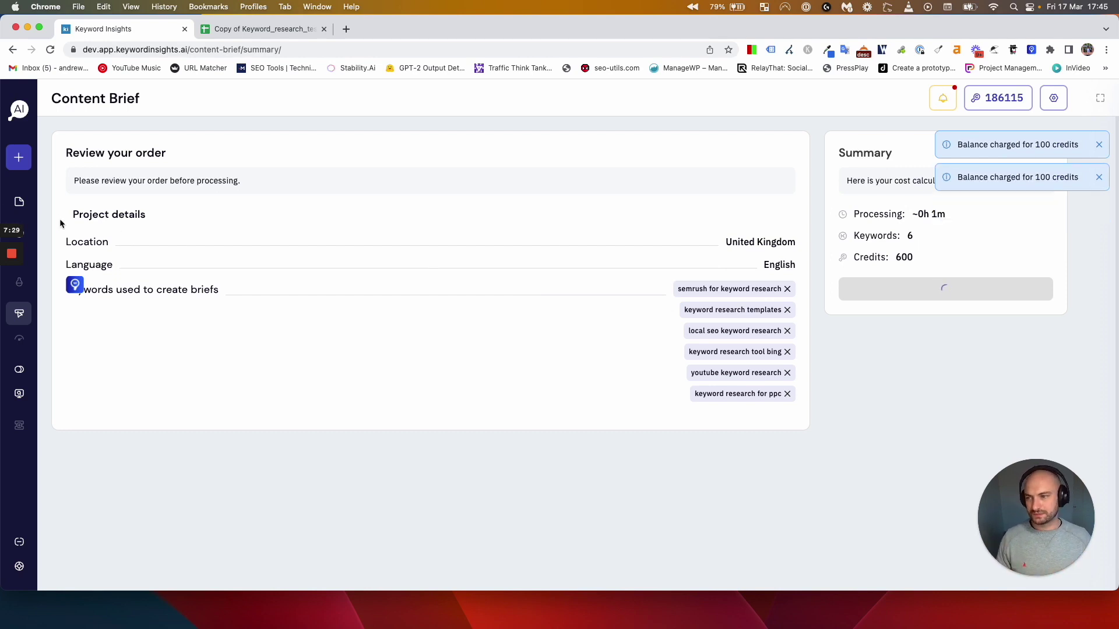
# Open the Keyword research test clustering report from the Projects list, showing all 443 clusters.
pyautogui.moveTo(60, 239)
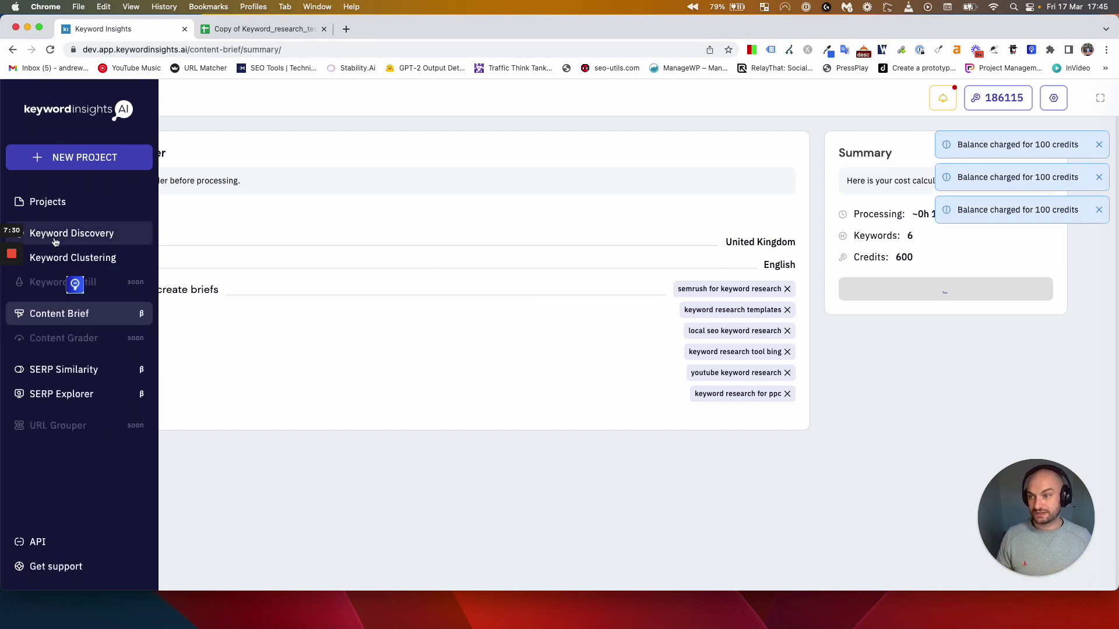
pyautogui.click(78, 261)
pyautogui.click(64, 200)
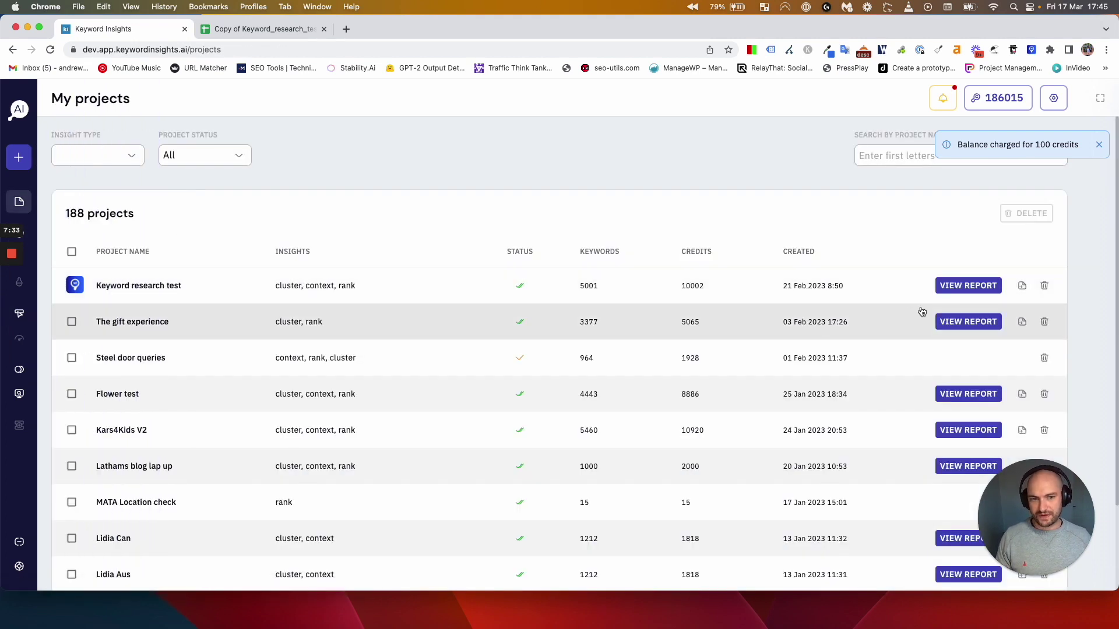
pyautogui.click(944, 285)
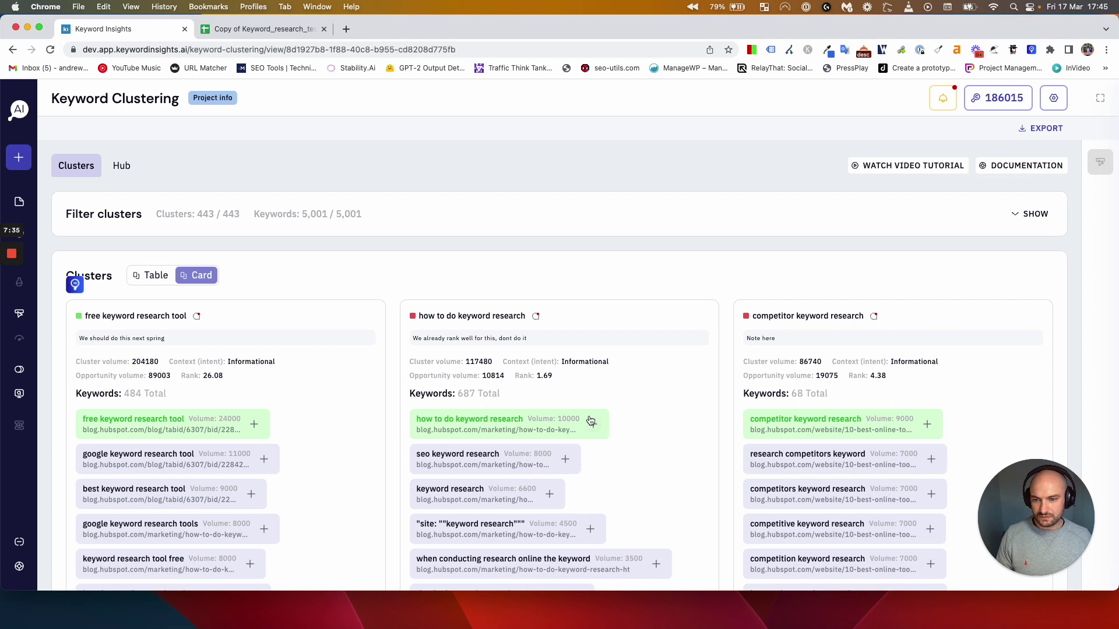
pyautogui.scroll(-1, 409, 388)
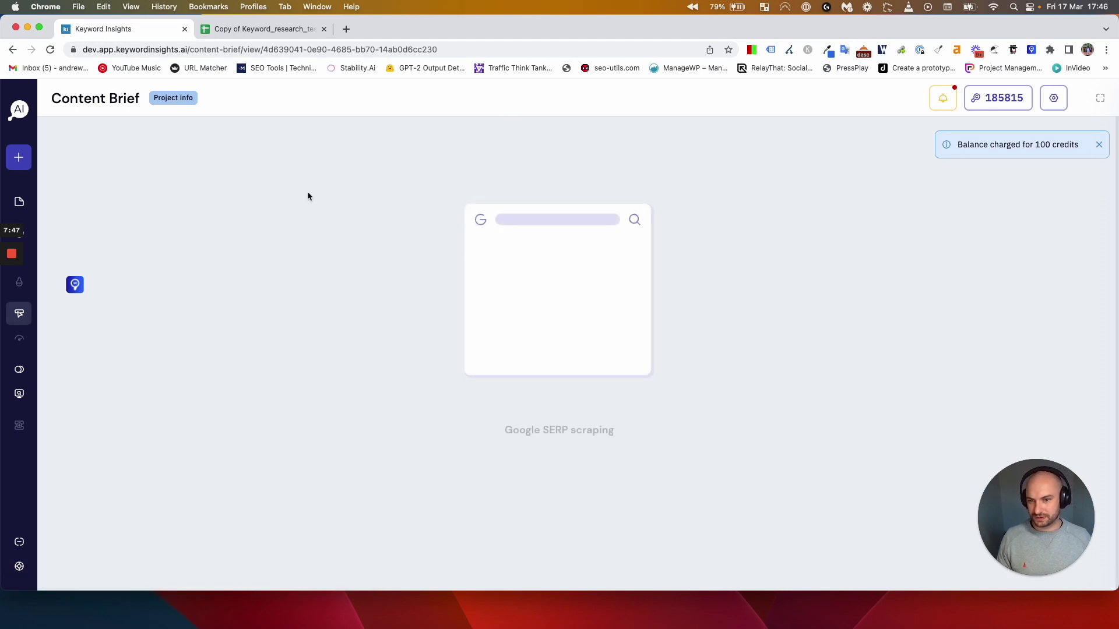
pyautogui.moveTo(59, 239)
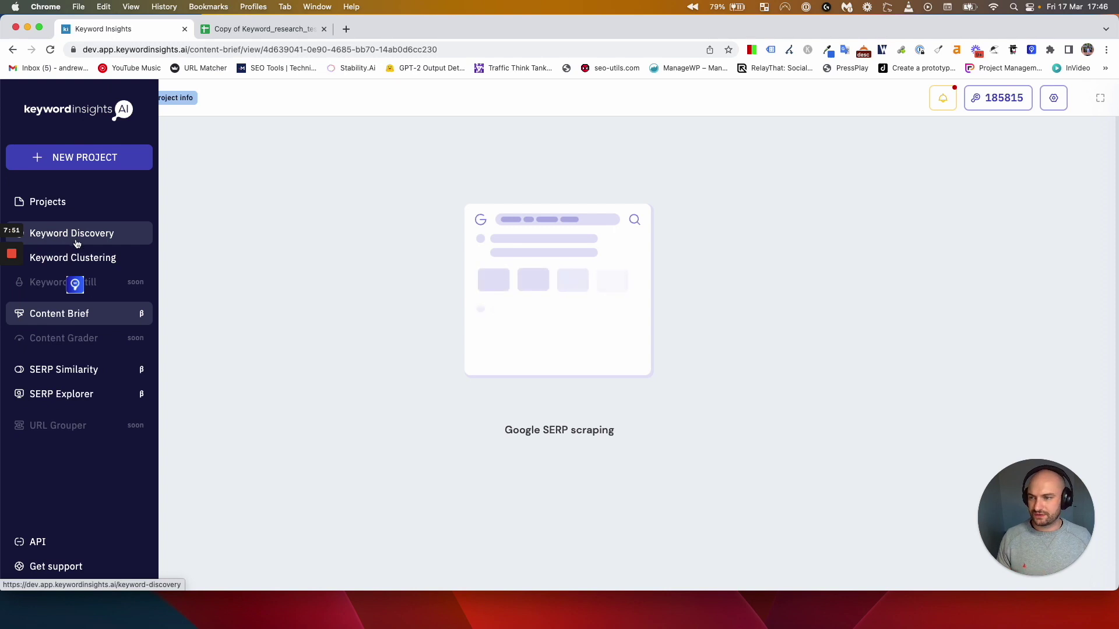
pyautogui.click(74, 261)
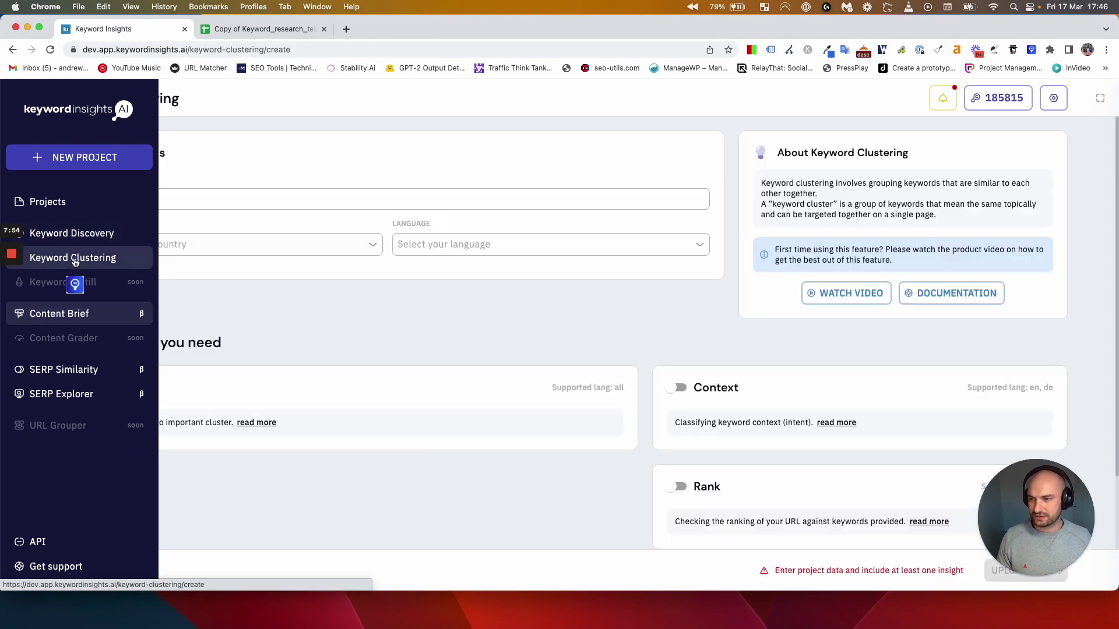
pyautogui.click(48, 202)
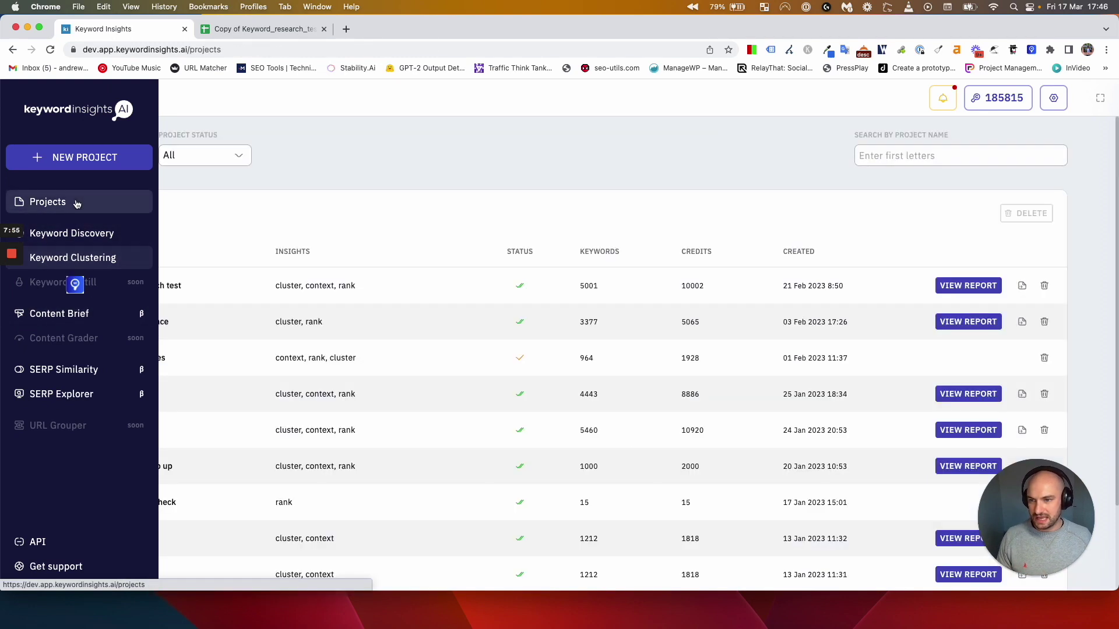
pyautogui.click(945, 285)
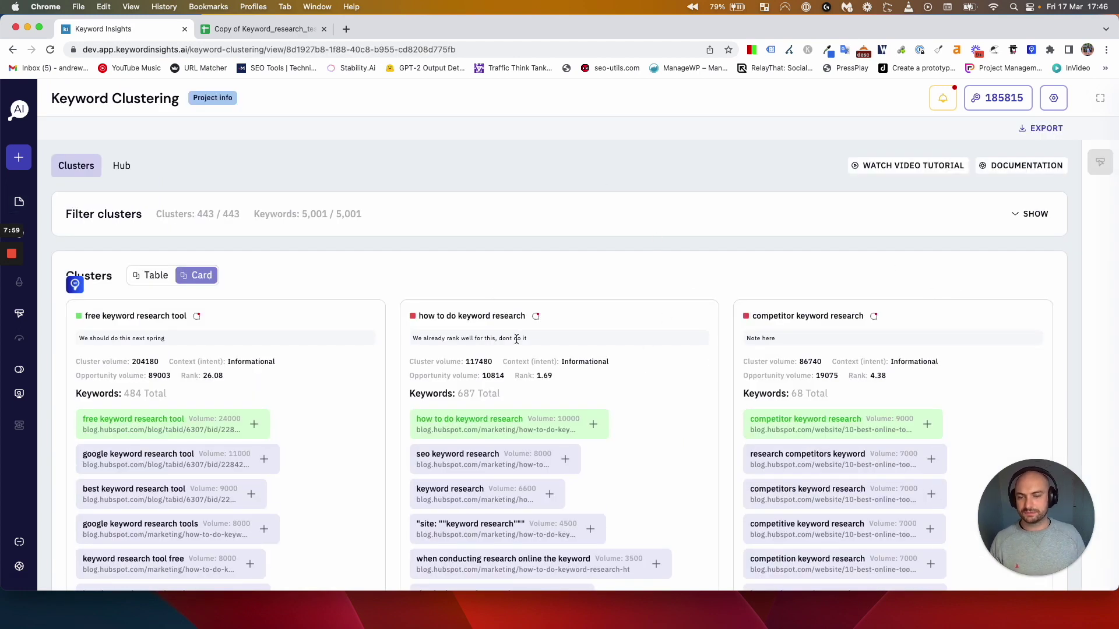
# Filter the clusters to rank 50–100 and Informational intent, leaving 220 of 443.
pyautogui.scroll(-3, 516, 339)
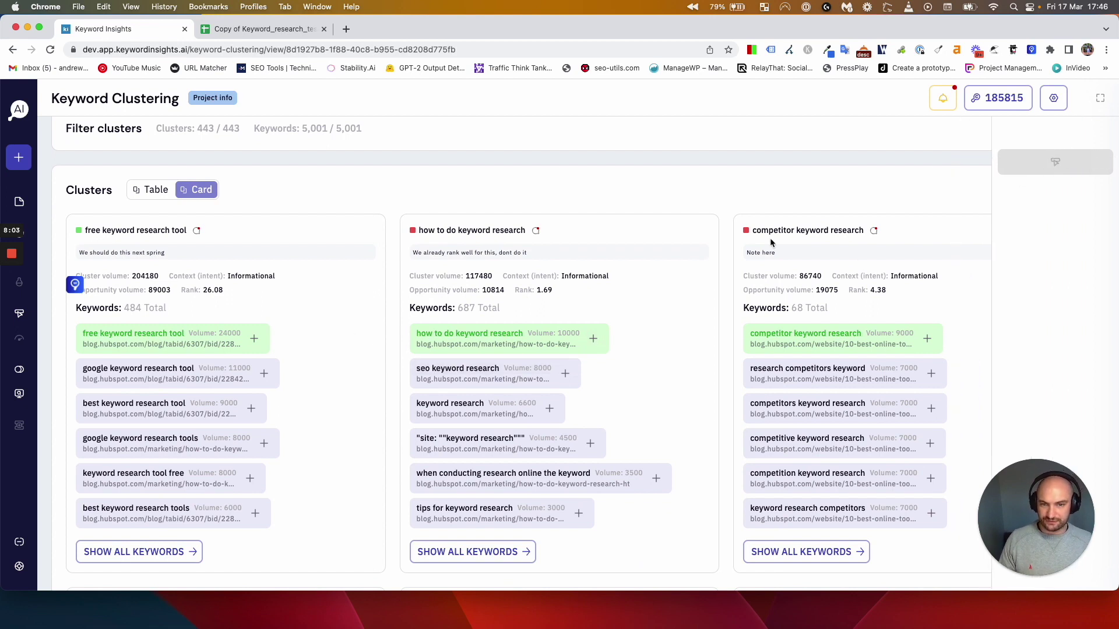
pyautogui.scroll(3, 794, 308)
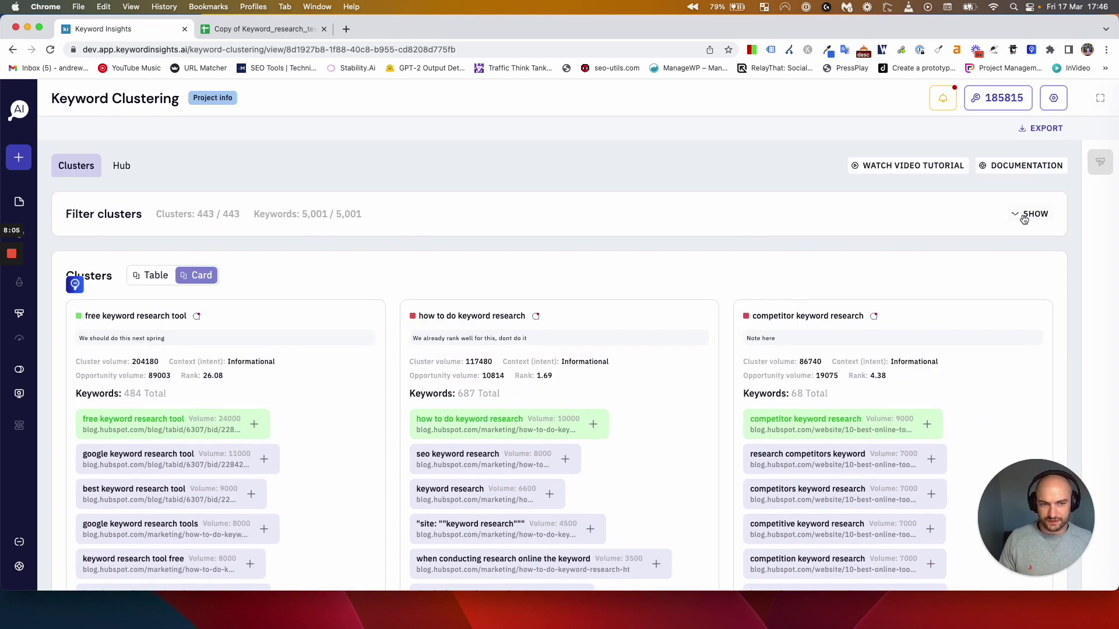
pyautogui.click(1029, 211)
pyautogui.moveTo(66, 383); pyautogui.dragTo(558, 387)
pyautogui.scroll(-2, 571, 373)
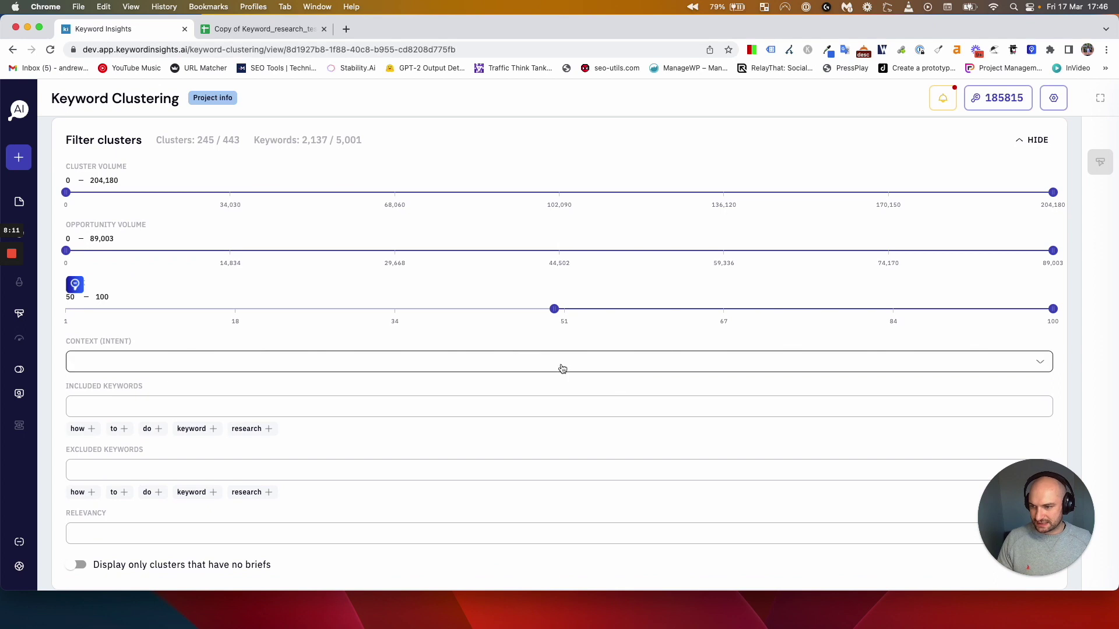
pyautogui.click(1037, 360)
pyautogui.click(199, 390)
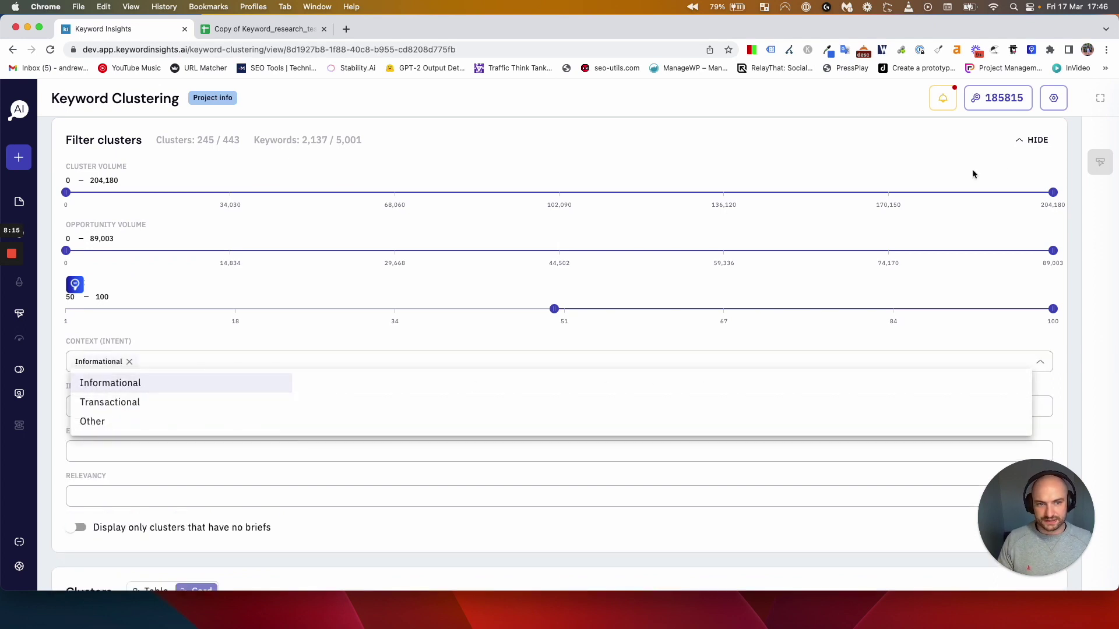
pyautogui.click(1034, 140)
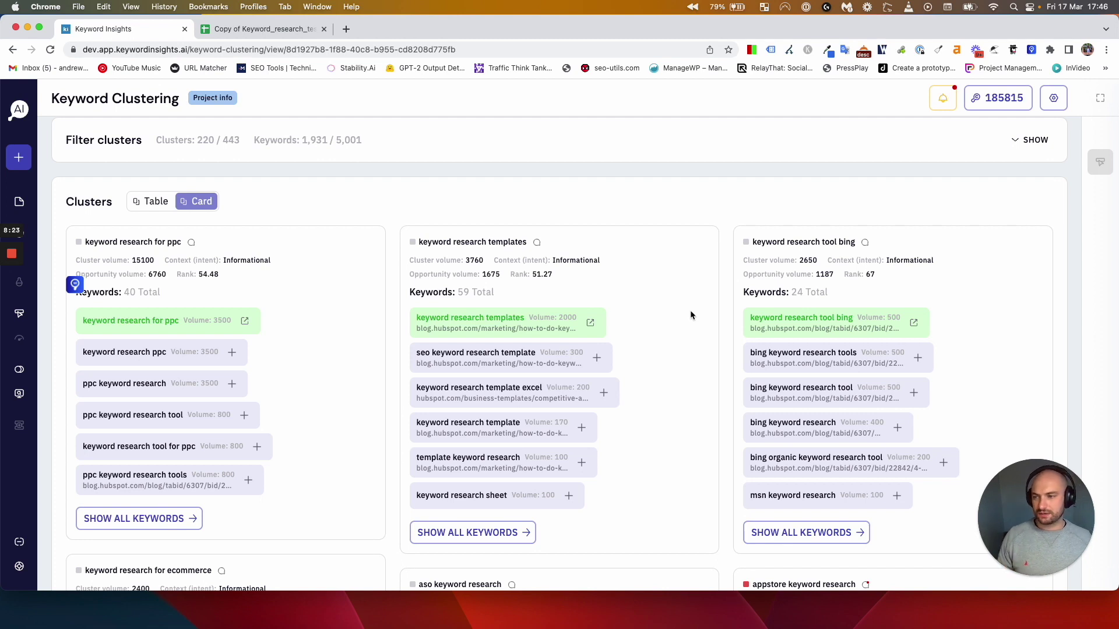
# Enter 'keywords' as the focus keyword in the Content Brief form.
pyautogui.moveTo(19, 315)
pyautogui.click(77, 323)
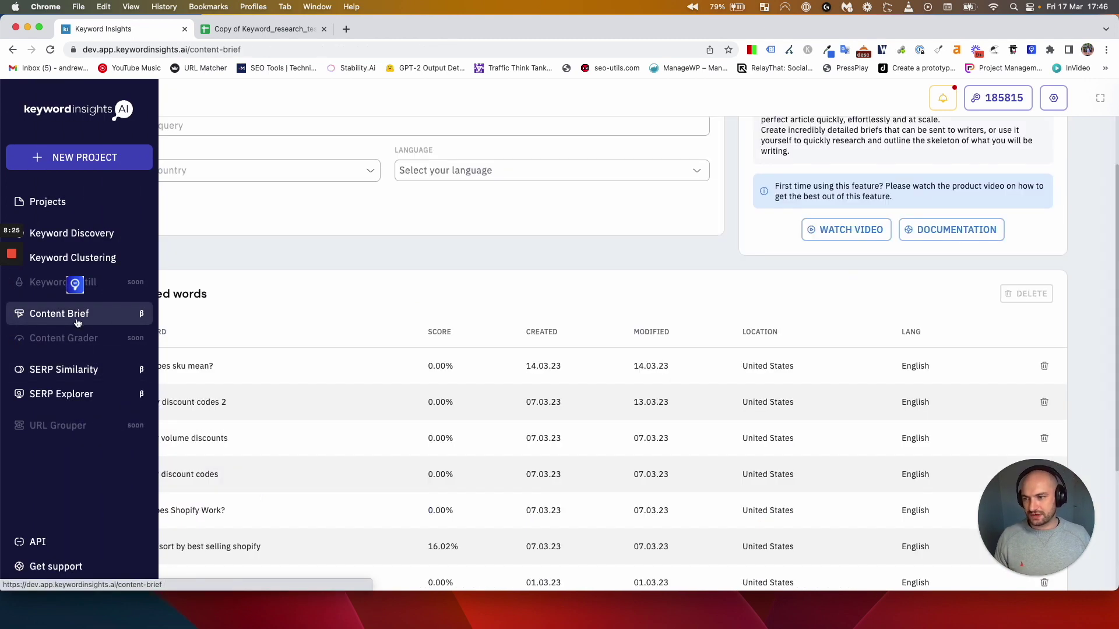
pyautogui.click(305, 128)
pyautogui.scroll(2, 292, 187)
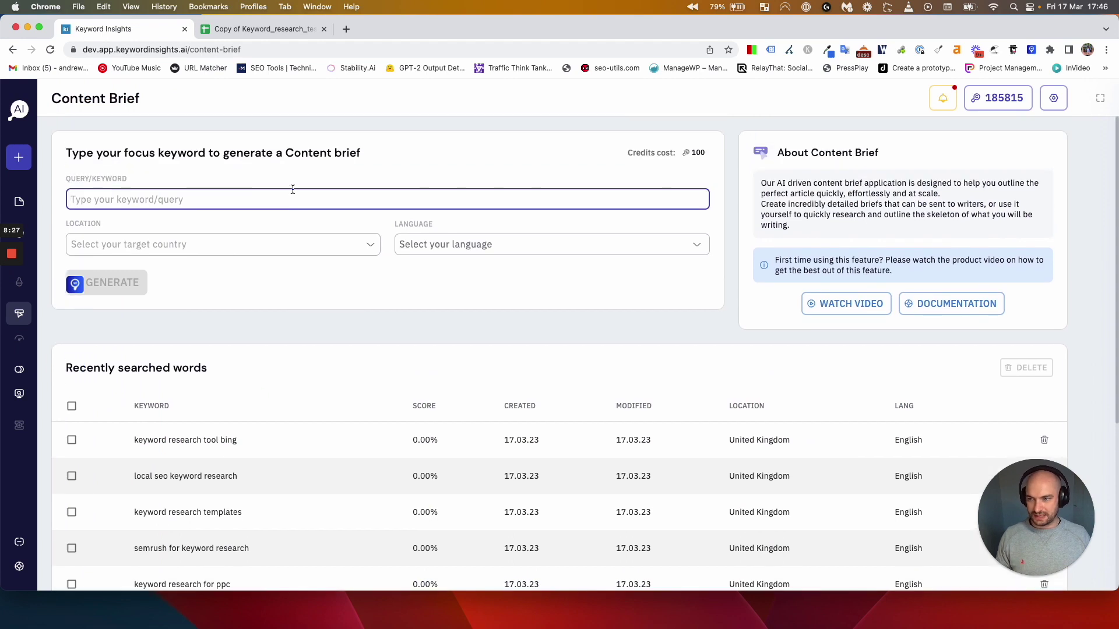
pyautogui.write('keywor')
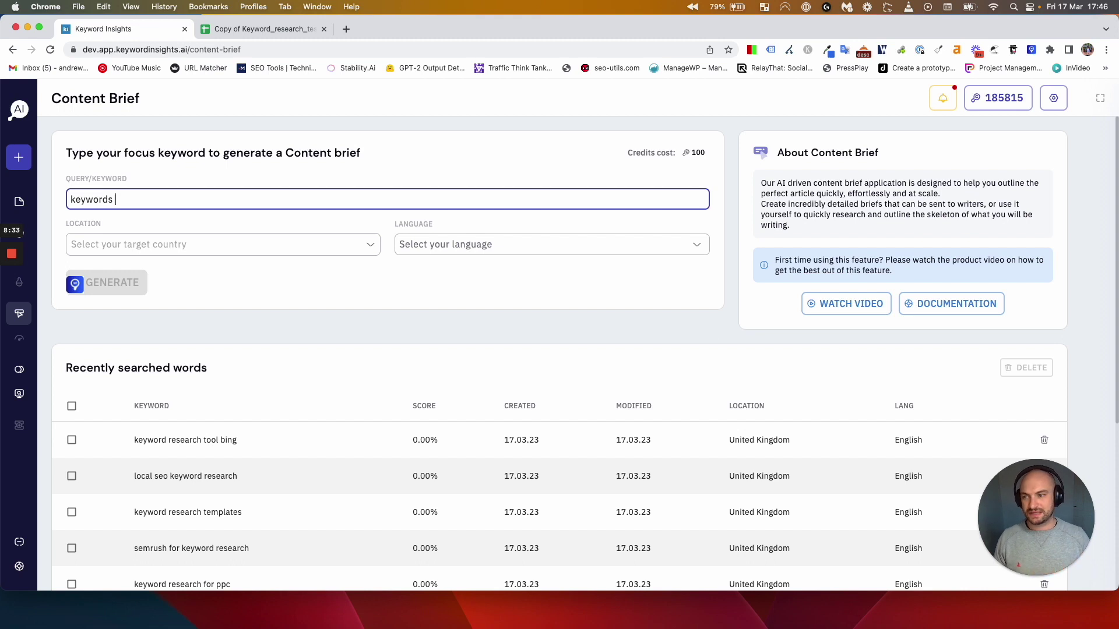
pyautogui.write('ds')
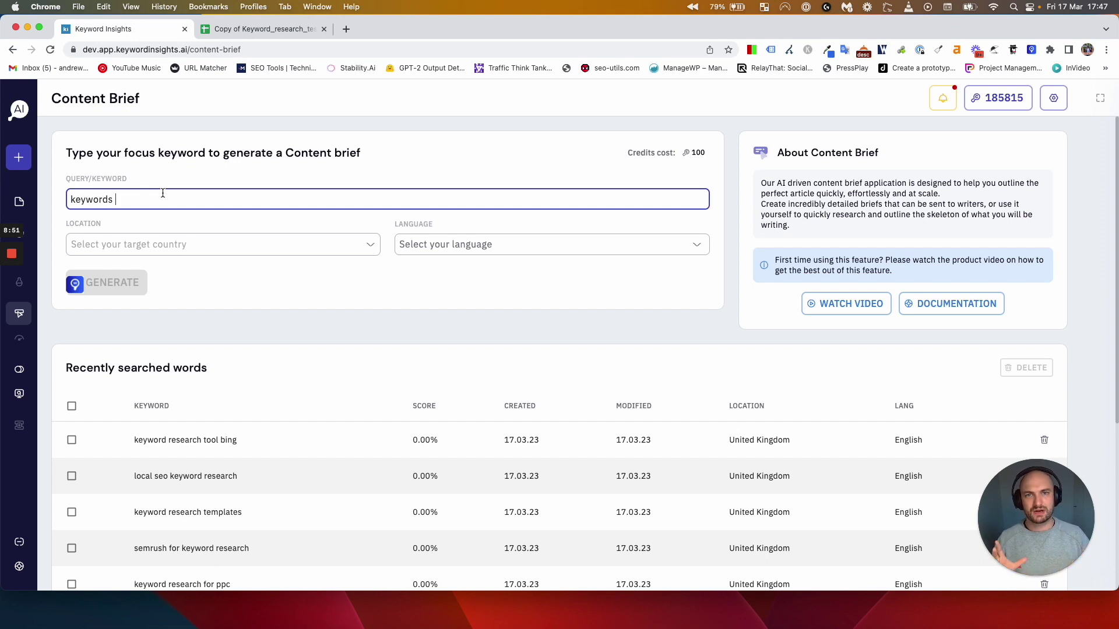
# Reopen the Keyword research test report and filter it to rank 51–100.
pyautogui.moveTo(23, 263)
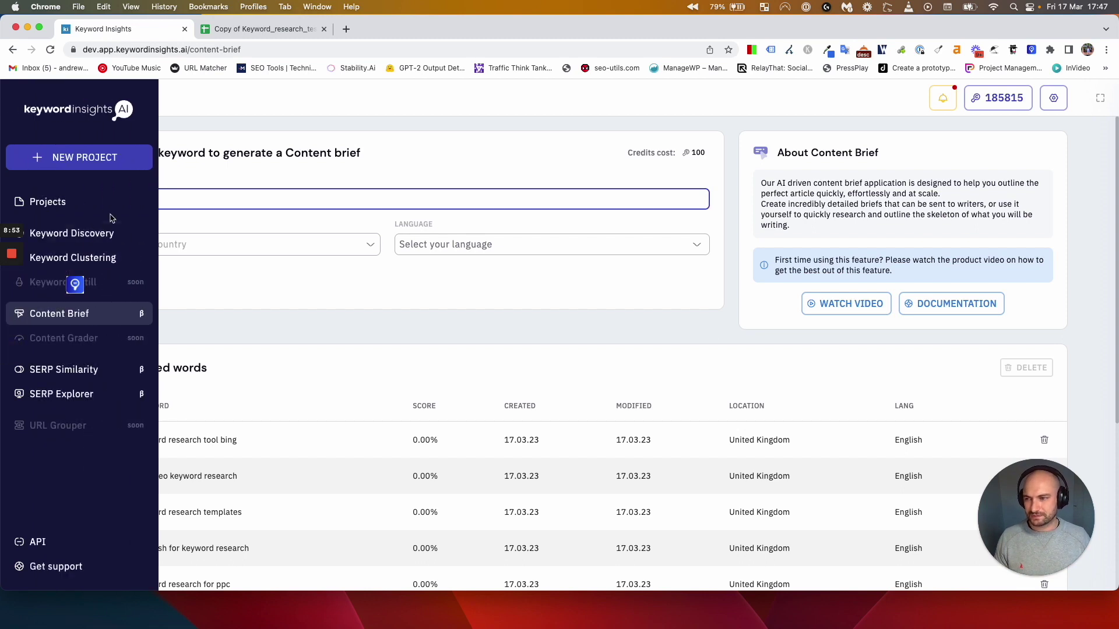
pyautogui.click(48, 201)
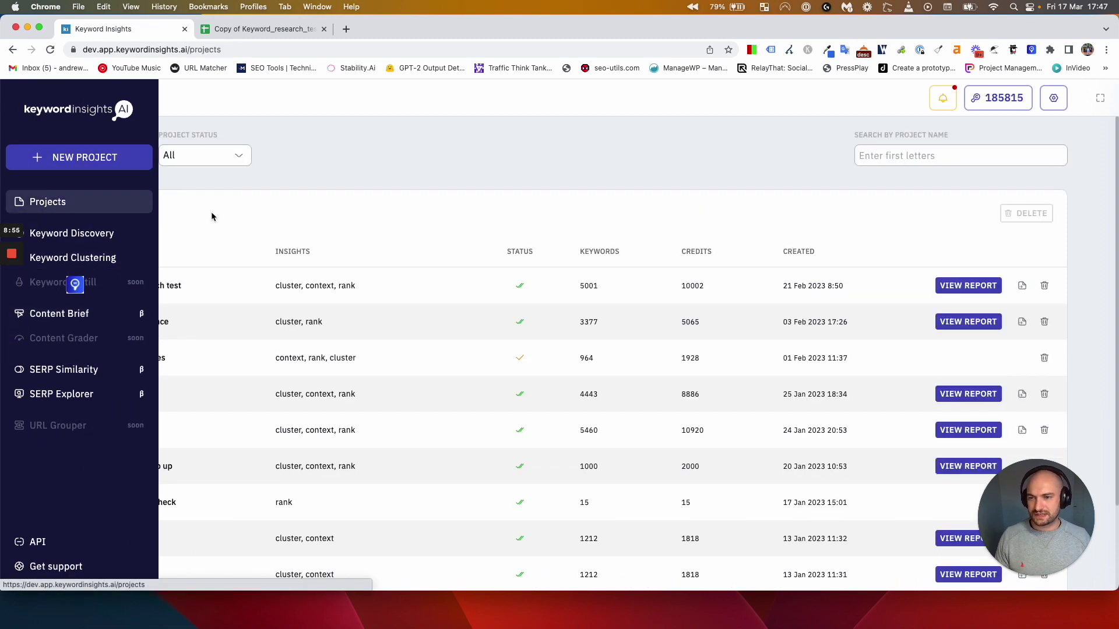
pyautogui.click(984, 285)
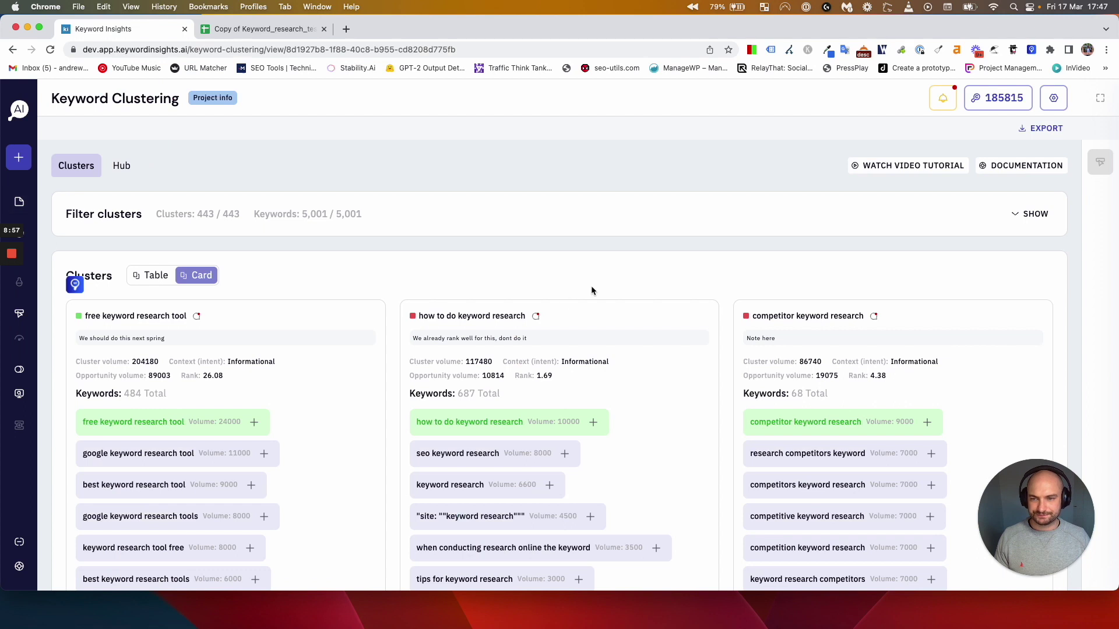
pyautogui.click(1033, 214)
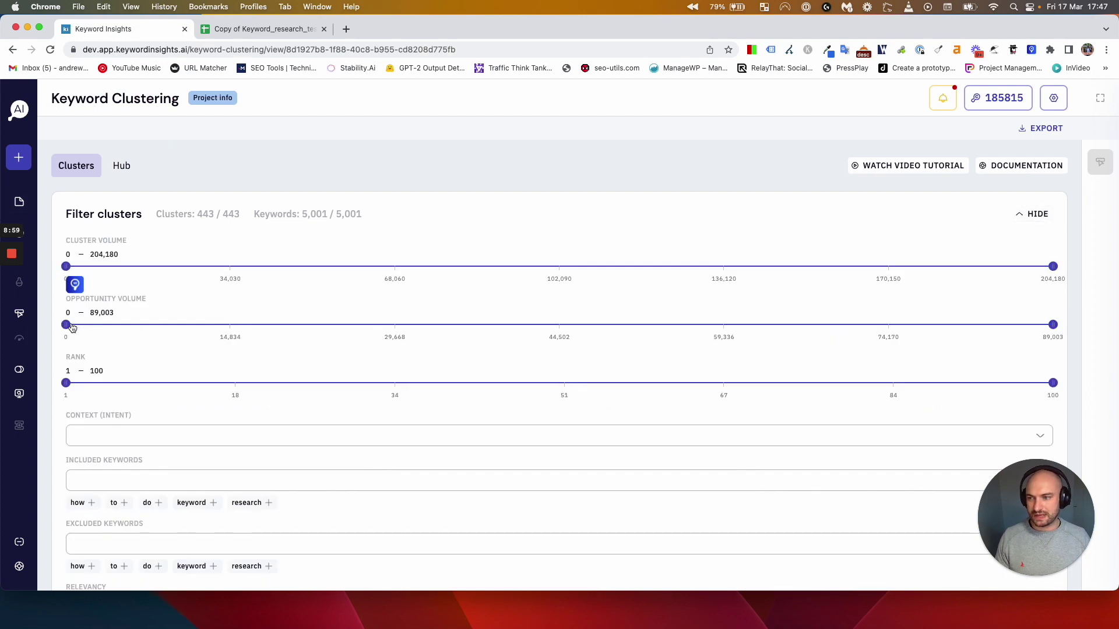
pyautogui.moveTo(66, 383); pyautogui.dragTo(562, 392)
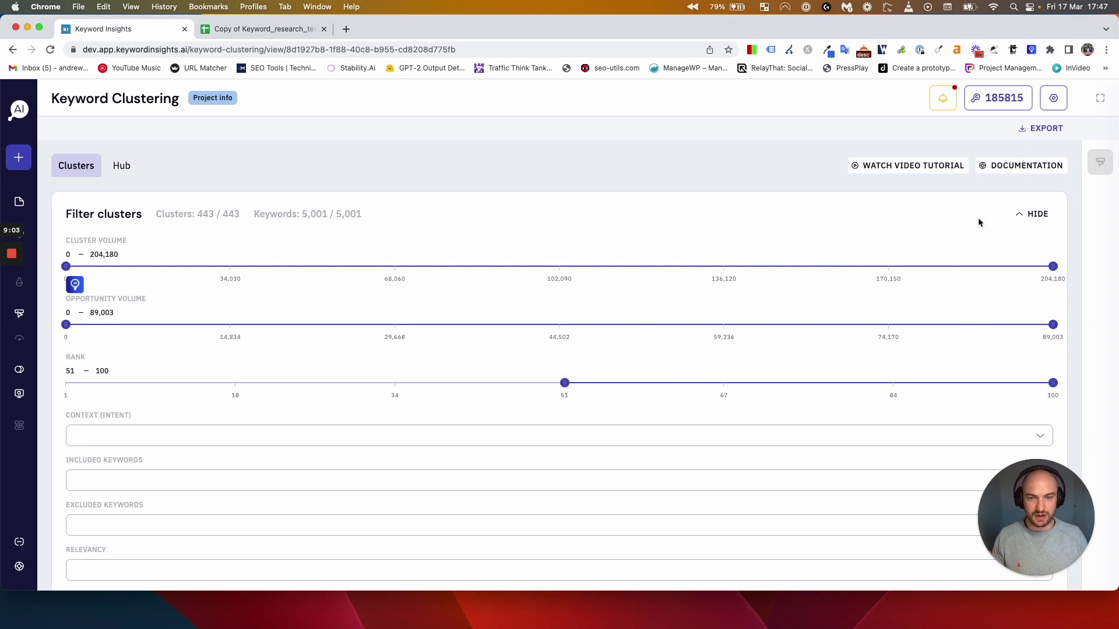
pyautogui.scroll(-2, 862, 239)
pyautogui.scroll(2, 880, 226)
pyautogui.click(1037, 214)
# Scroll through the 243 filtered cluster cards.
pyautogui.scroll(-2, 701, 274)
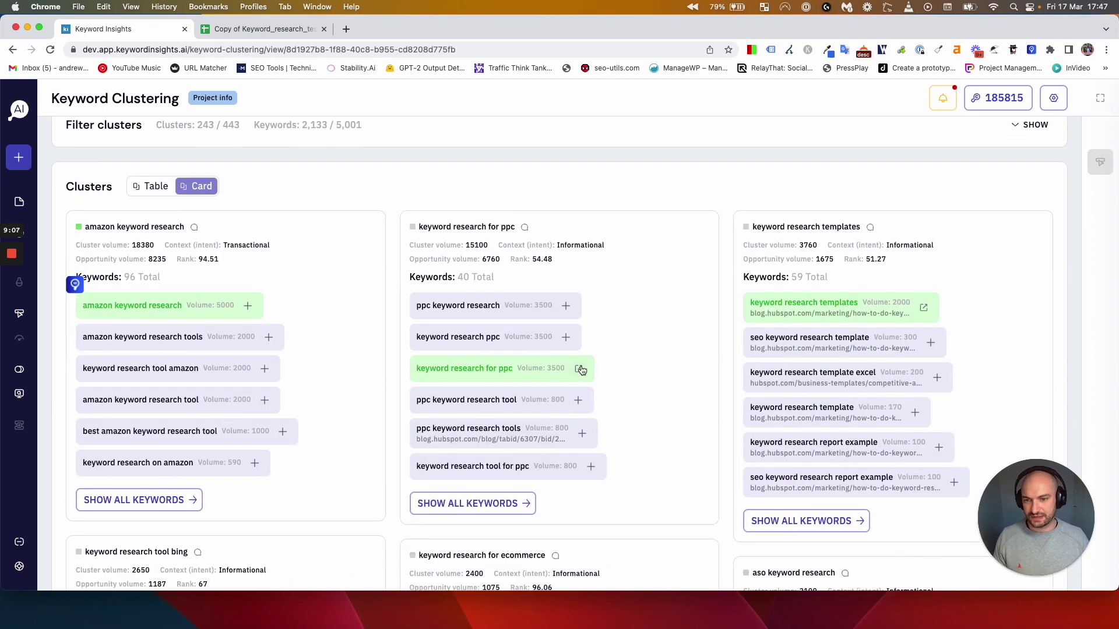
pyautogui.scroll(-2, 676, 335)
pyautogui.scroll(-3, 676, 335)
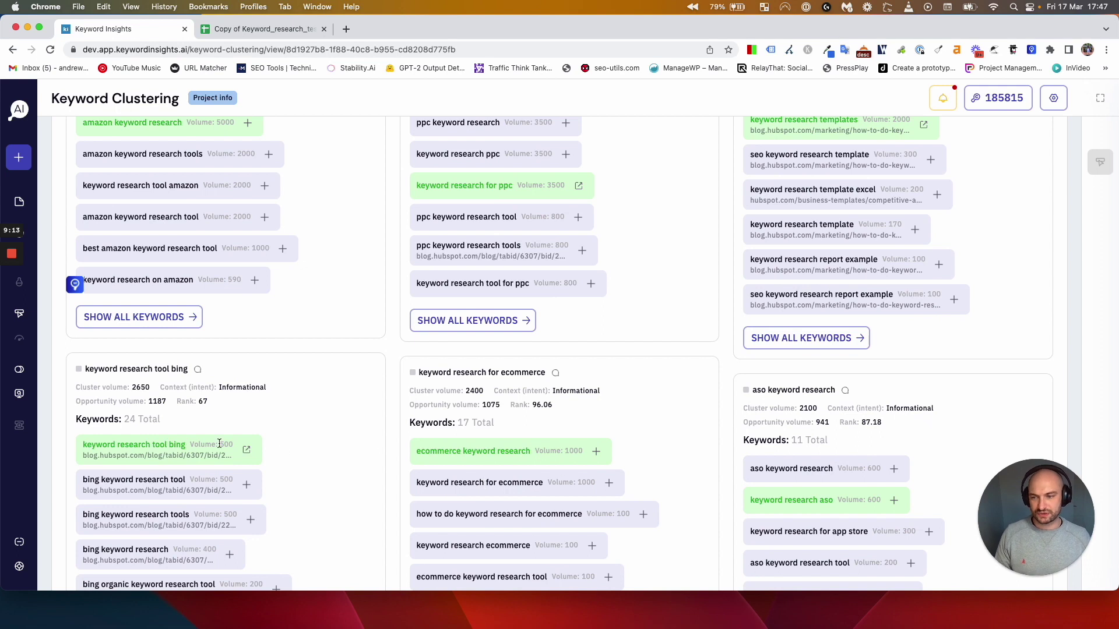
pyautogui.scroll(-5, 723, 460)
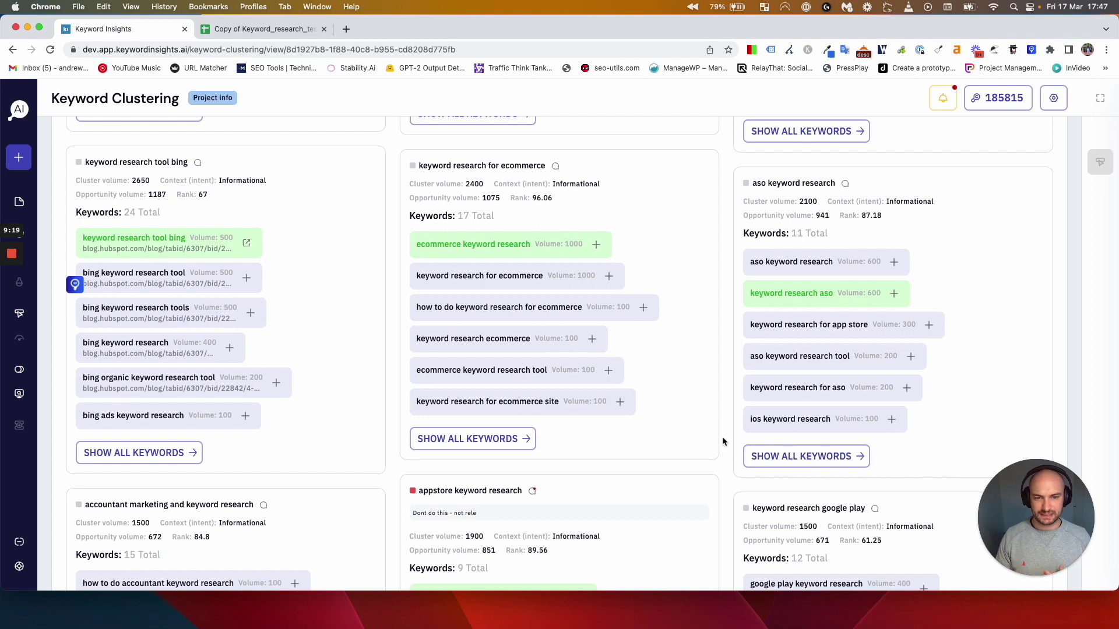
pyautogui.scroll(-10, 720, 437)
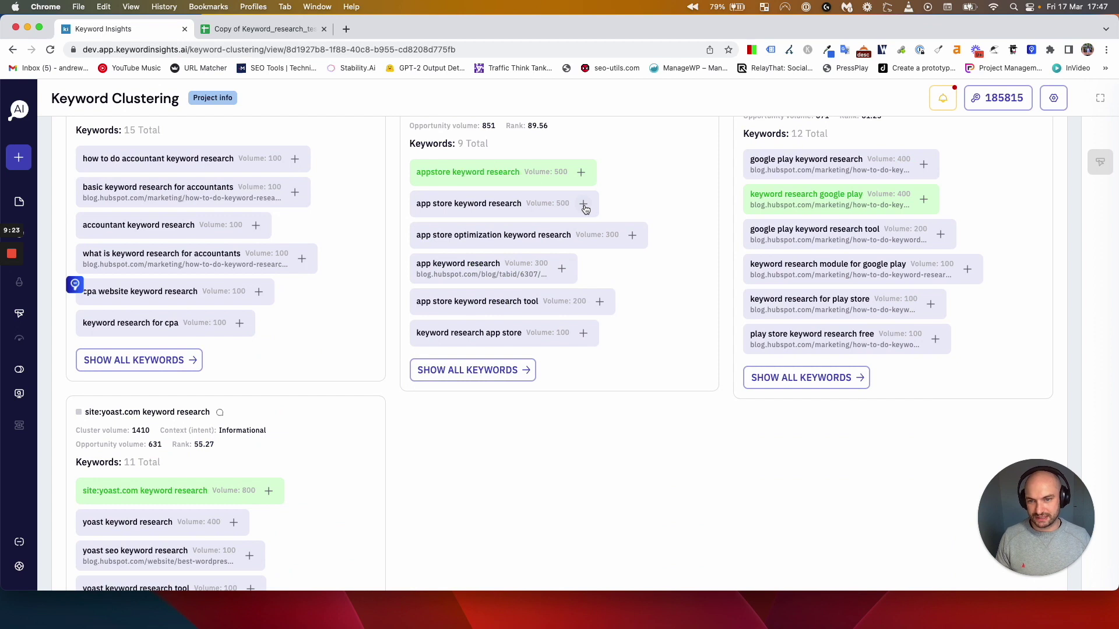
pyautogui.scroll(-1, 642, 237)
pyautogui.scroll(4, 644, 239)
pyautogui.scroll(10, 645, 240)
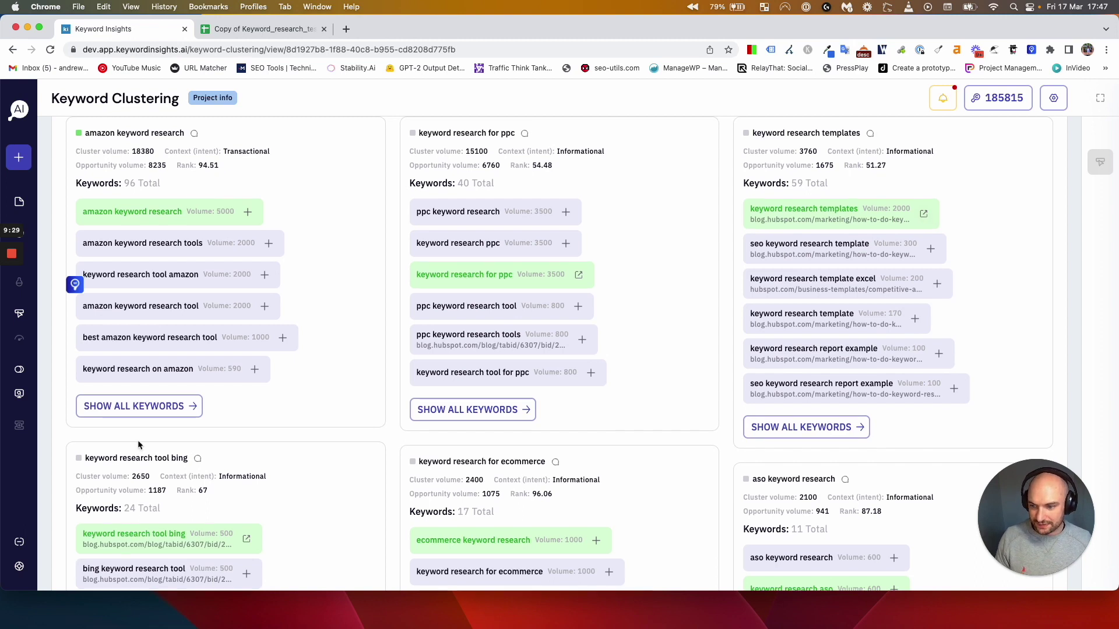
pyautogui.scroll(-1, 116, 467)
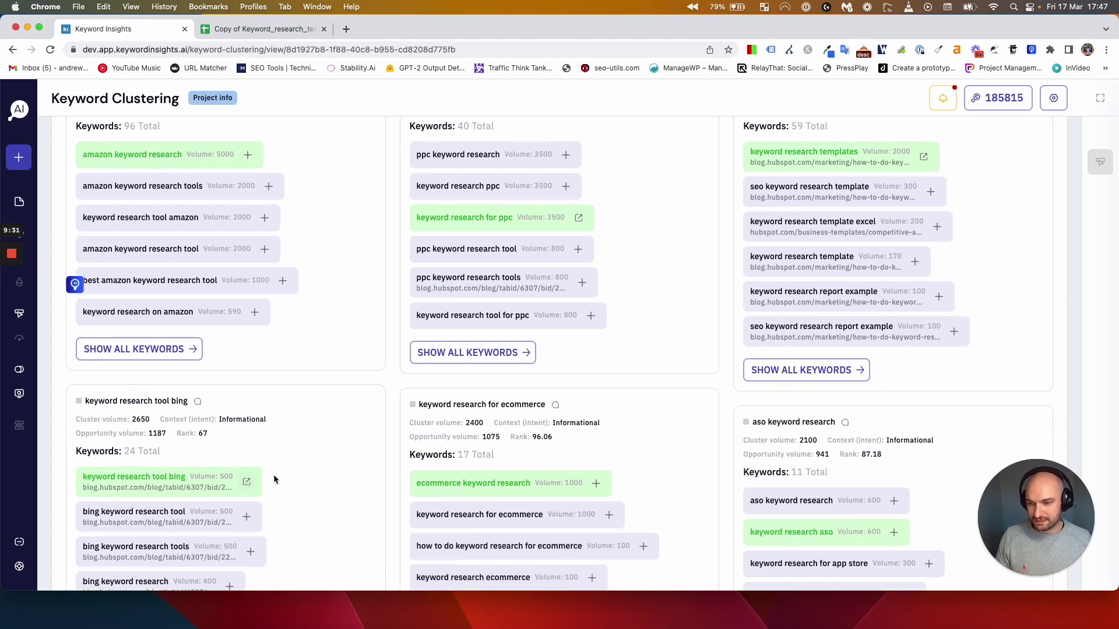
pyautogui.scroll(4, 579, 488)
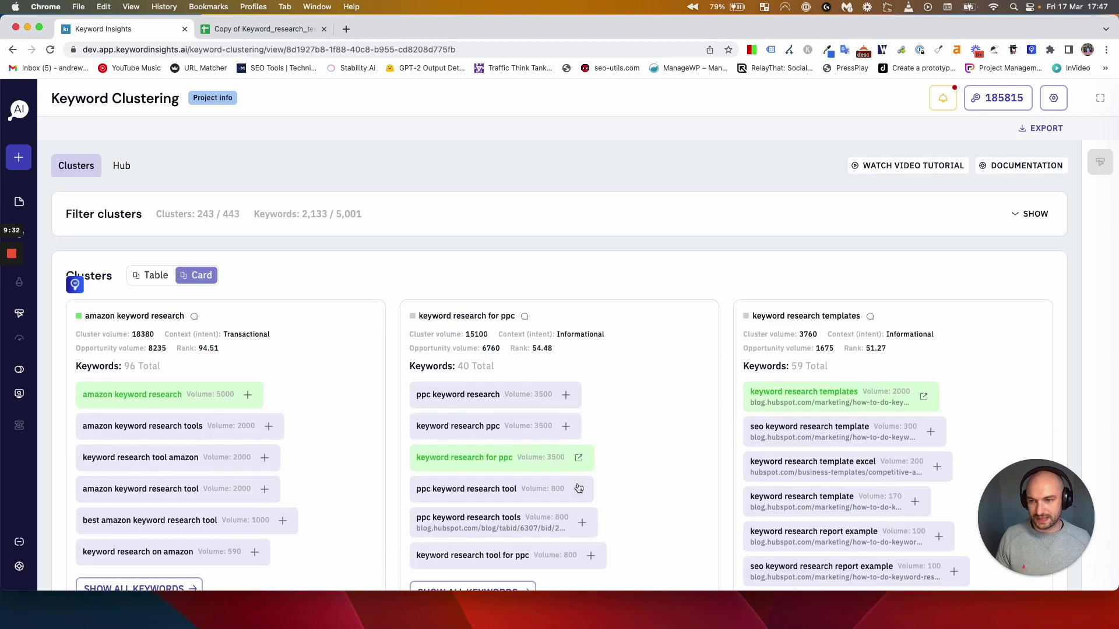
# Show only clusters without briefs, leaving 240 of 443 clusters and 2,010 keywords.
pyautogui.click(1030, 214)
pyautogui.scroll(-4, 295, 338)
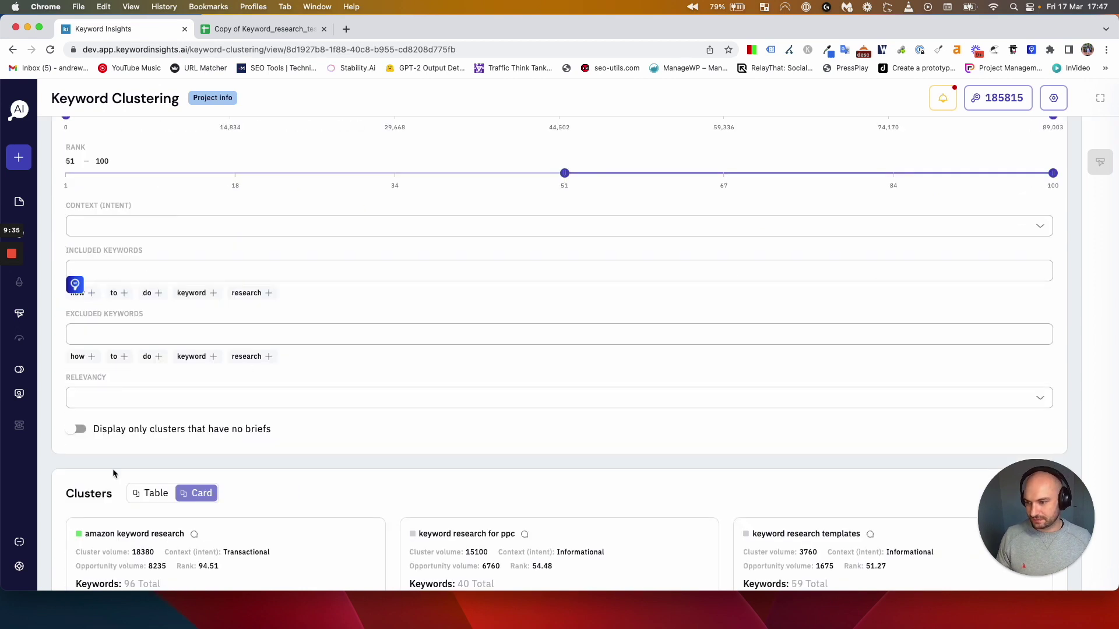
pyautogui.click(79, 430)
pyautogui.scroll(-6, 613, 275)
pyautogui.scroll(-3, 618, 272)
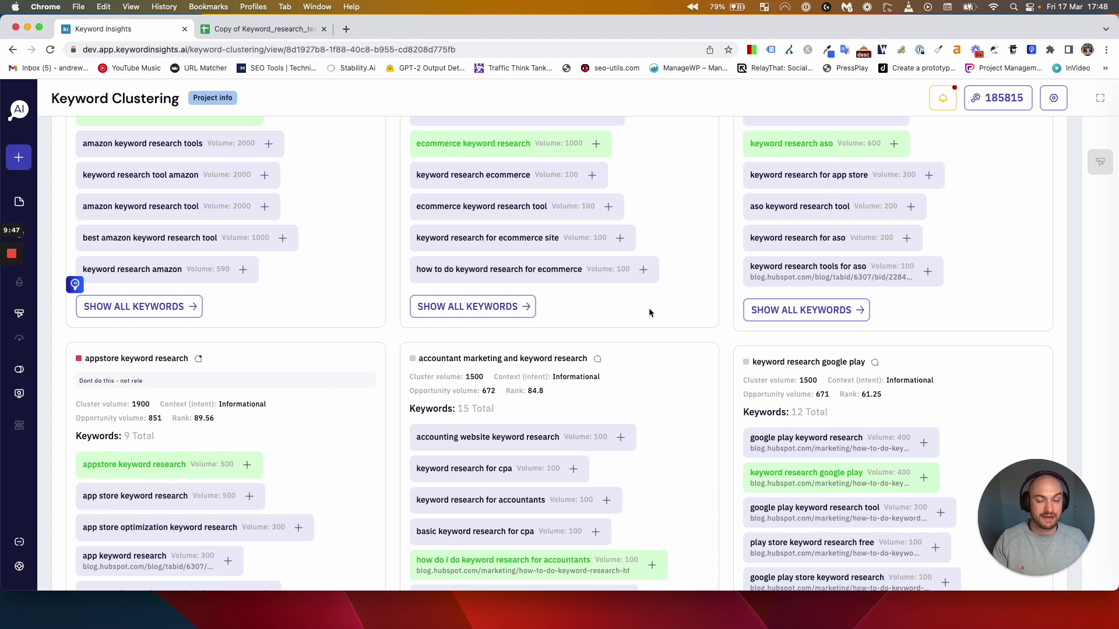
pyautogui.scroll(15, 648, 306)
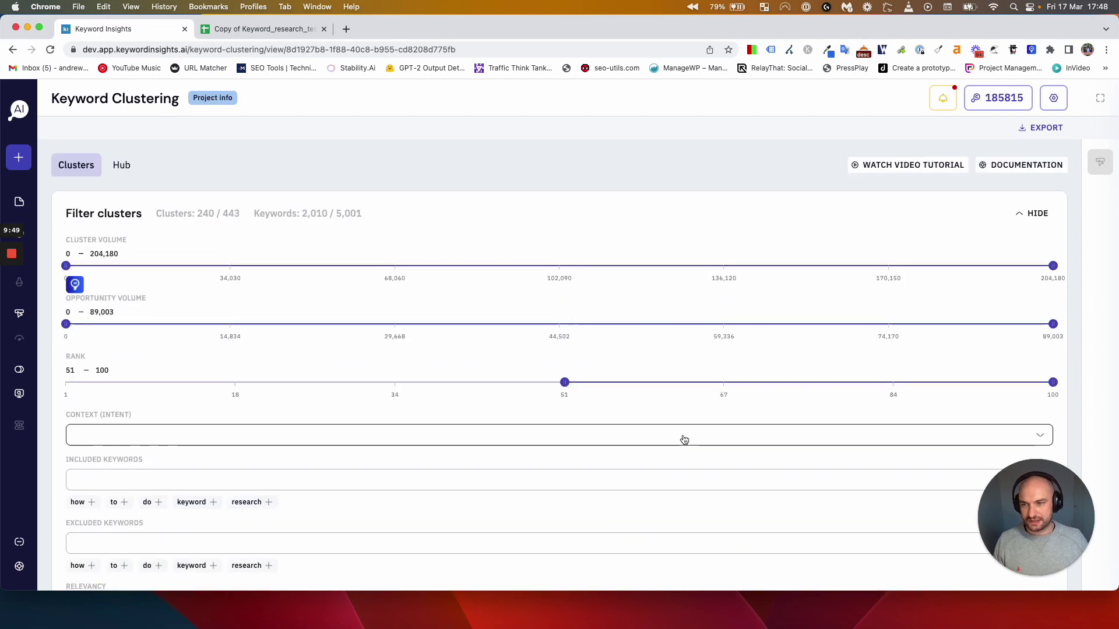
pyautogui.scroll(-20, 683, 439)
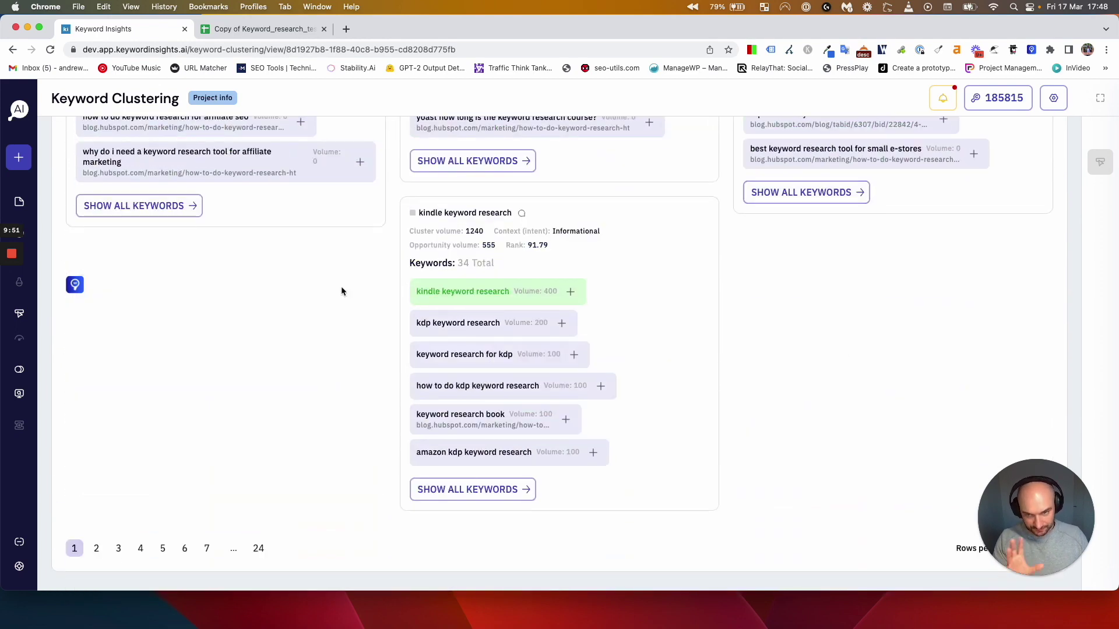
pyautogui.scroll(20, 342, 288)
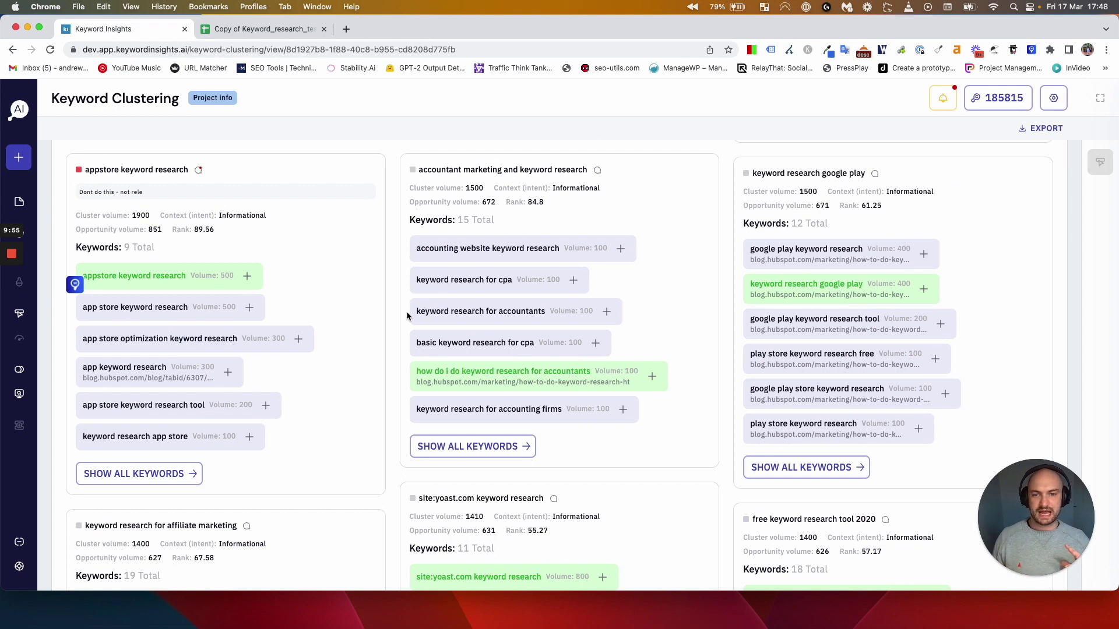
pyautogui.scroll(10, 407, 311)
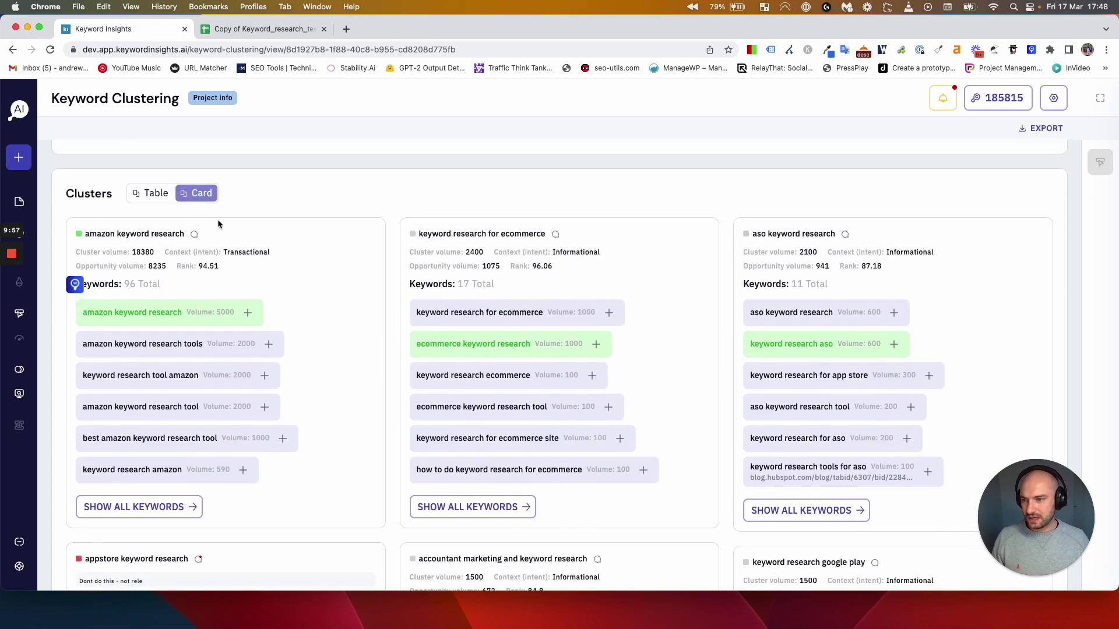
pyautogui.scroll(-5, 171, 371)
# Switch to table view and mark the amazon keyword research cluster as Irrelevant.
pyautogui.click(154, 231)
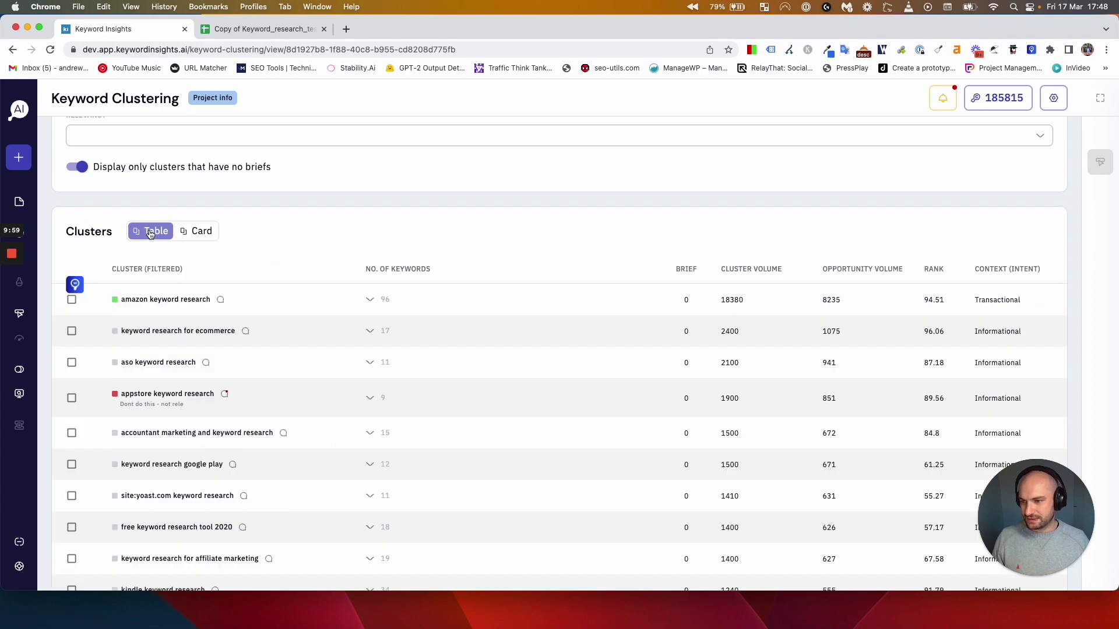
pyautogui.click(115, 306)
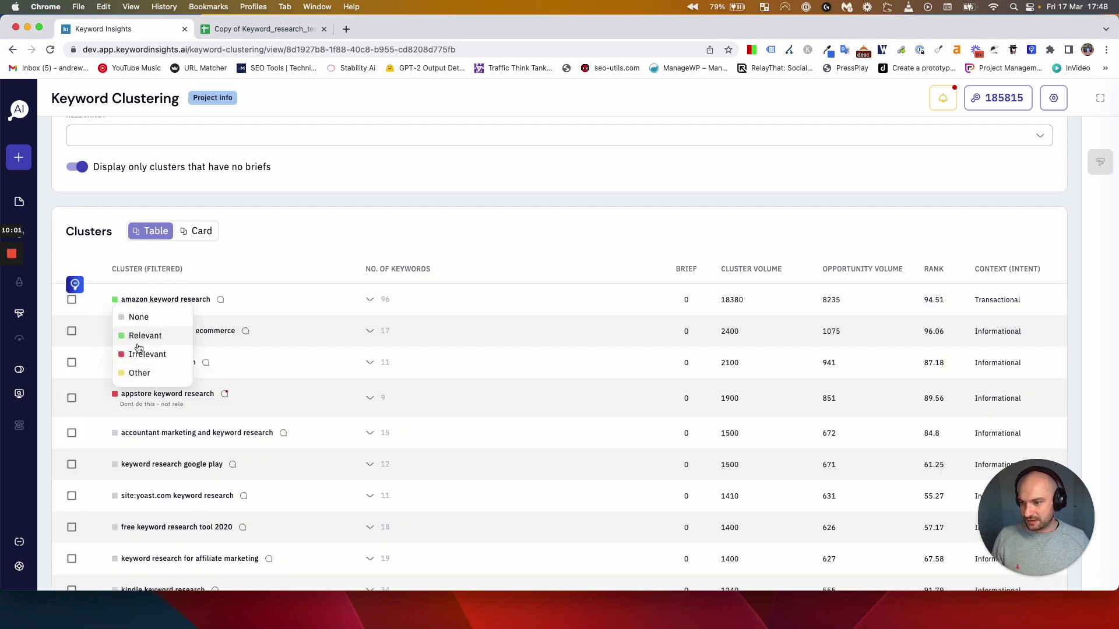
pyautogui.click(118, 344)
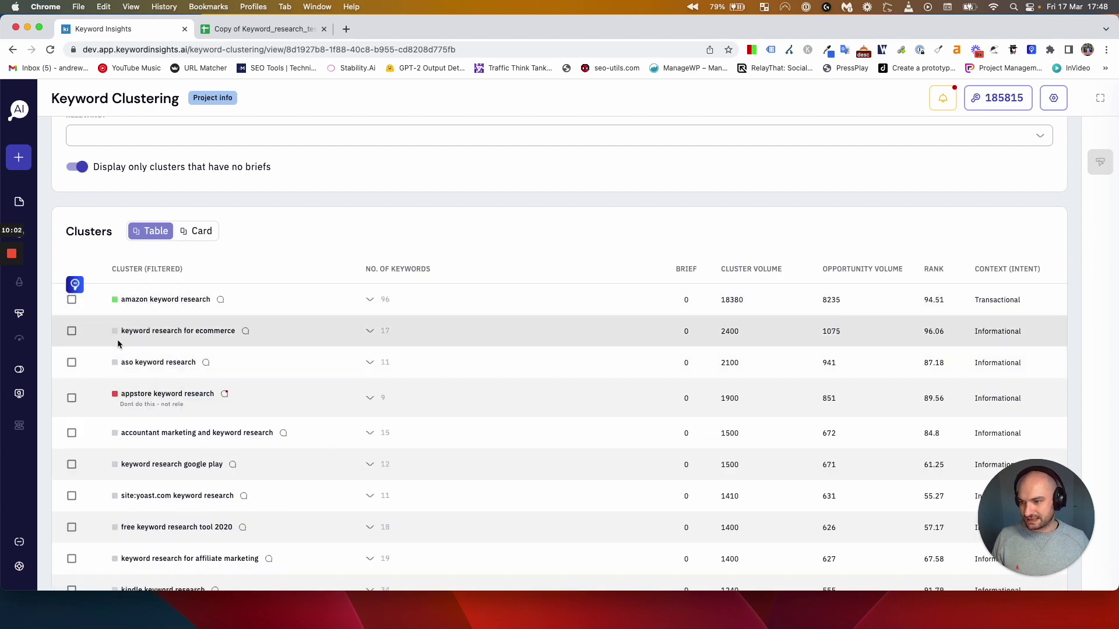
pyautogui.click(220, 300)
pyautogui.click(566, 249)
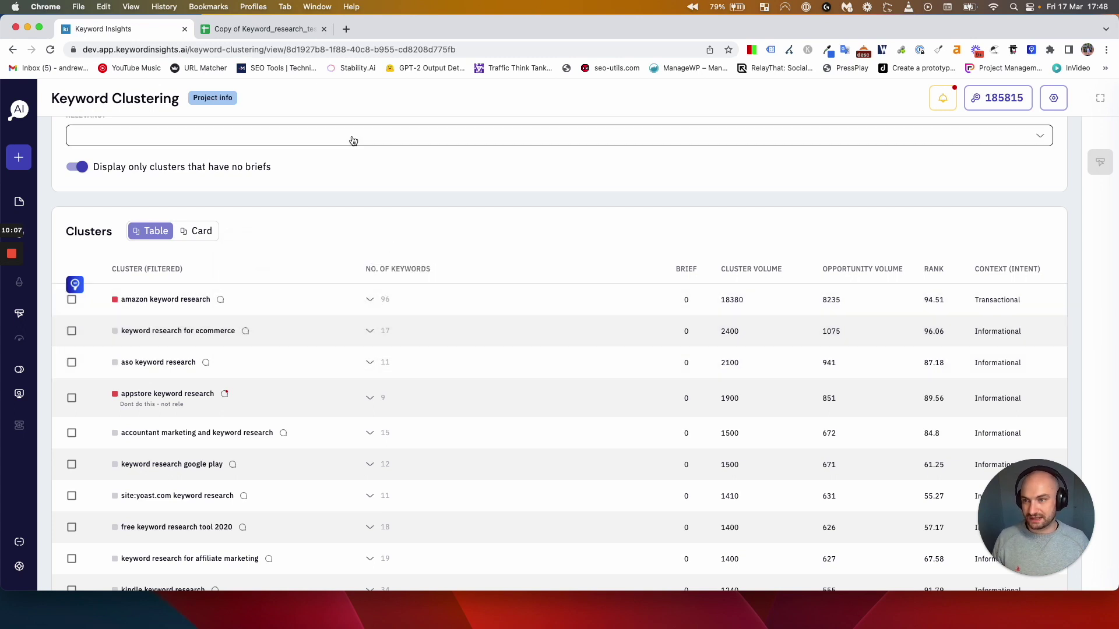
# Check the amazon cluster's keyword list, then switch to the Hub view.
pyautogui.click(279, 32)
pyautogui.click(155, 27)
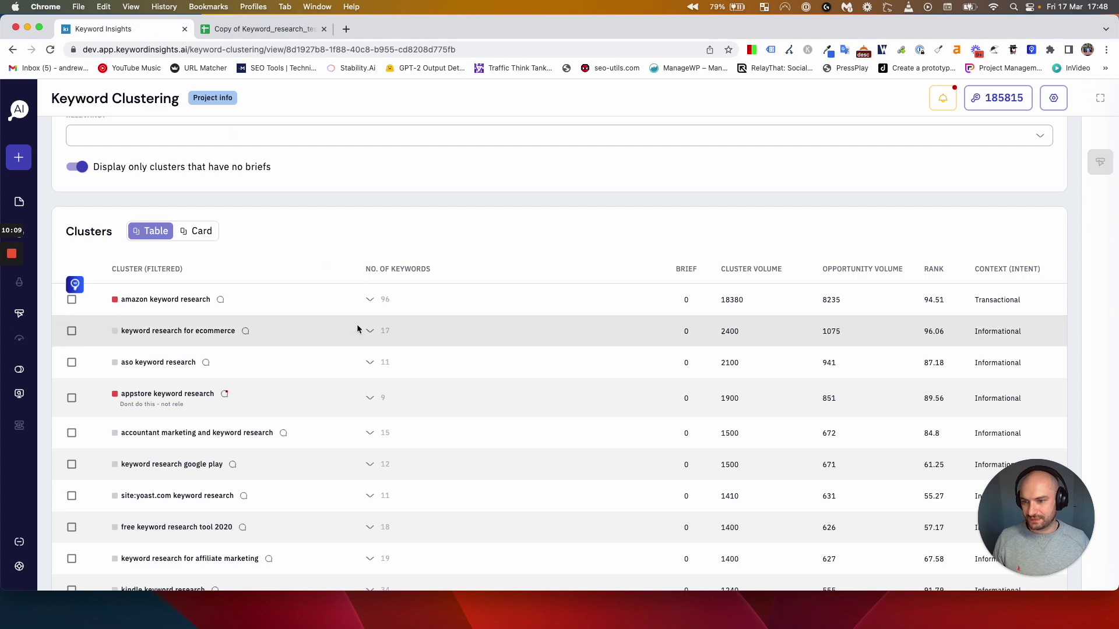
pyautogui.click(369, 301)
pyautogui.click(367, 302)
pyautogui.scroll(10, 370, 303)
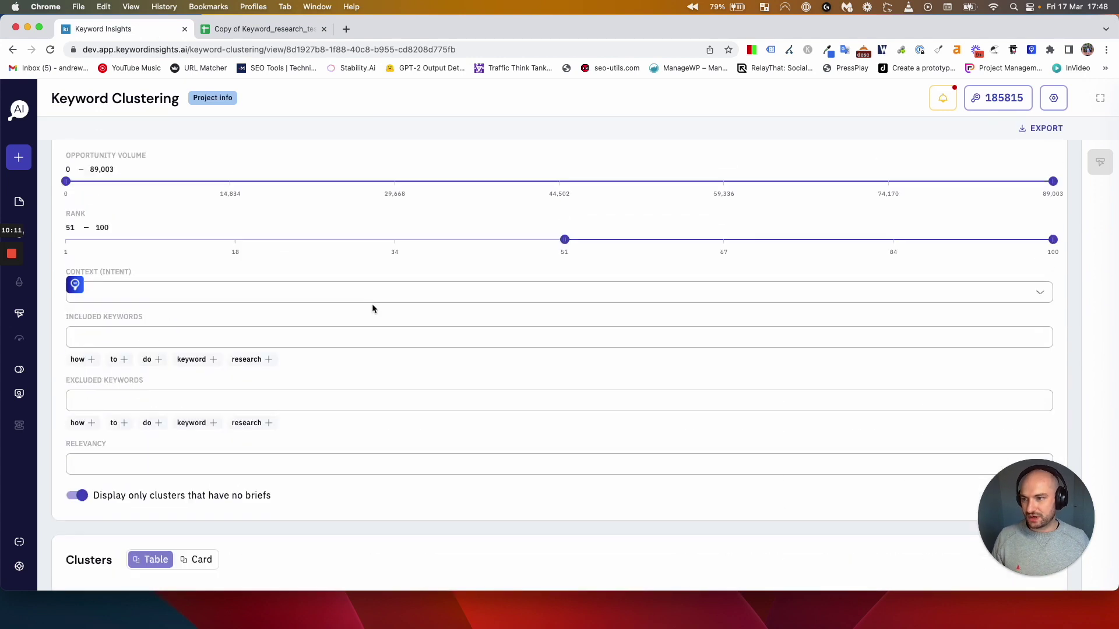
pyautogui.click(121, 167)
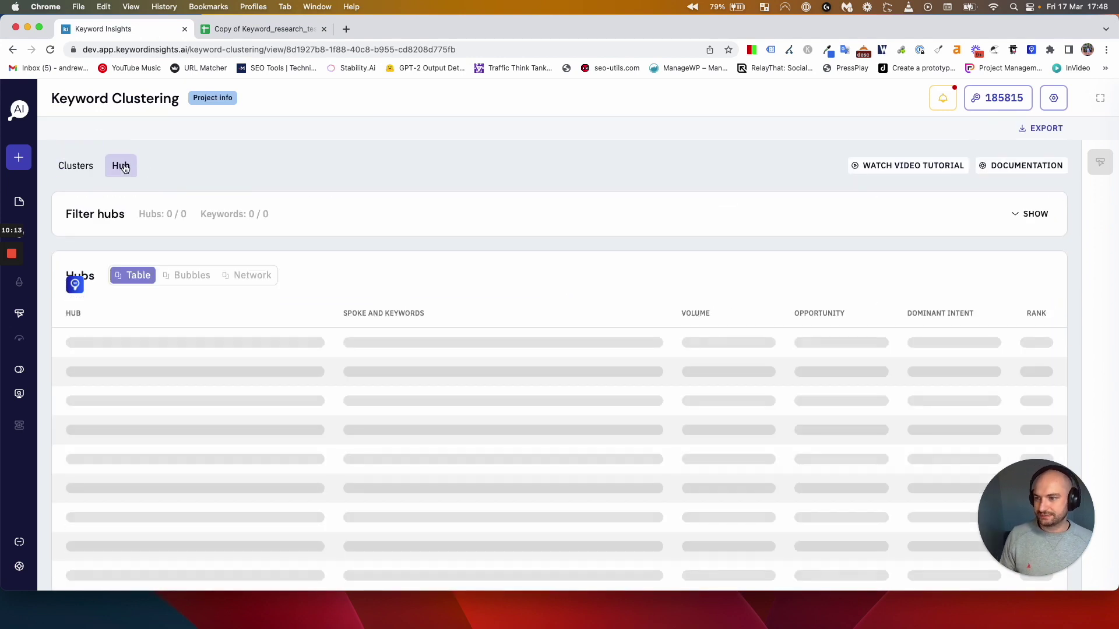
# View the spreadsheet's Hub sheet of hub totals, then return to the Keyword Insights hub table.
pyautogui.click(256, 29)
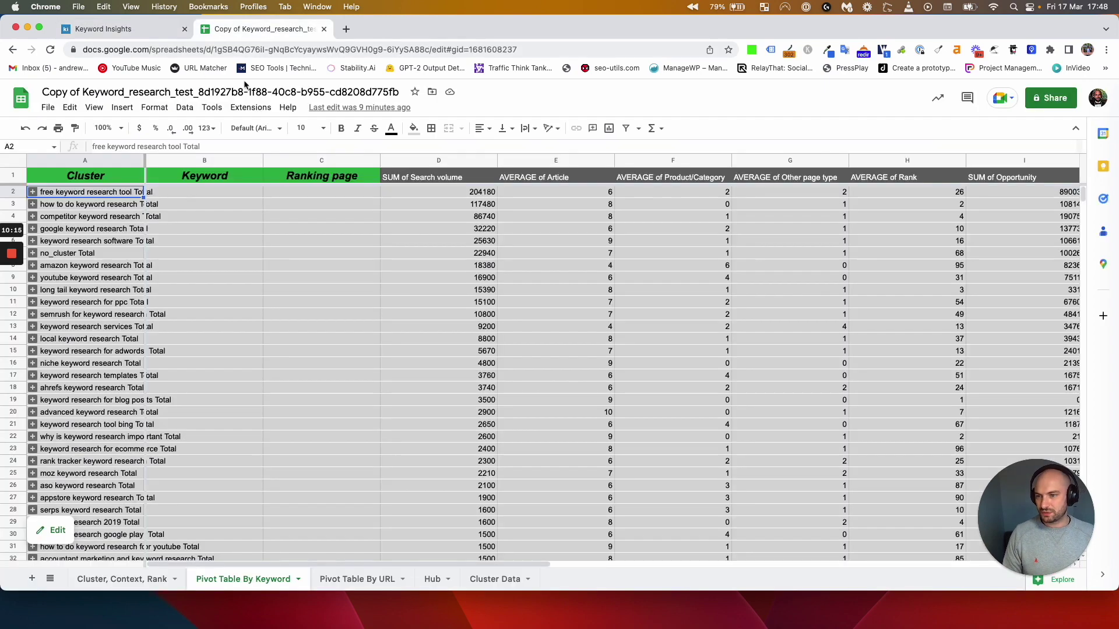
pyautogui.click(432, 579)
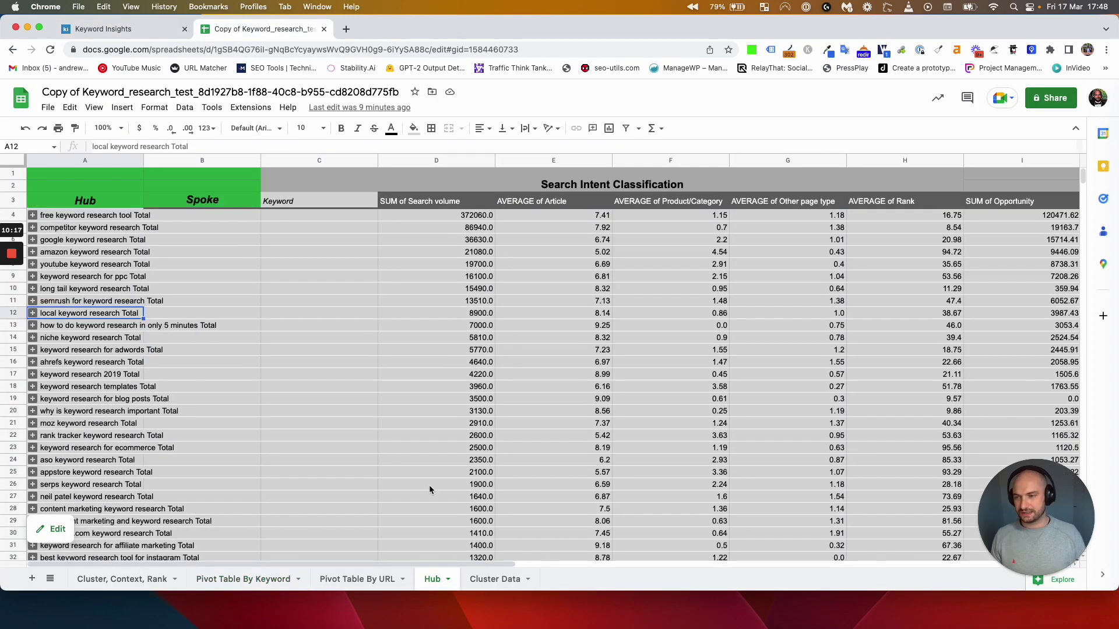
pyautogui.click(119, 32)
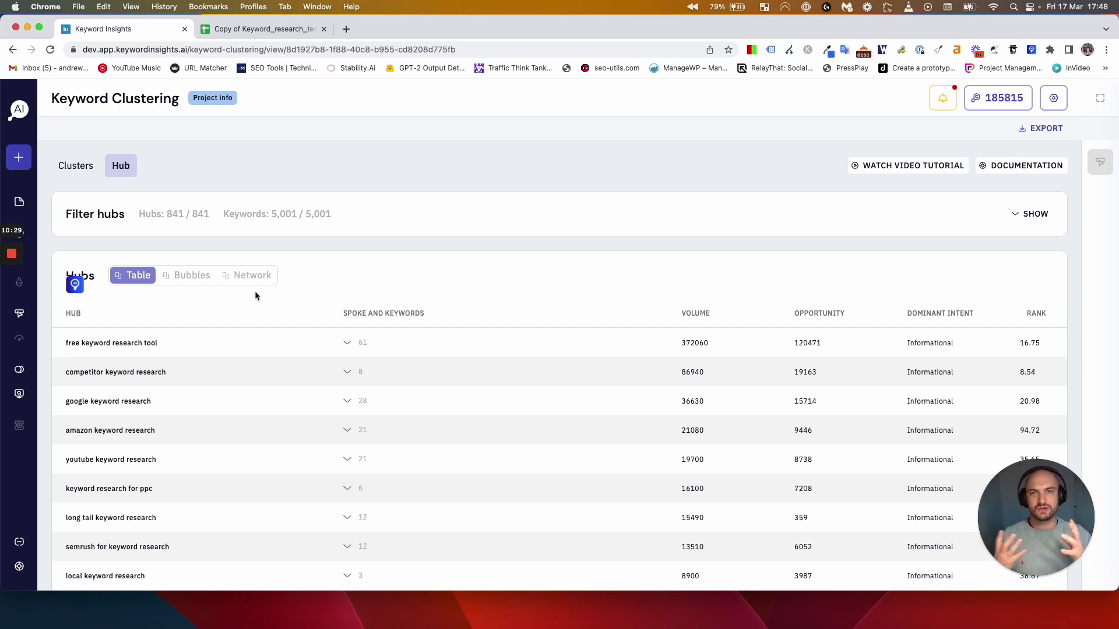
# Scroll the Hubs table and expand, then collapse, the amazon keyword research hub's spokes.
pyautogui.scroll(-3, 249, 310)
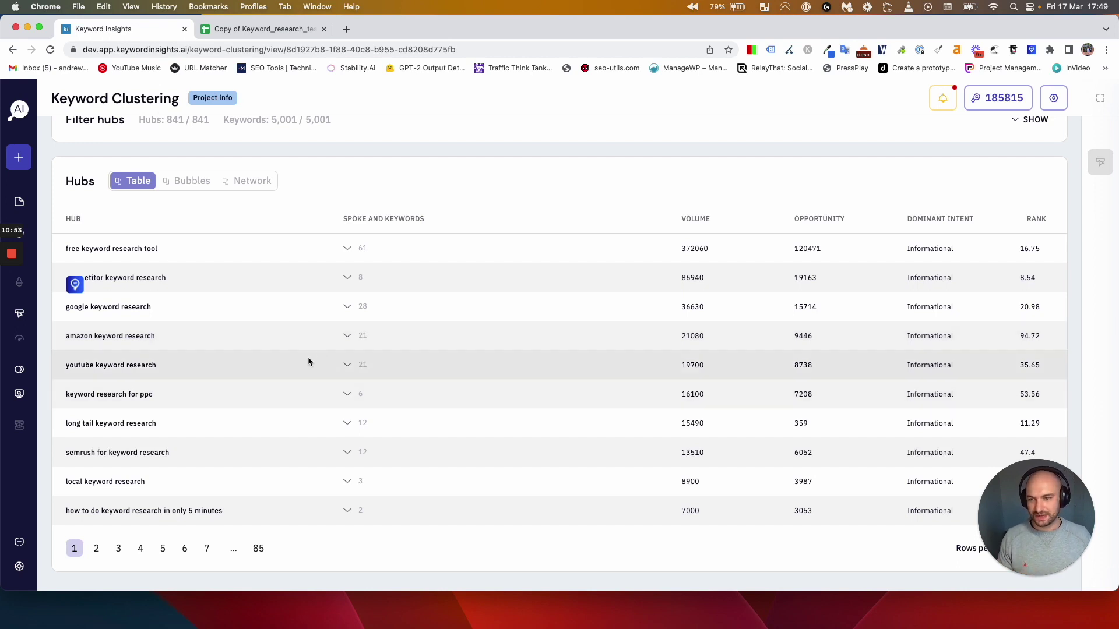
pyautogui.click(348, 336)
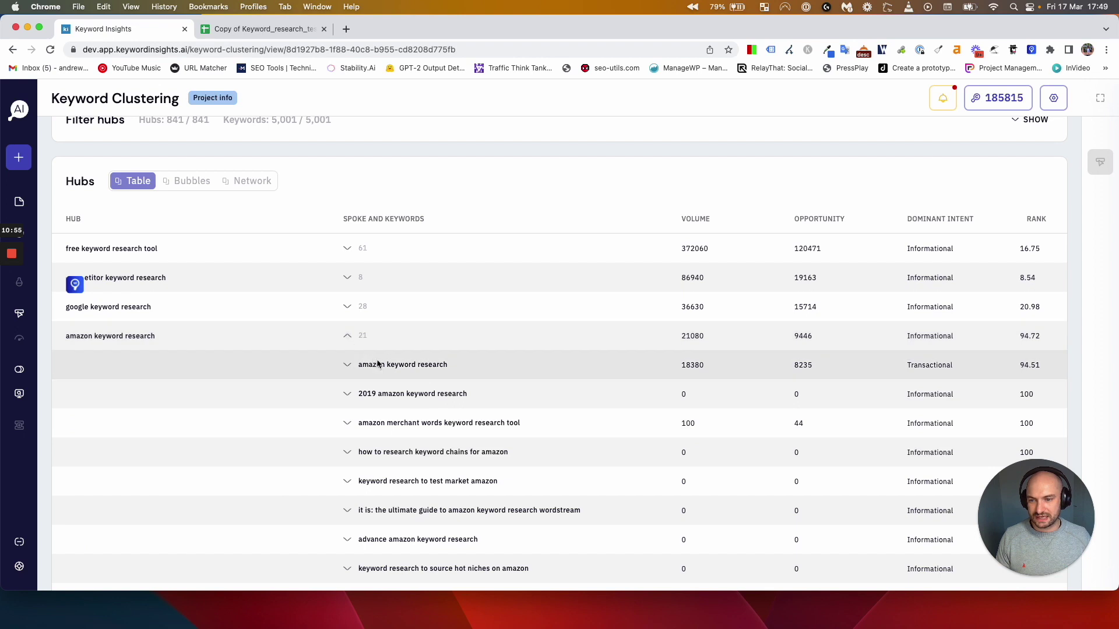
pyautogui.click(348, 338)
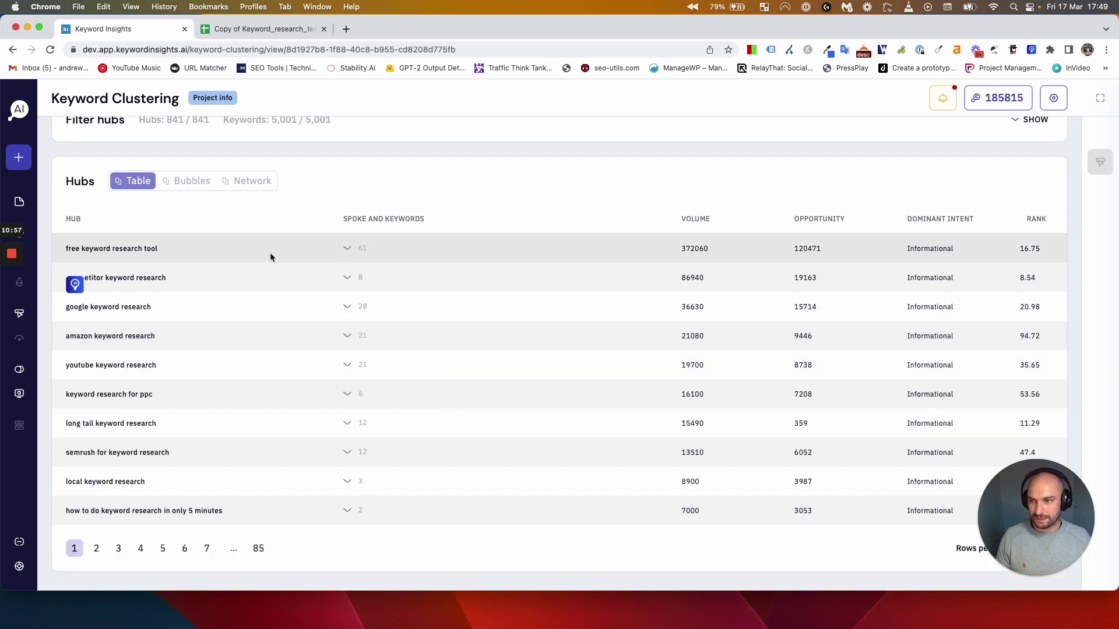
pyautogui.scroll(3, 270, 255)
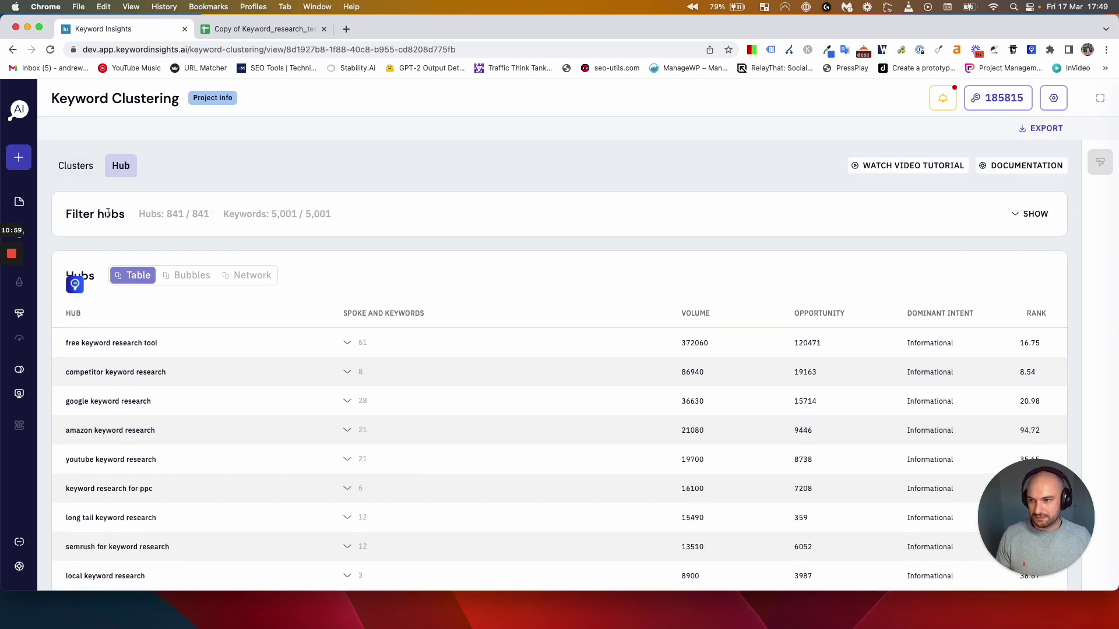
# Show the keyword clusters as a table and highlight text in the top cluster names.
pyautogui.click(86, 168)
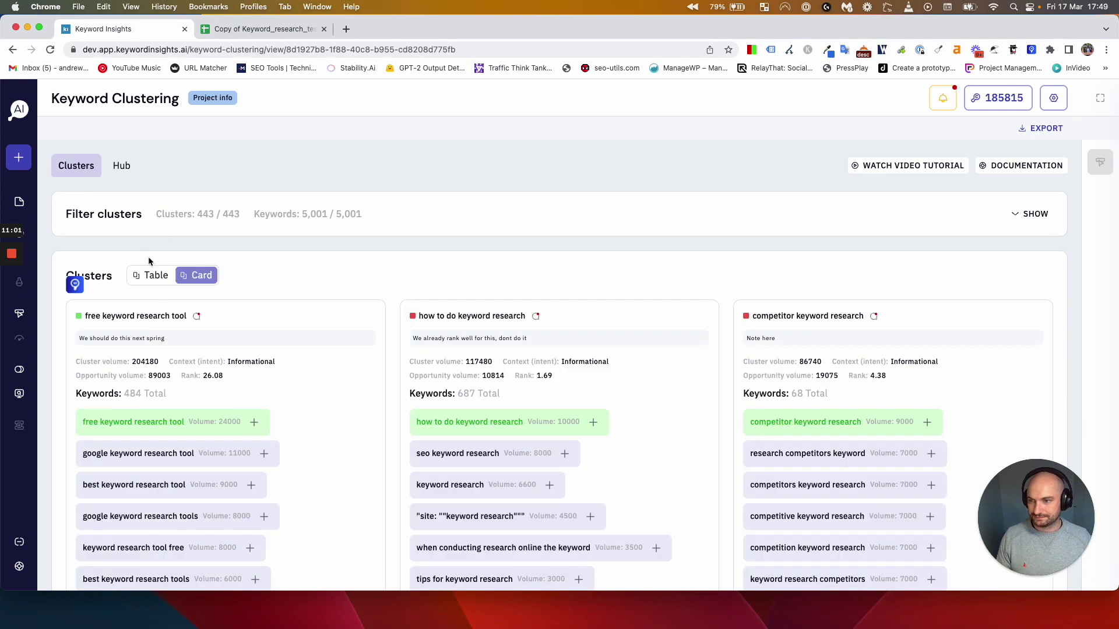
pyautogui.click(152, 275)
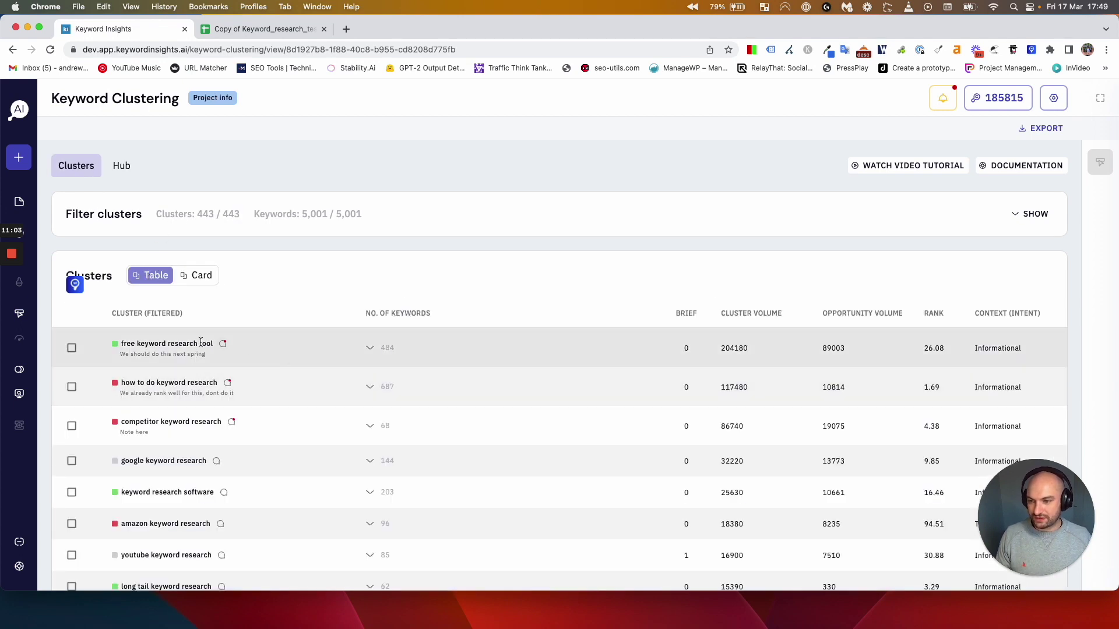
pyautogui.moveTo(199, 343); pyautogui.dragTo(137, 344)
pyautogui.moveTo(198, 382); pyautogui.dragTo(170, 381)
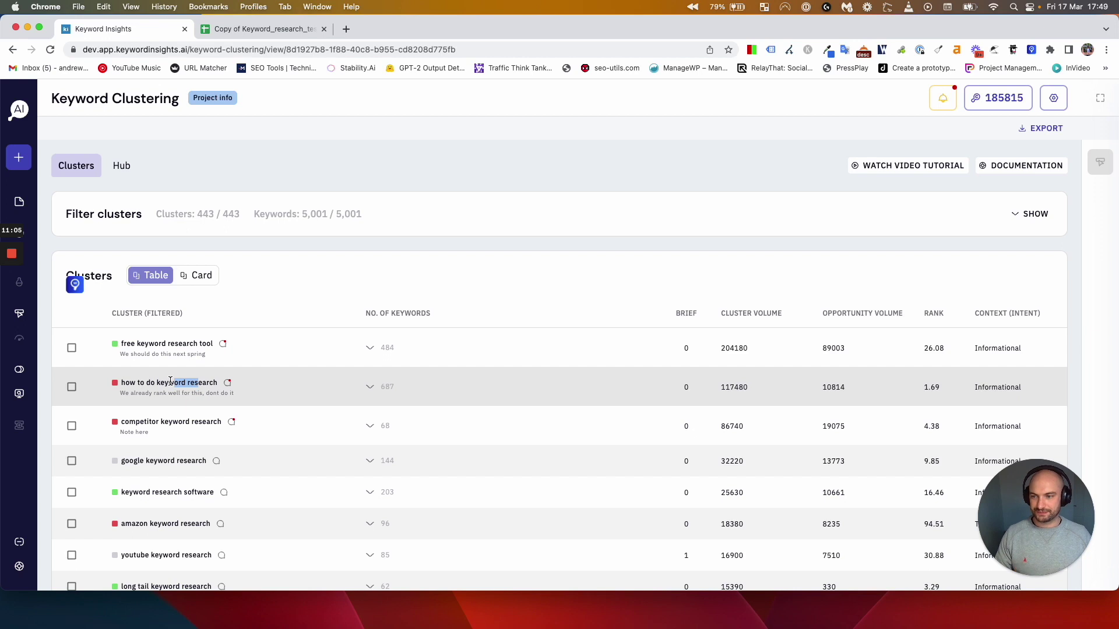
pyautogui.click(185, 348)
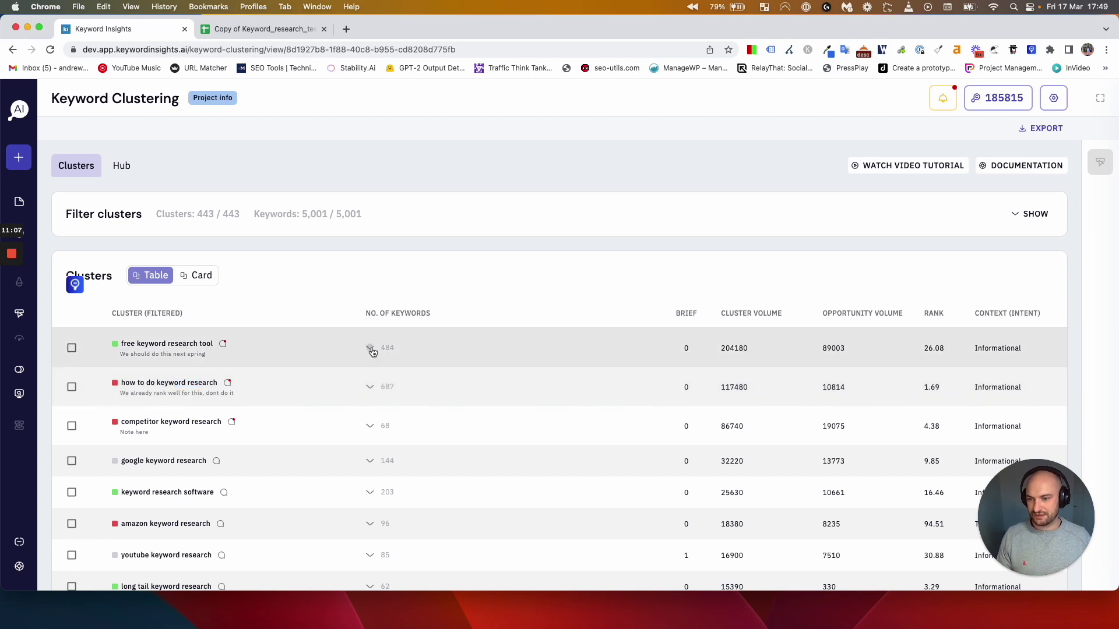
# Expand and collapse the free keyword research tool cluster's keywords, then scroll through the table.
pyautogui.click(370, 348)
pyautogui.click(370, 348)
pyautogui.moveTo(198, 343); pyautogui.dragTo(141, 344)
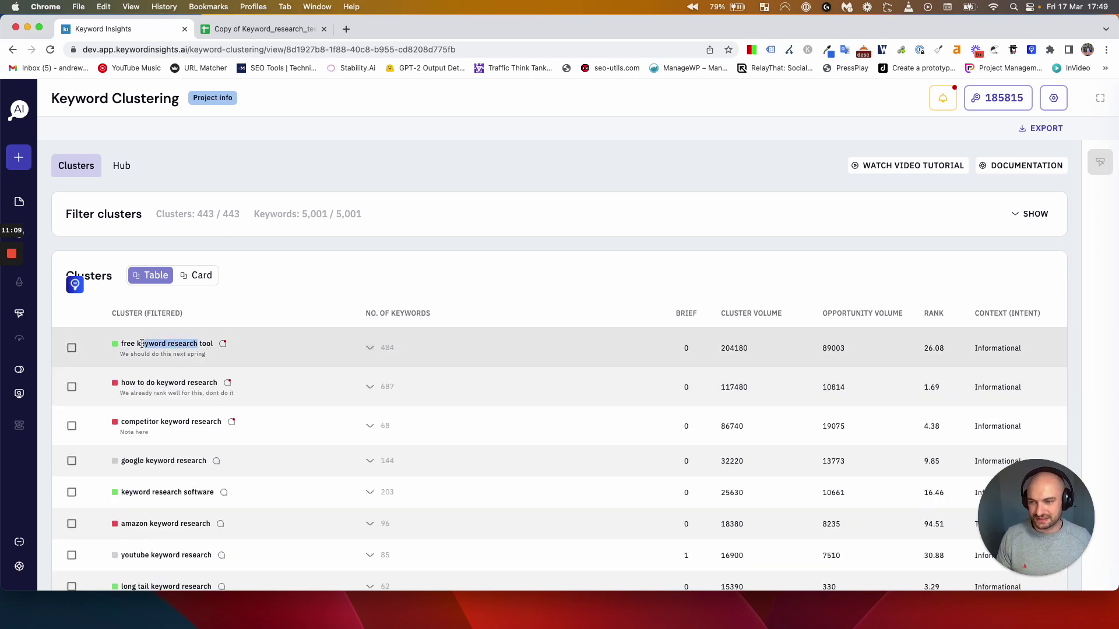
pyautogui.scroll(-3, 159, 357)
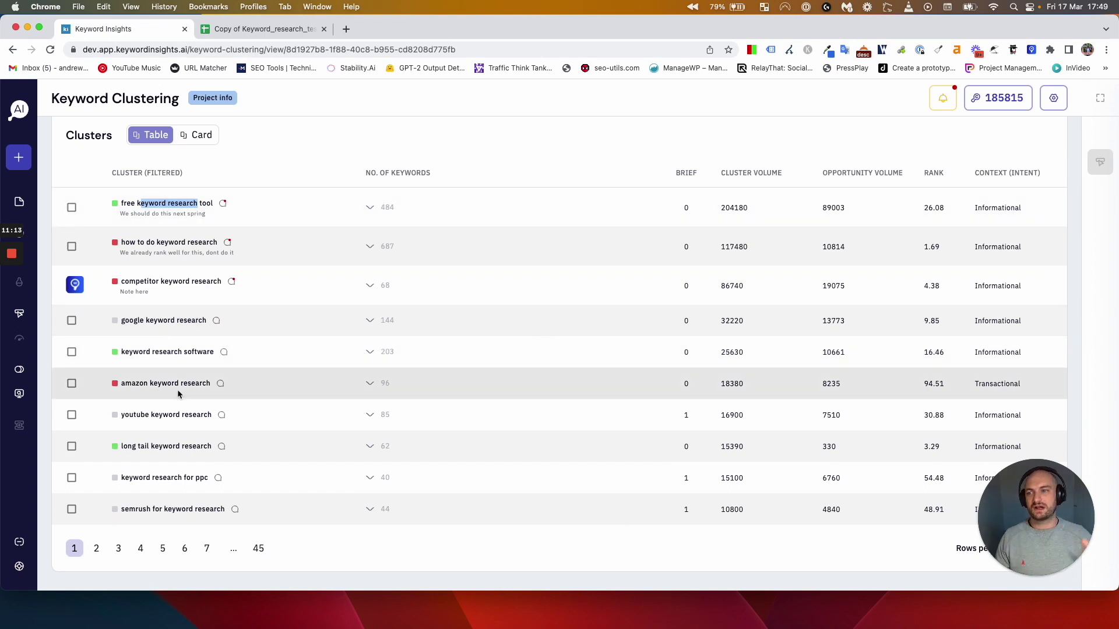
pyautogui.scroll(3, 207, 206)
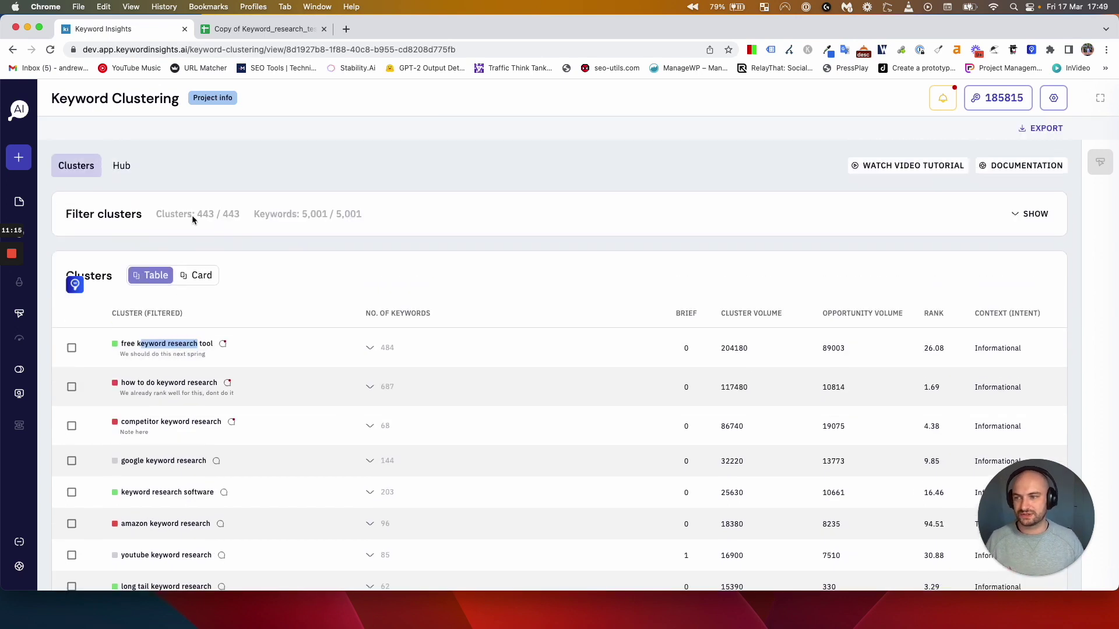
# Switch to the hub view and expand, then collapse, the keyword research tool hub's spokes.
pyautogui.click(121, 167)
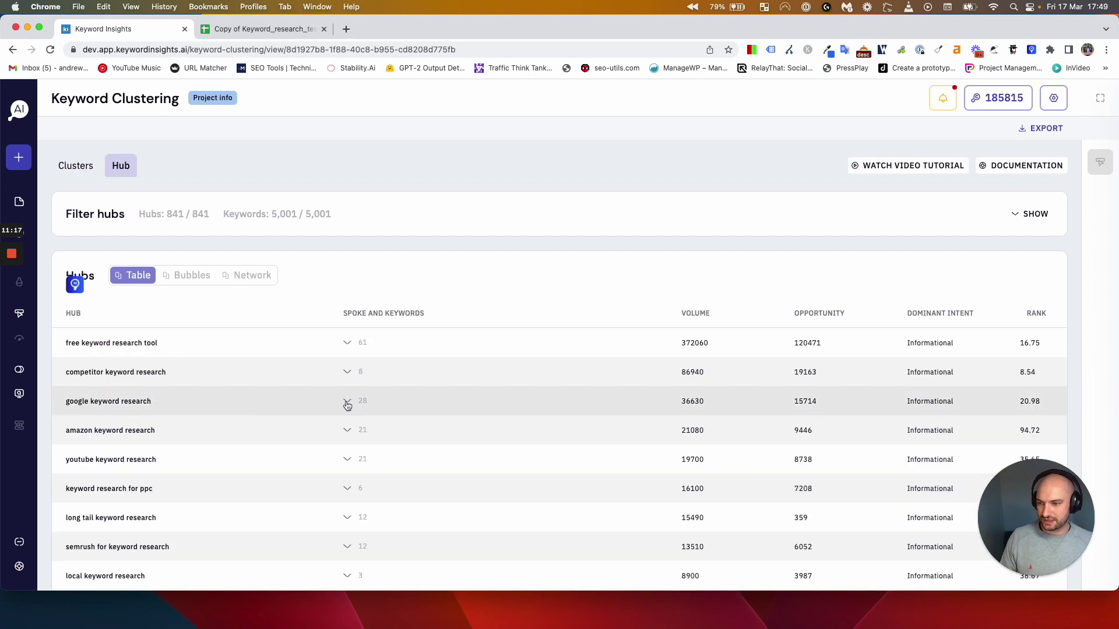
pyautogui.scroll(-2, 350, 417)
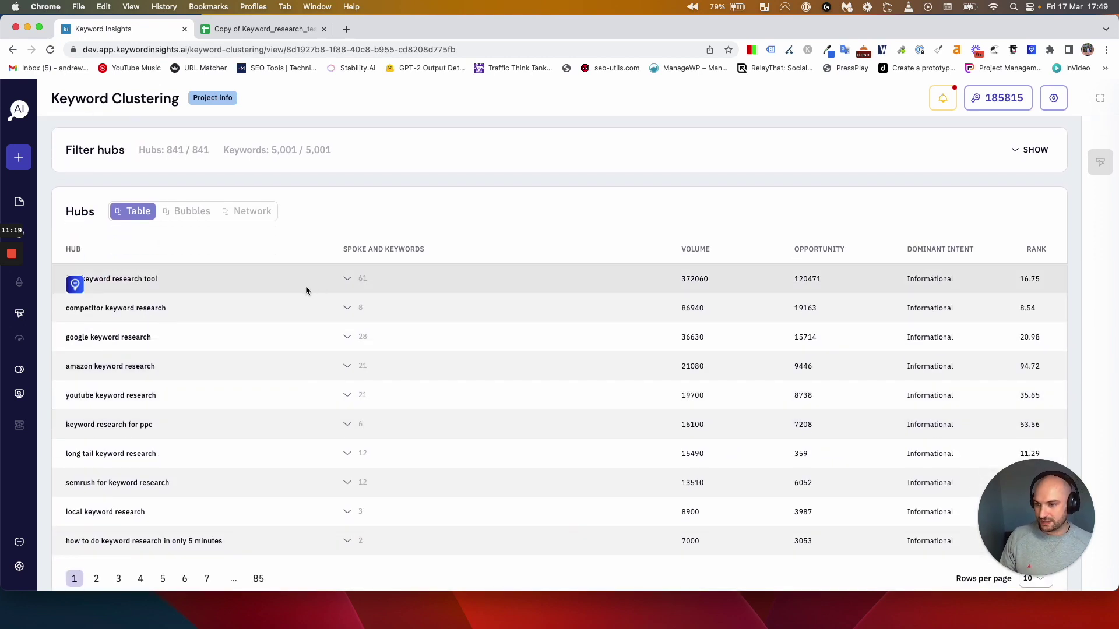
pyautogui.click(348, 279)
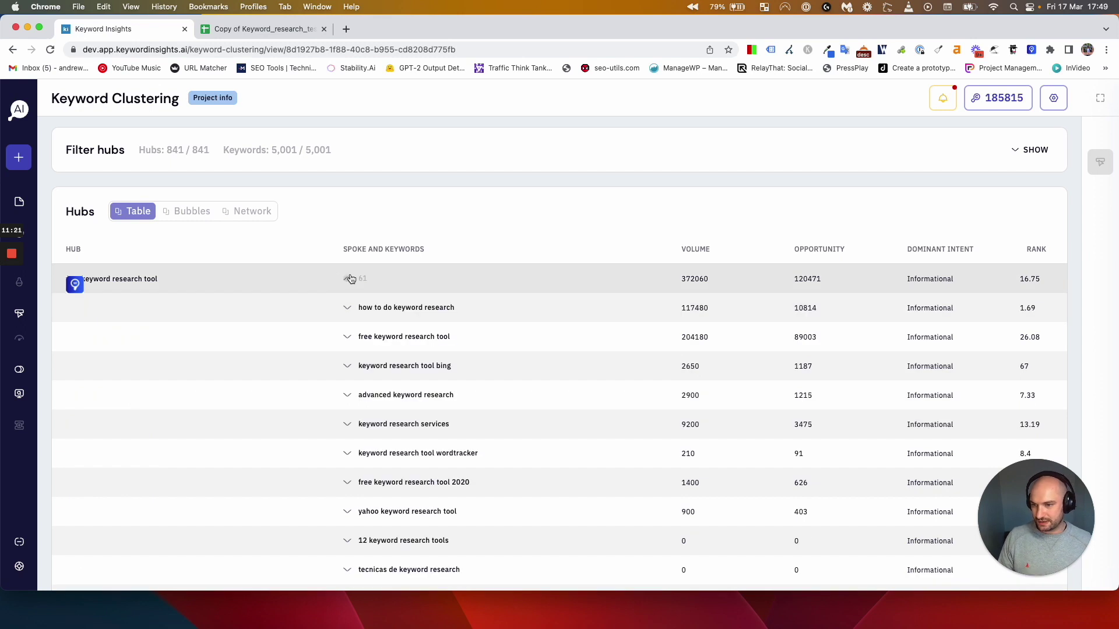
pyautogui.click(351, 279)
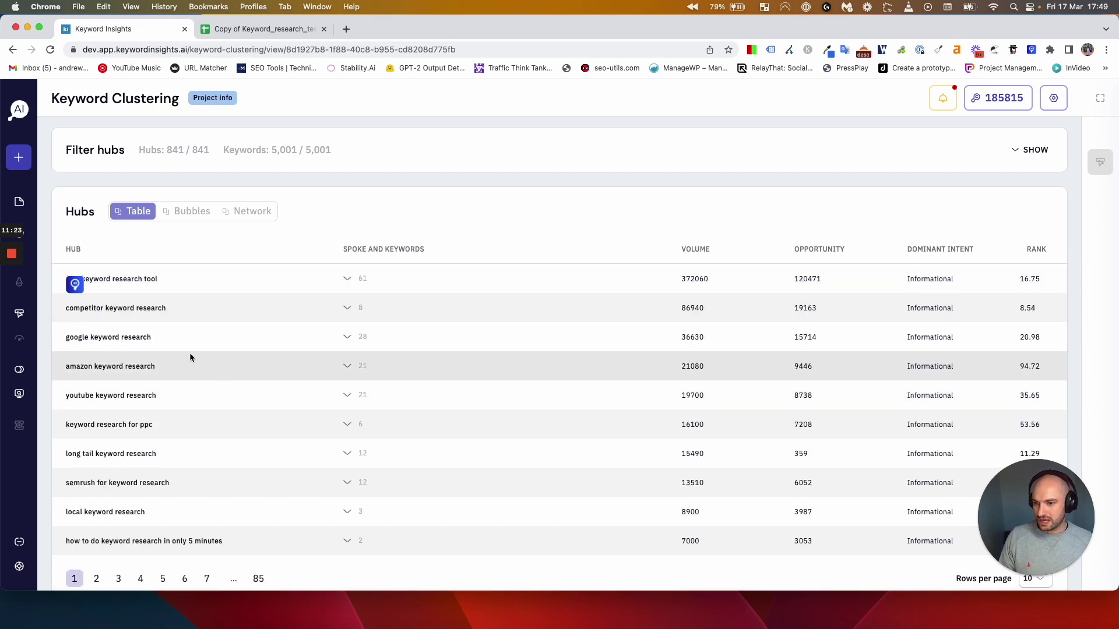
# Expand the amazon keyword research hub and inspect its amazon keyword research spoke's keywords.
pyautogui.click(348, 367)
pyautogui.scroll(-2, 349, 366)
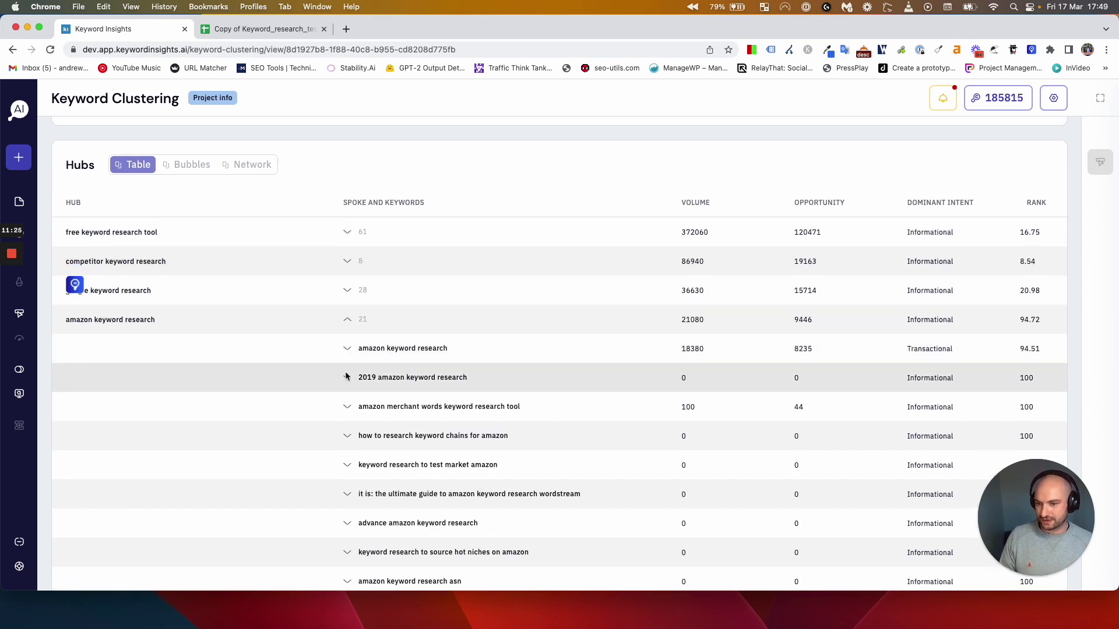
pyautogui.moveTo(441, 350); pyautogui.dragTo(376, 350)
pyautogui.click(346, 349)
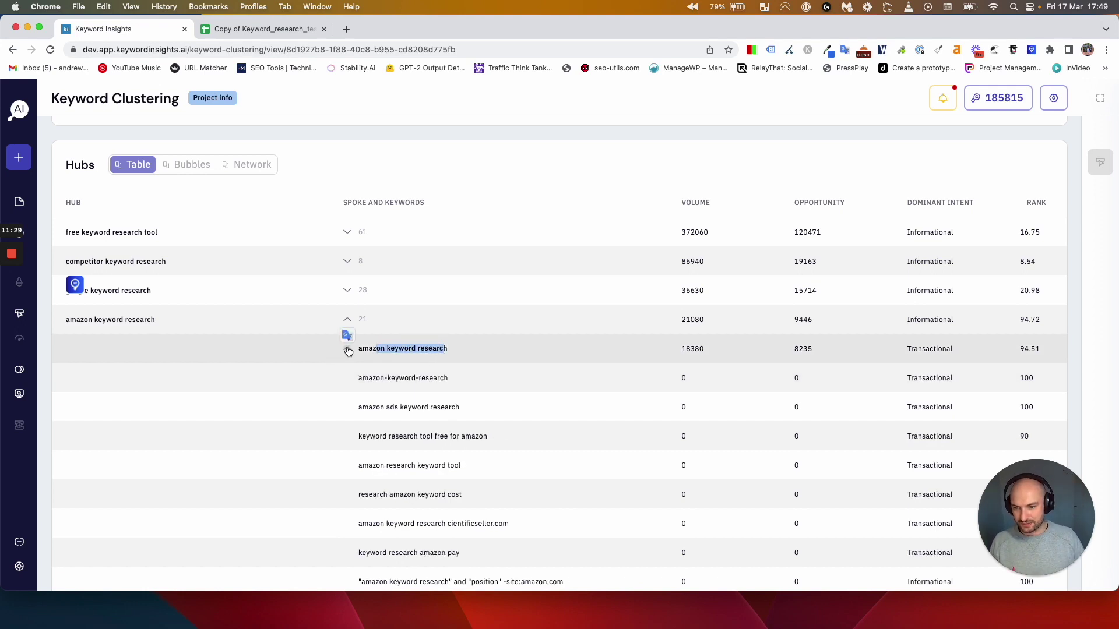
pyautogui.scroll(-3, 415, 436)
pyautogui.scroll(2, 408, 408)
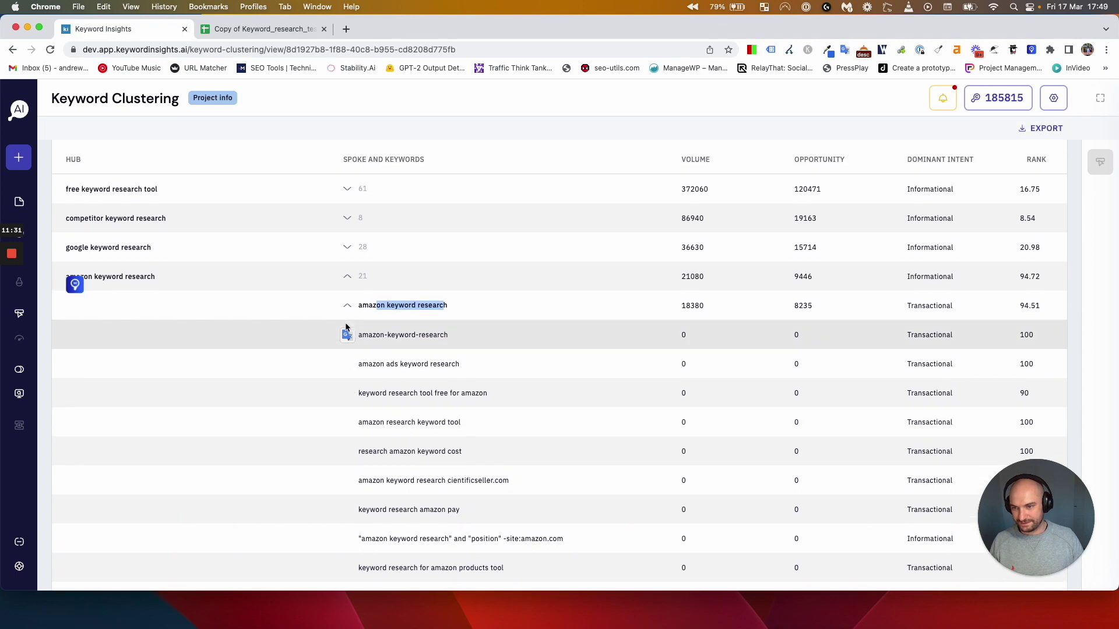
pyautogui.click(346, 307)
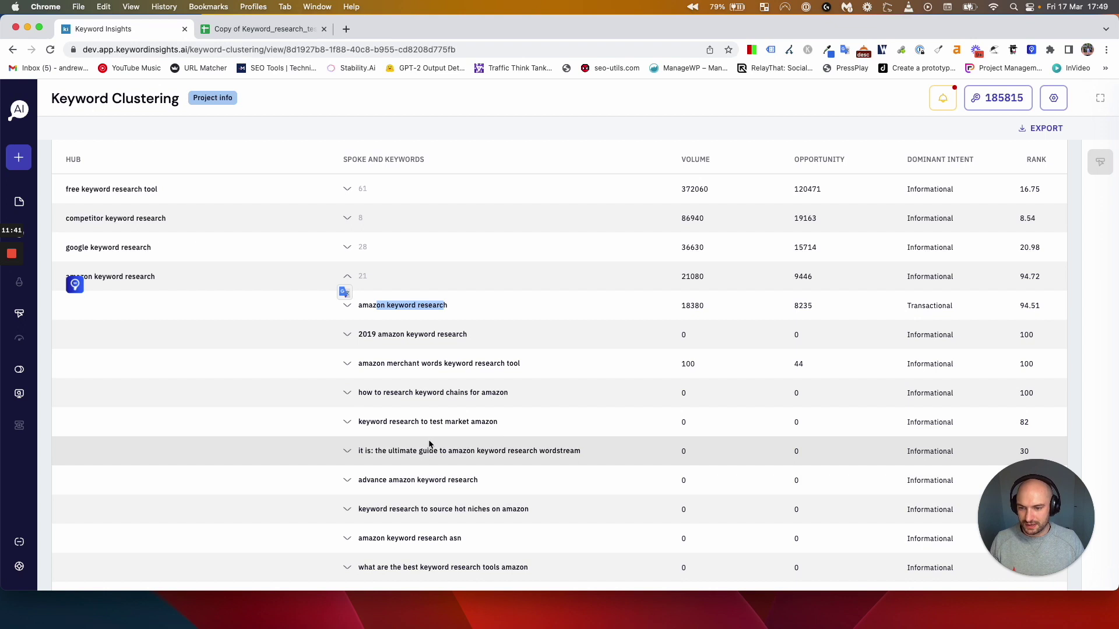
# Scroll through the amazon hub's spokes, then collapse the amazon keyword research hub.
pyautogui.scroll(-2, 495, 426)
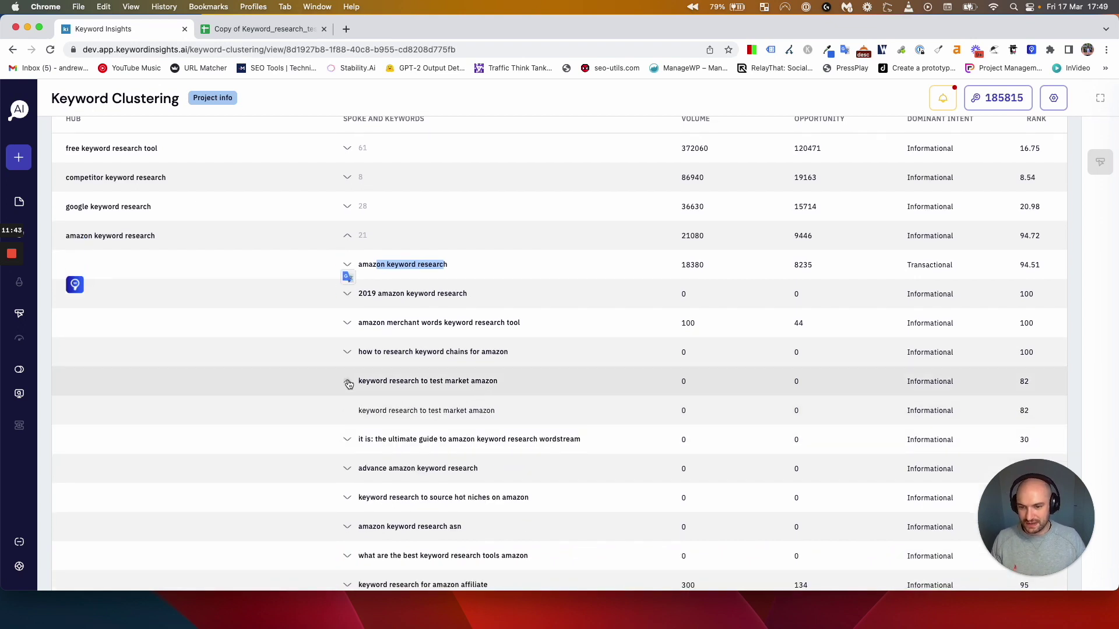
pyautogui.scroll(-5, 355, 408)
pyautogui.scroll(-5, 356, 442)
pyautogui.scroll(15, 217, 441)
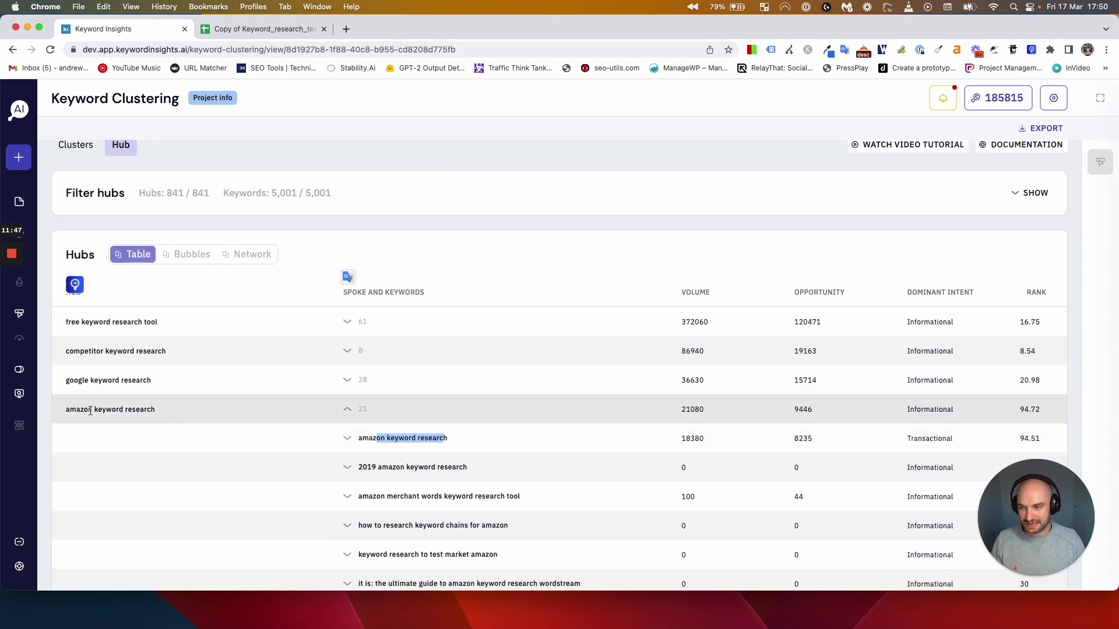
pyautogui.scroll(-3, 375, 449)
pyautogui.click(389, 416)
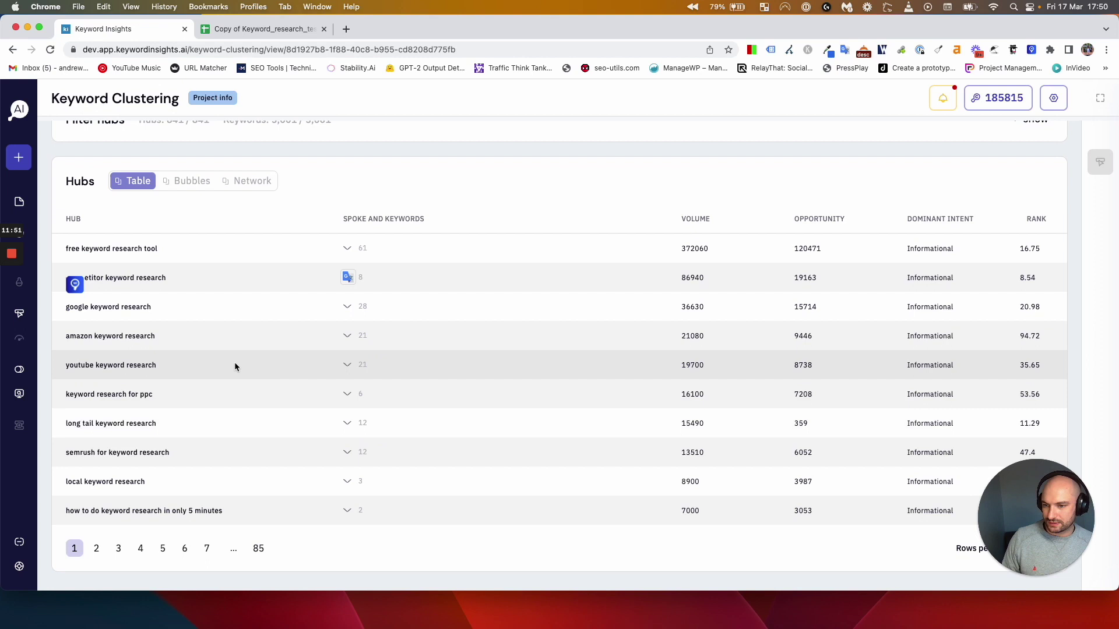
pyautogui.scroll(2, 141, 261)
pyautogui.scroll(3, 141, 260)
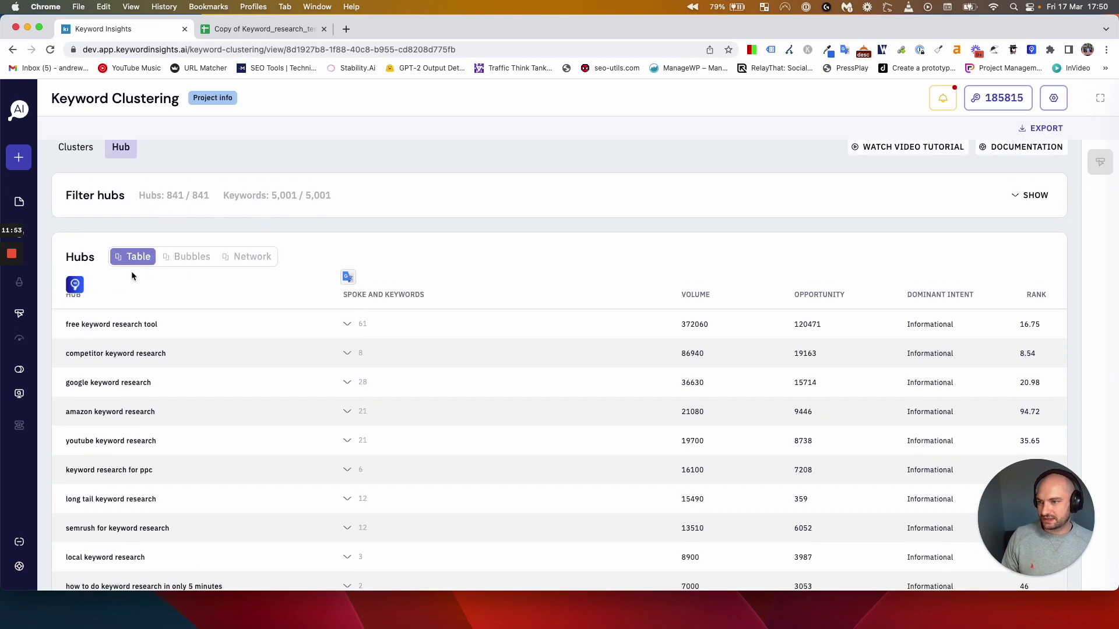
# Switch the clusters to card view, then open the Content Brief page of recent briefs.
pyautogui.click(80, 175)
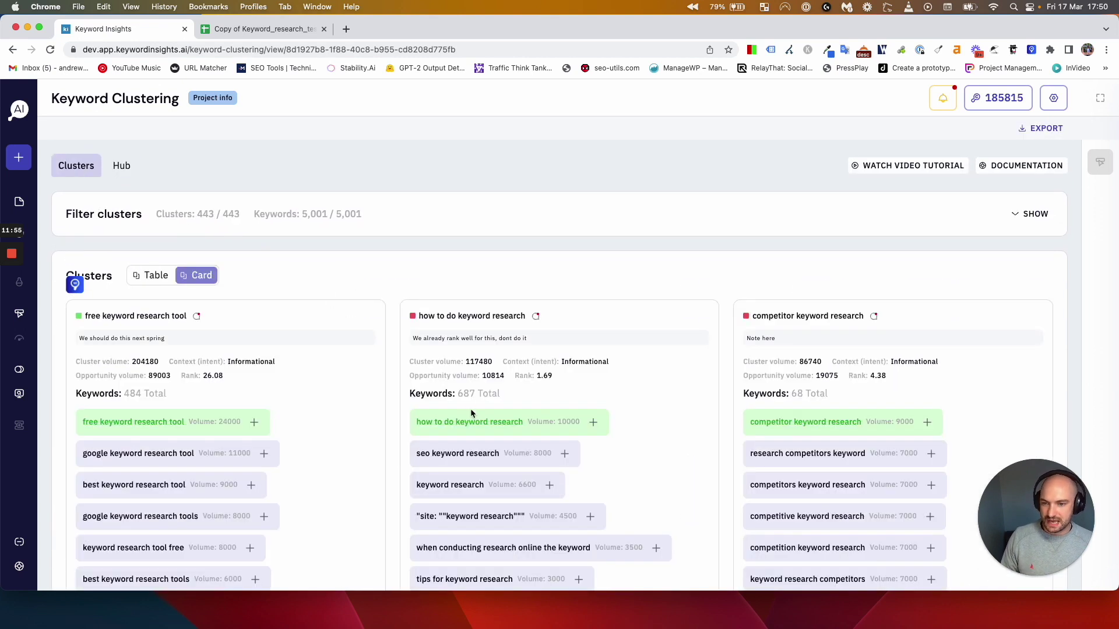
pyautogui.scroll(-4, 471, 408)
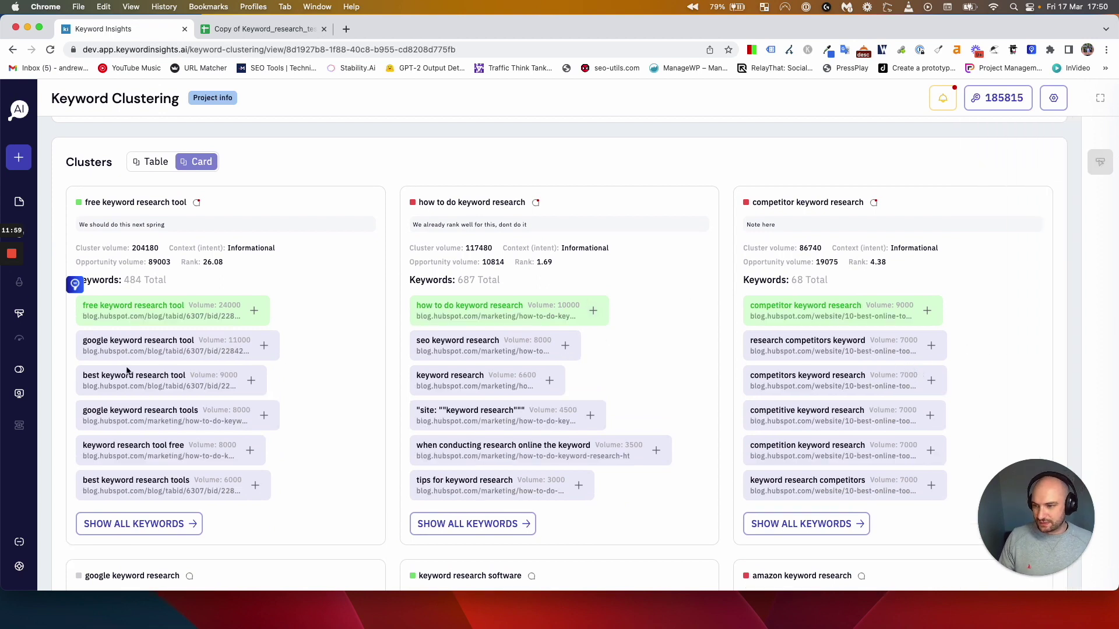
pyautogui.click(50, 317)
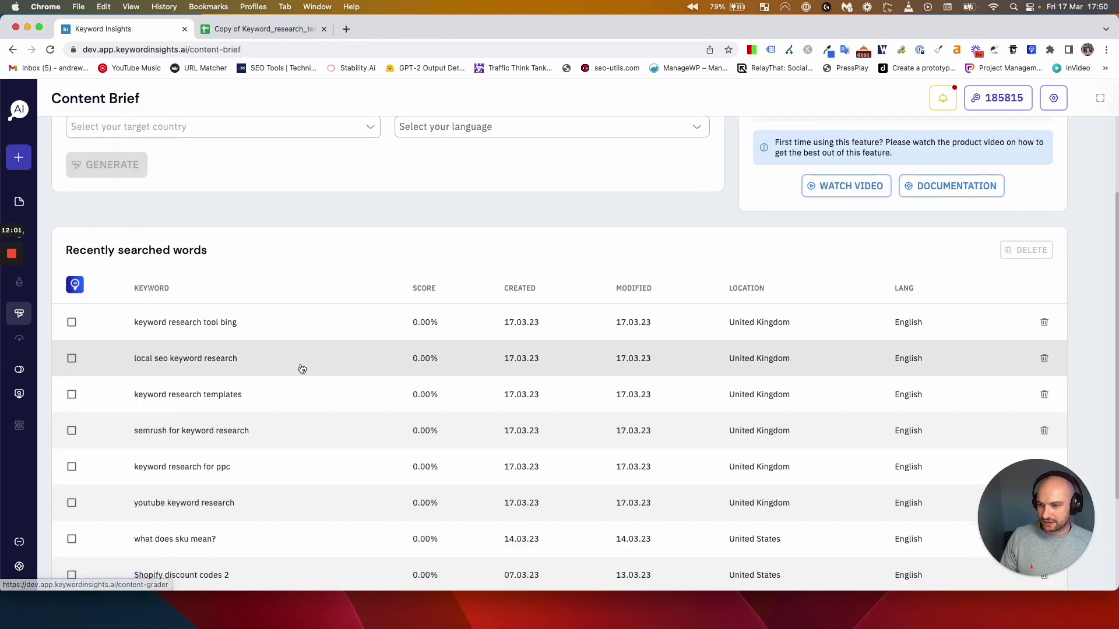
pyautogui.scroll(-2, 262, 344)
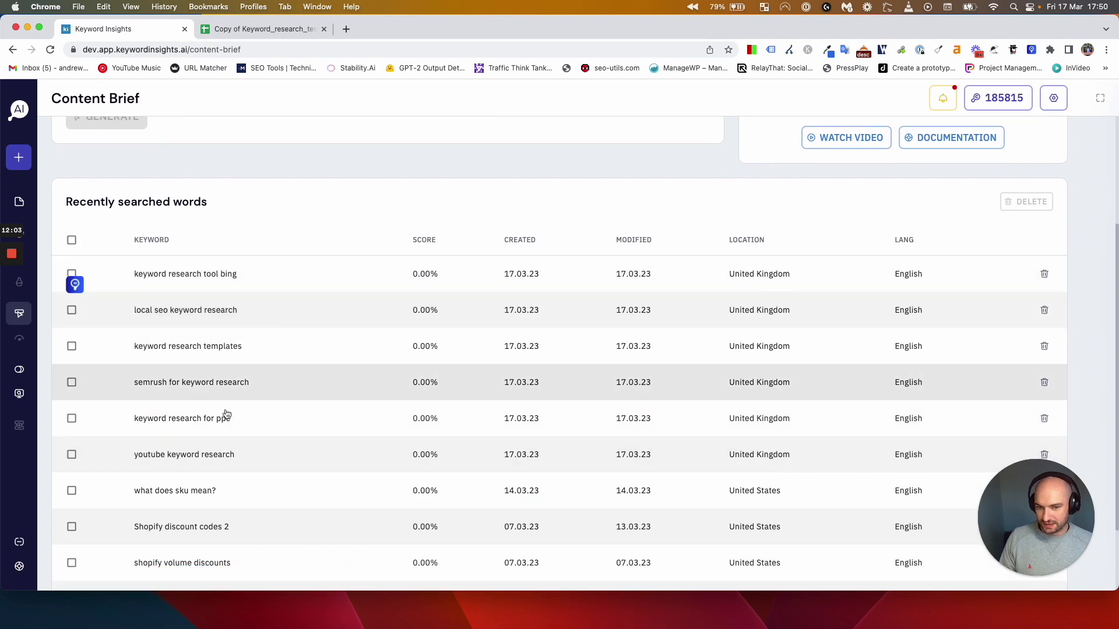
# Open the keyword research for ppc brief and add the wordstream H1 heading to the outline.
pyautogui.click(284, 418)
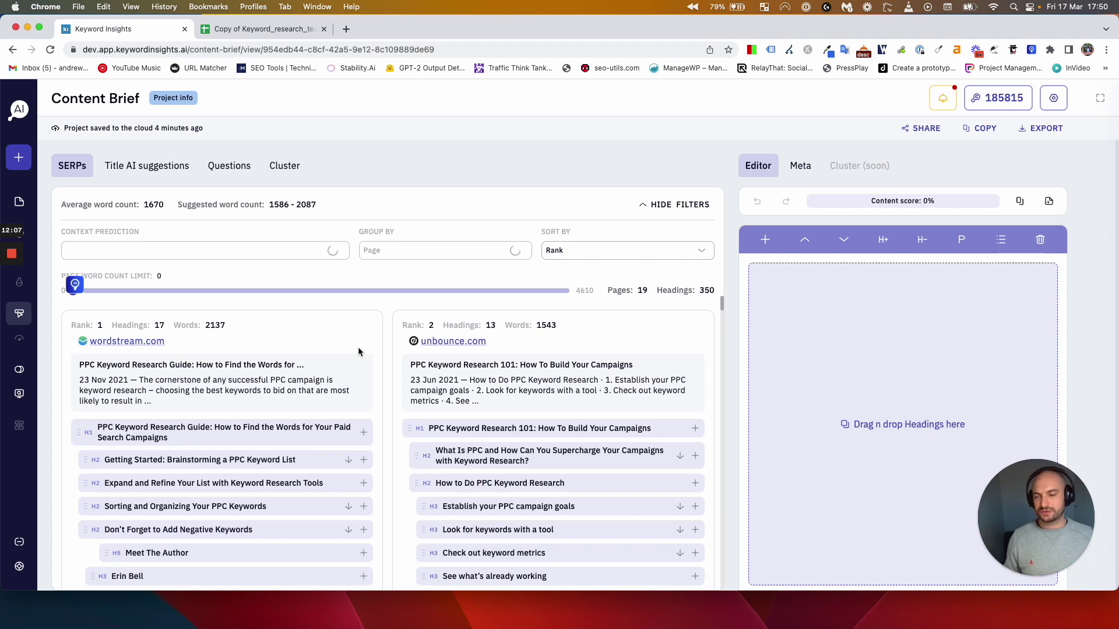
pyautogui.scroll(-10, 375, 327)
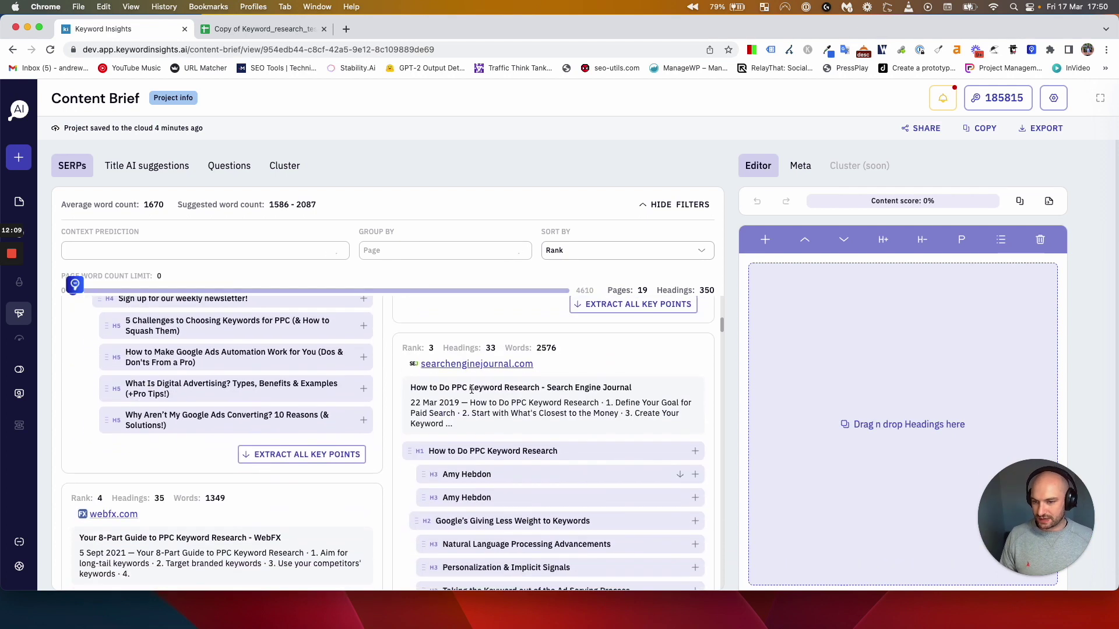
pyautogui.scroll(10, 451, 426)
pyautogui.scroll(-1, 383, 415)
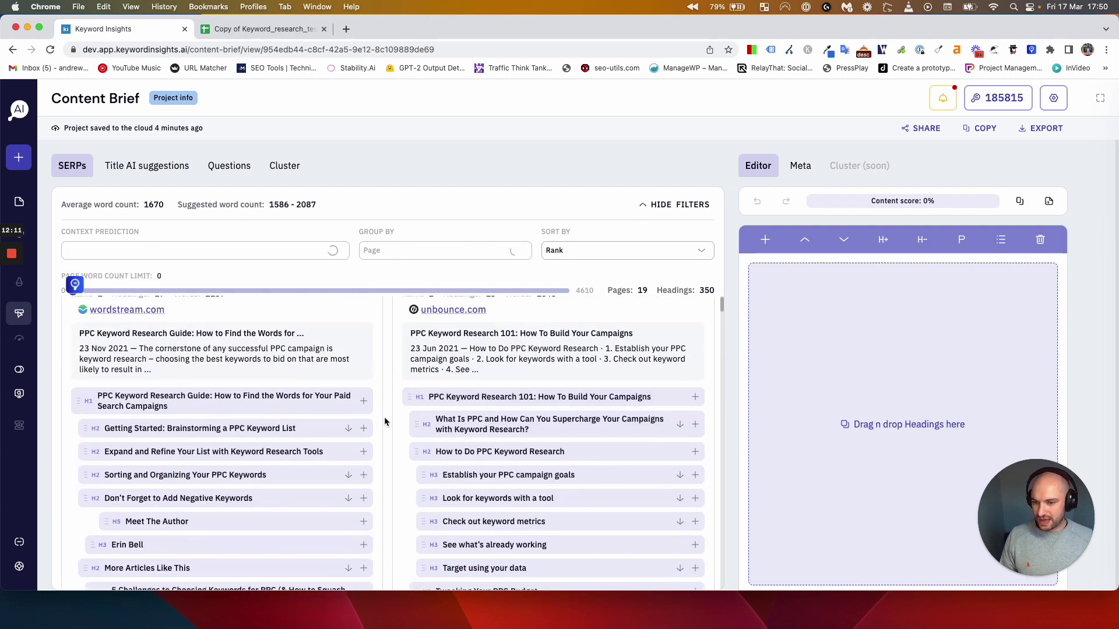
pyautogui.click(363, 401)
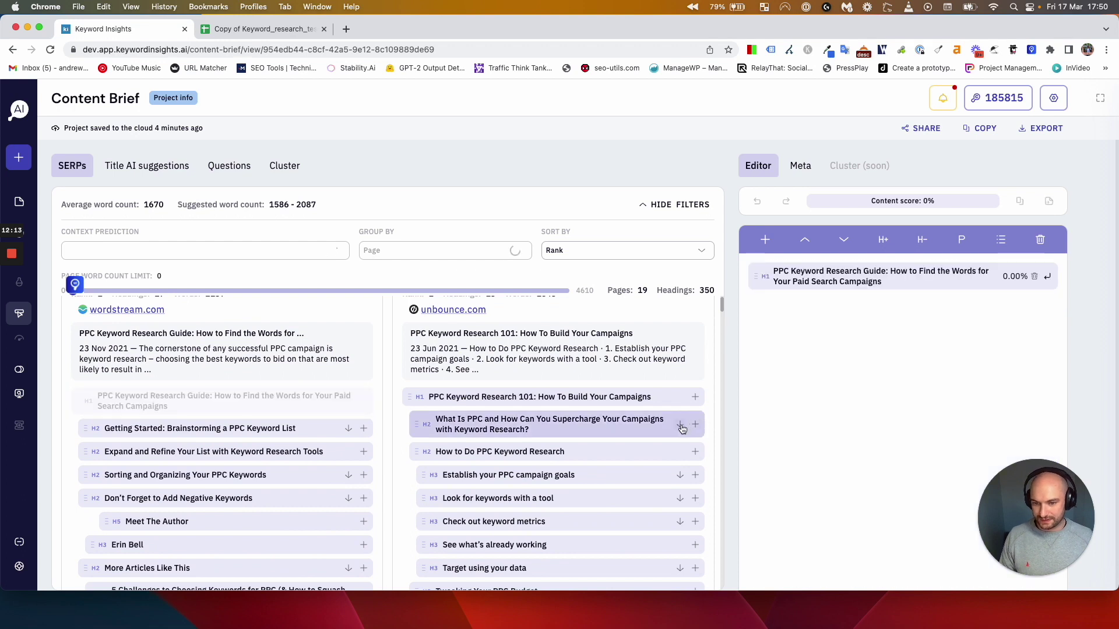
# Add the Message match, Audience match, Conversion goals and Metric goals paragraphs, then view meta fields.
pyautogui.click(682, 429)
pyautogui.scroll(-3, 675, 402)
pyautogui.click(694, 382)
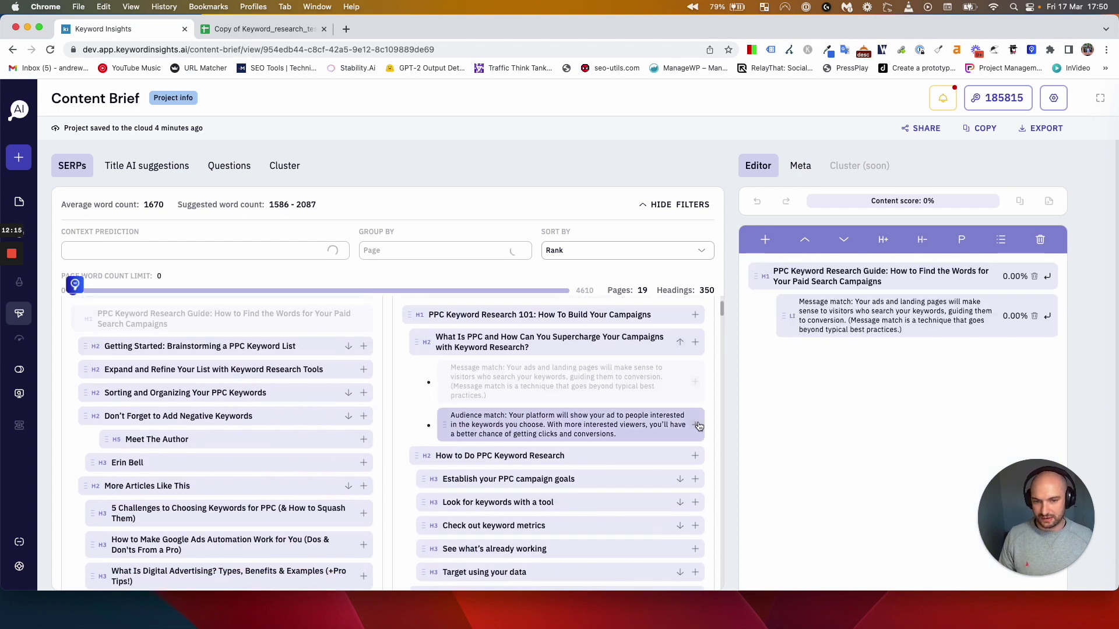
pyautogui.click(695, 425)
pyautogui.scroll(-2, 722, 437)
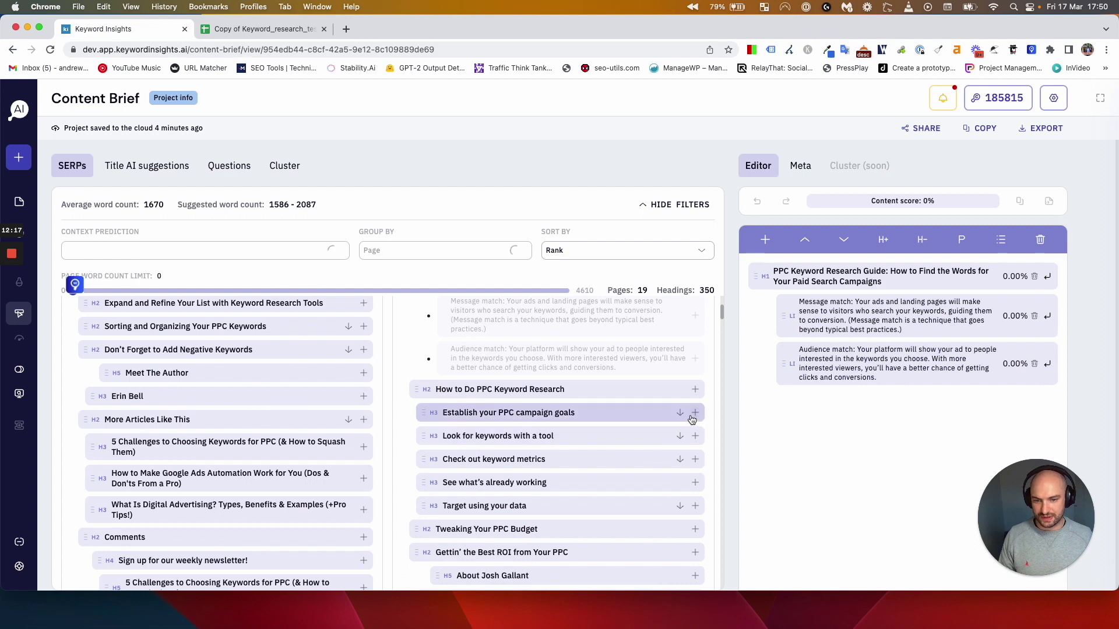
pyautogui.click(680, 413)
pyautogui.click(695, 435)
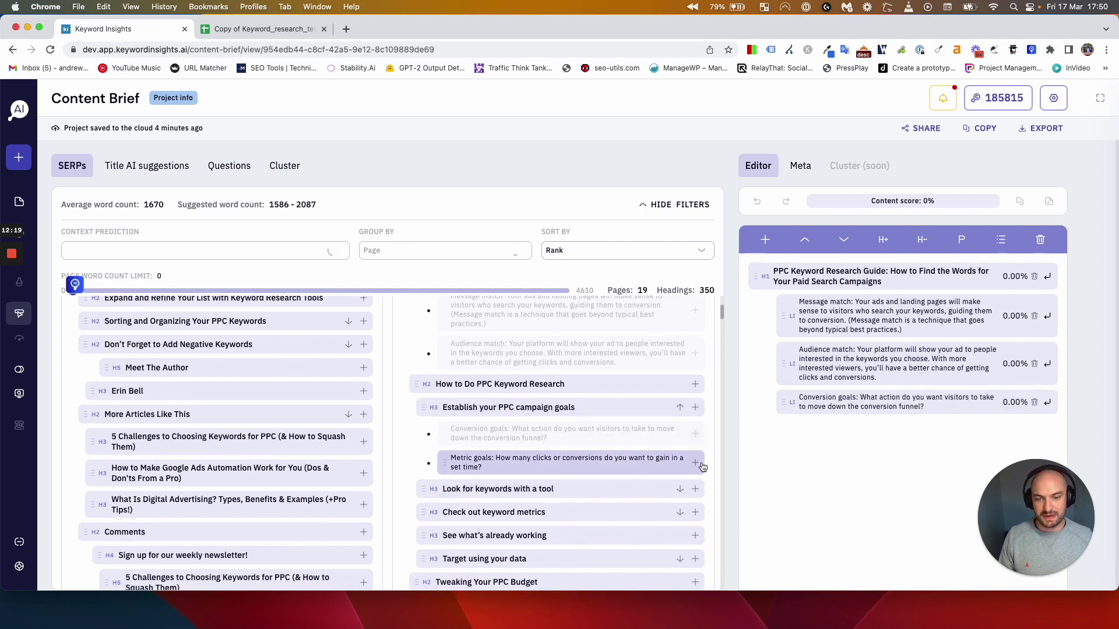
pyautogui.click(695, 464)
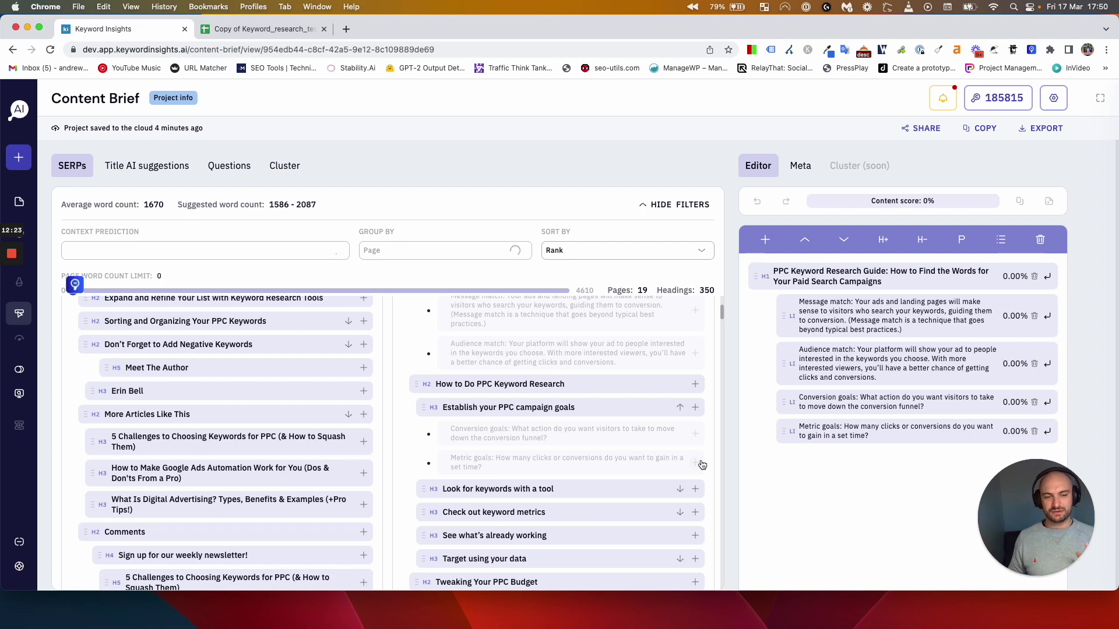
pyautogui.click(800, 166)
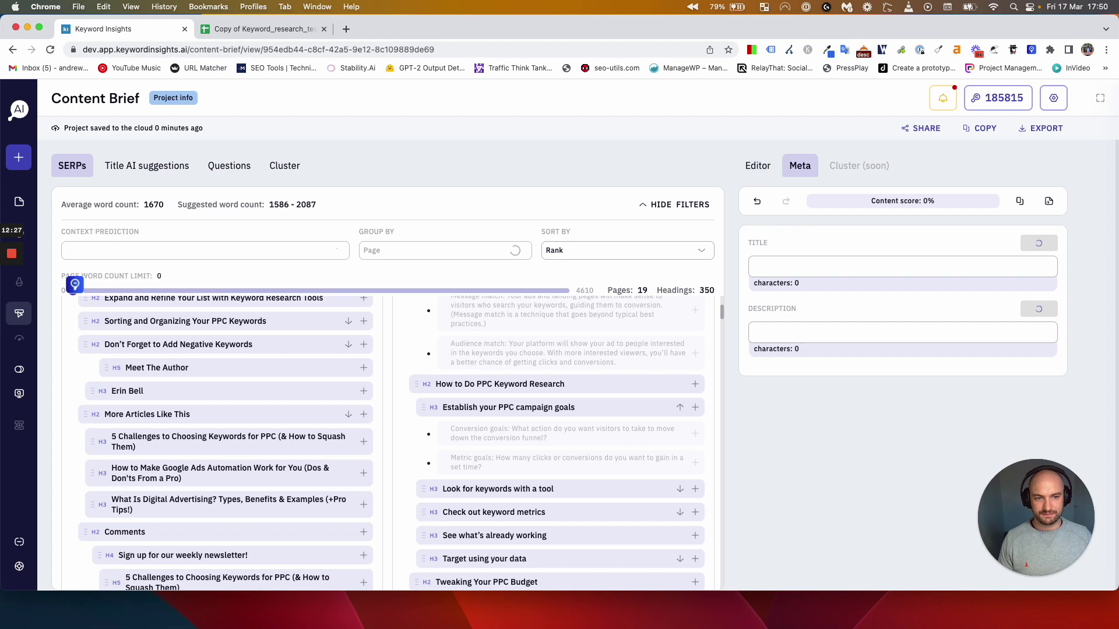
# Back in the outline editor, add the ad serving and match types headings.
pyautogui.click(749, 168)
pyautogui.scroll(-5, 405, 450)
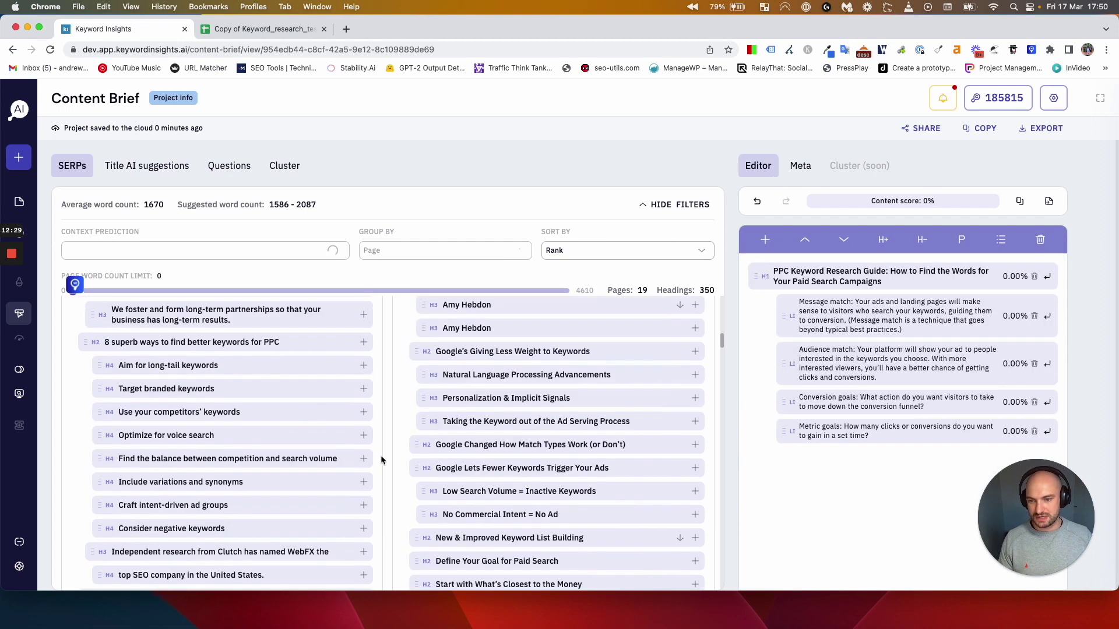
pyautogui.click(696, 446)
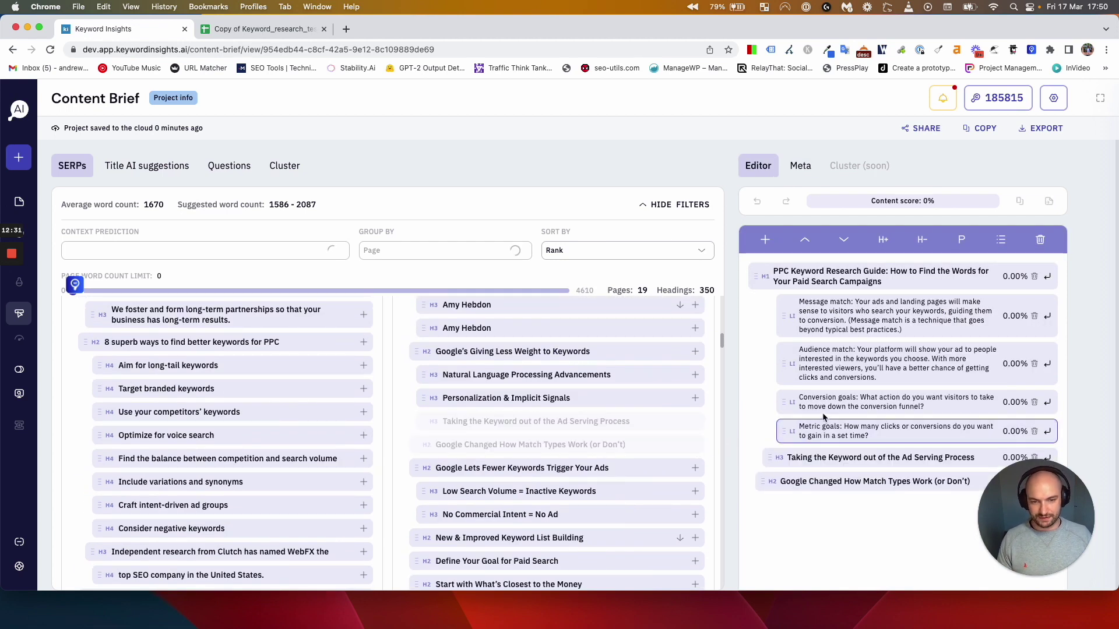
# Move the Conversion and Metric goal items above Message match, keeping them as list items.
pyautogui.click(804, 240)
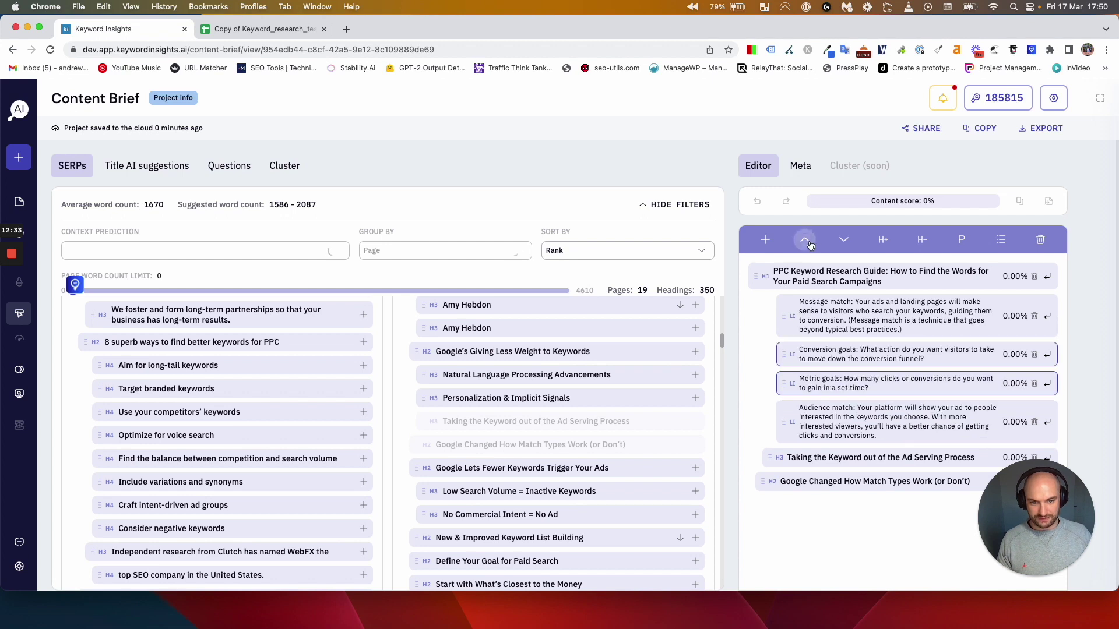
pyautogui.click(805, 239)
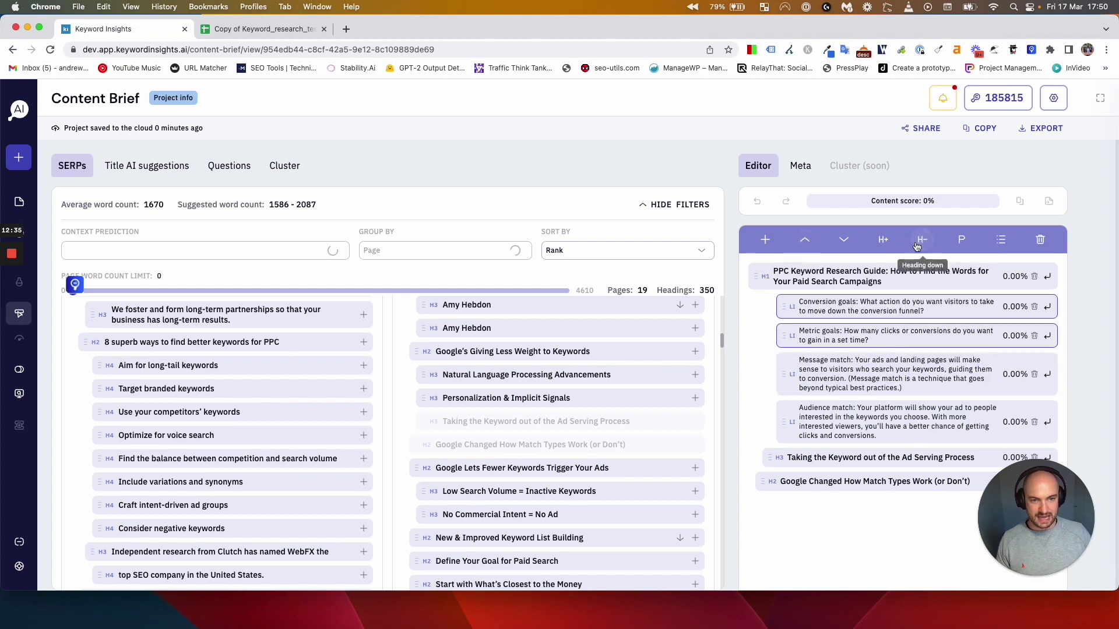
pyautogui.click(884, 244)
pyautogui.click(883, 244)
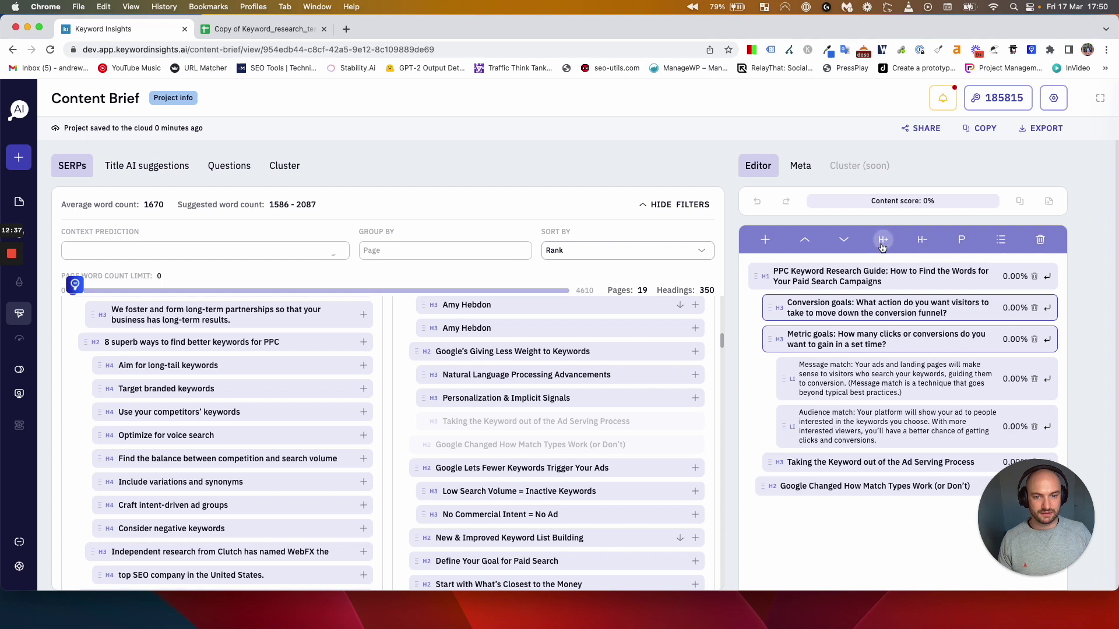
pyautogui.click(1000, 239)
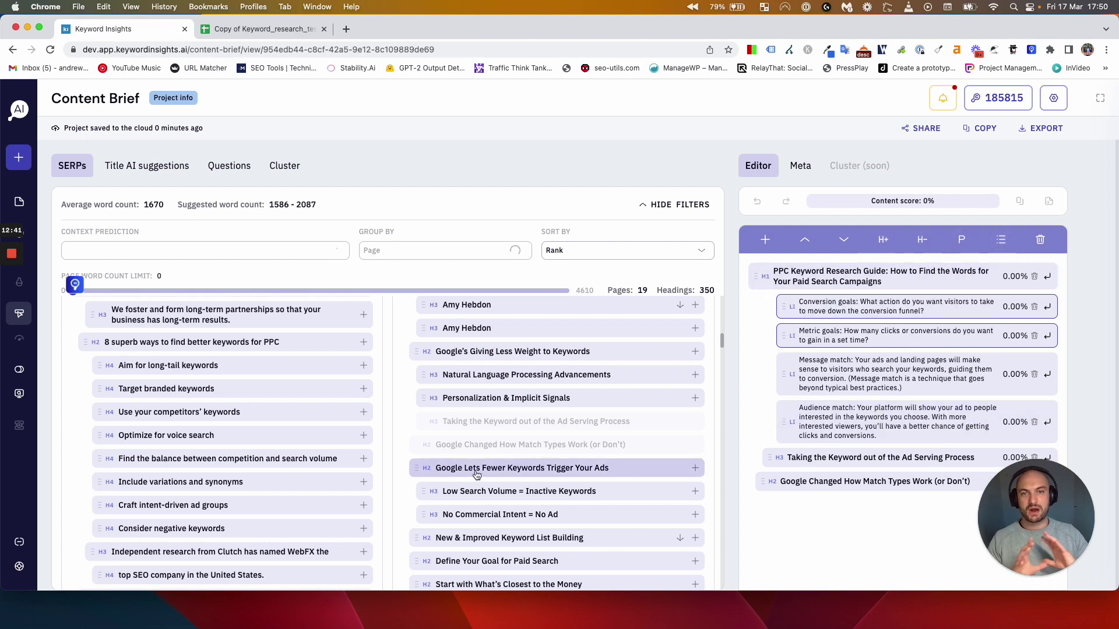